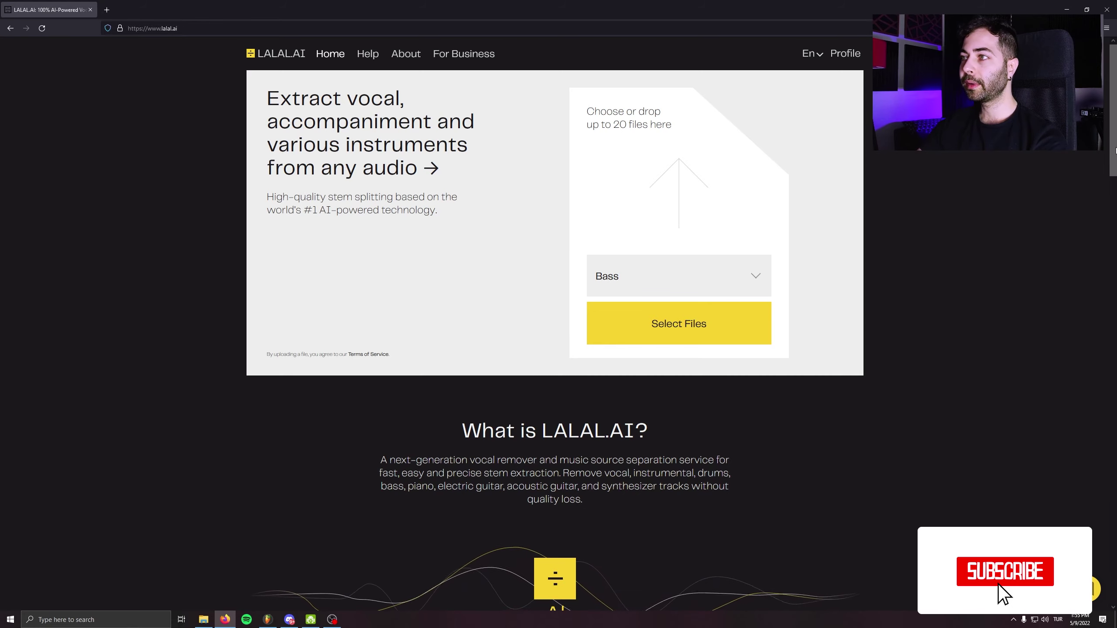
Examine the LALAL.AI home page and the stem separation types offered for uploaded audio
scroll(950, 262, down, 2)
scroll(1115, 172, down, 3)
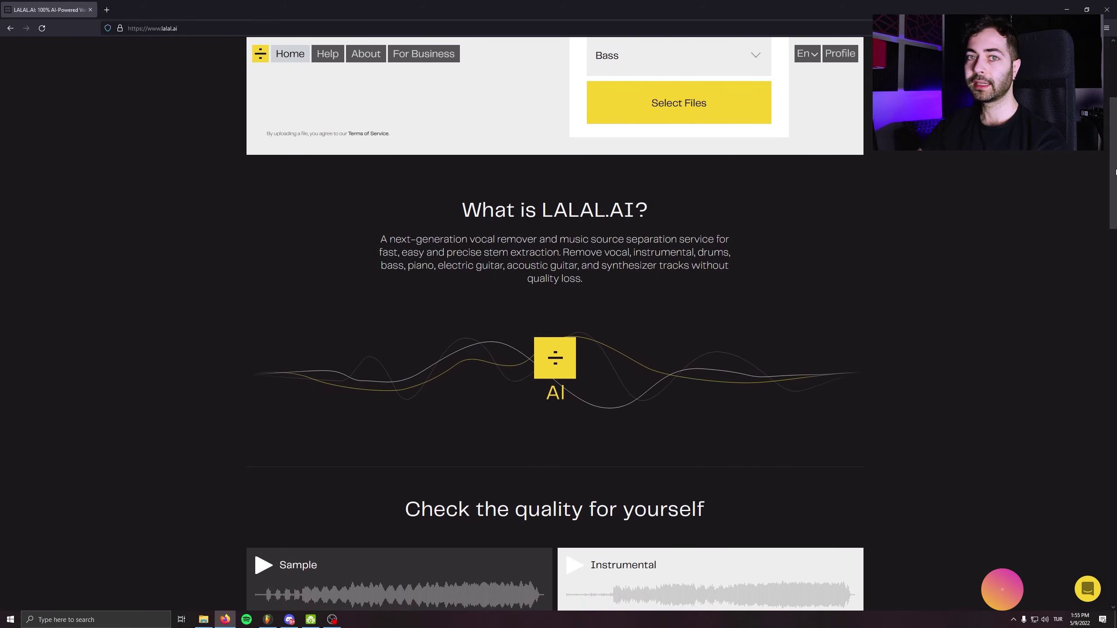
drag(1115, 171, 1116, 142)
click(742, 196)
scroll(659, 303, up, 2)
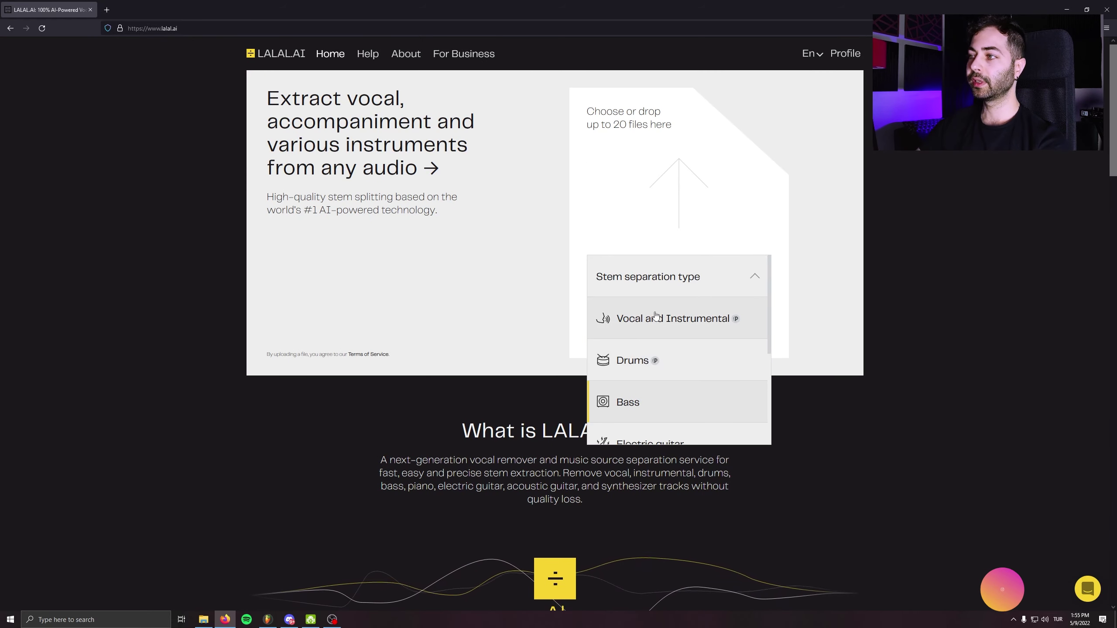
scroll(655, 315, down, 2)
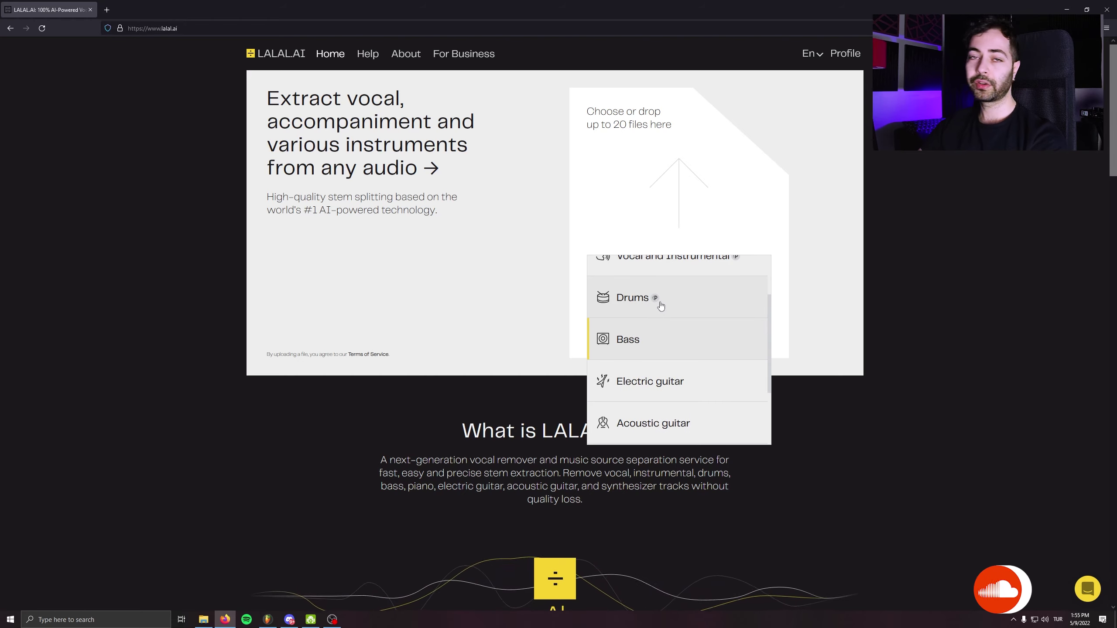
scroll(651, 336, down, 2)
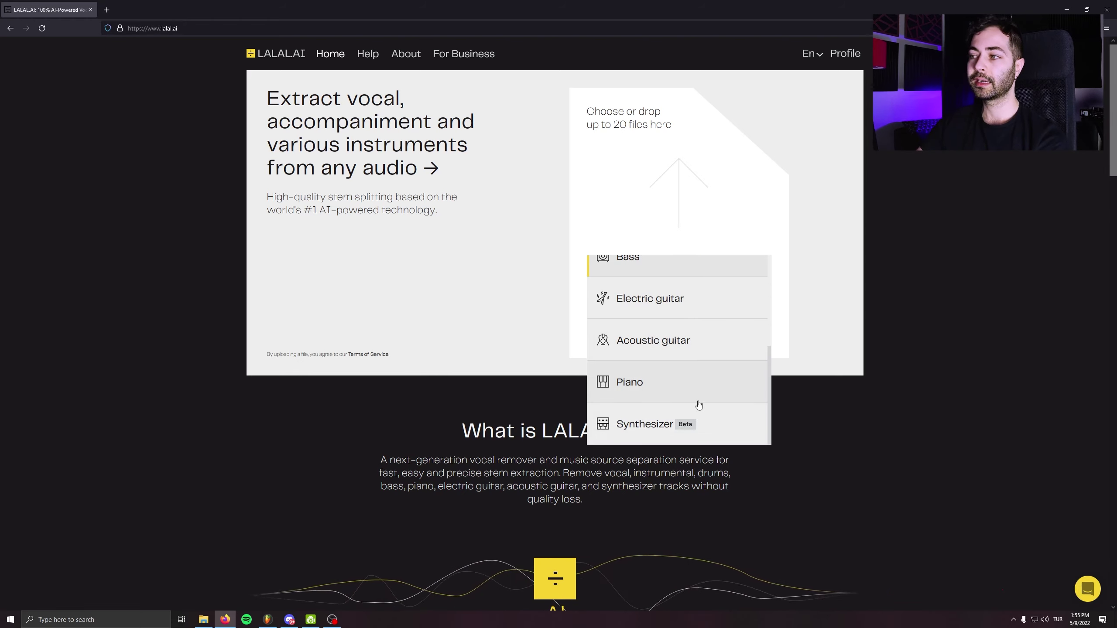
click(866, 402)
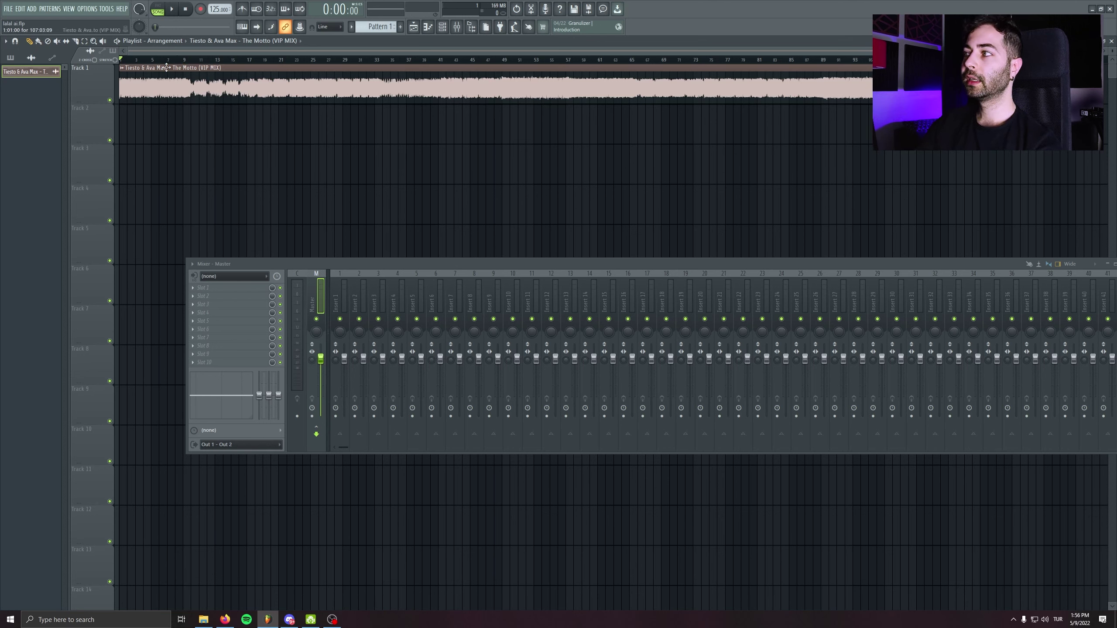
In FL Studio, play the original song "The Motto (VIP MIX)" and audition several sections along the timeline before stopping playback
key(space)
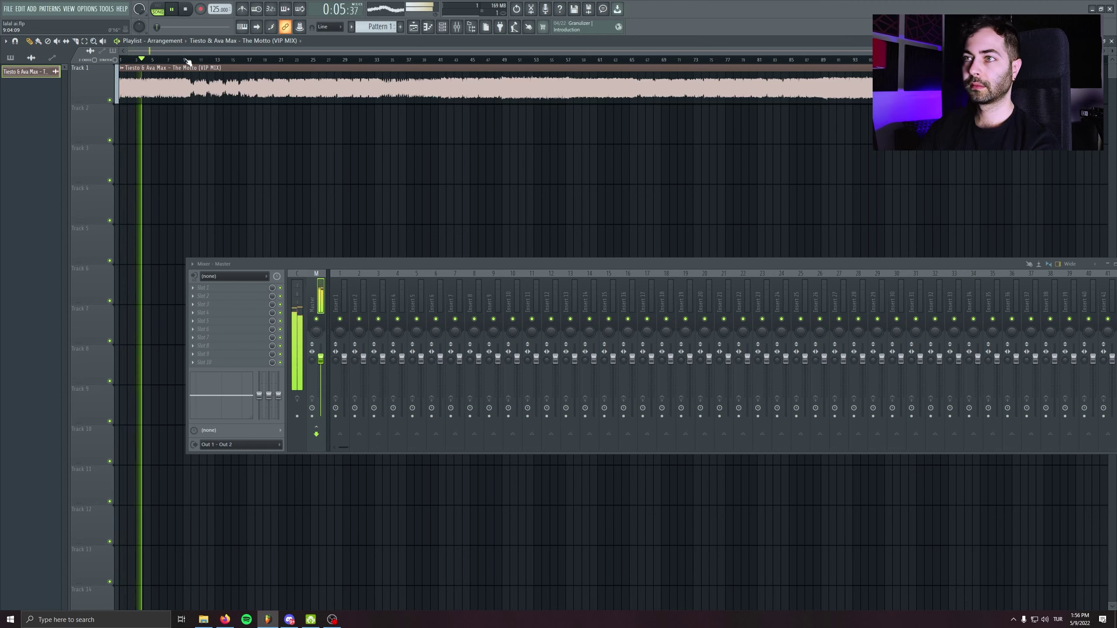
click(186, 60)
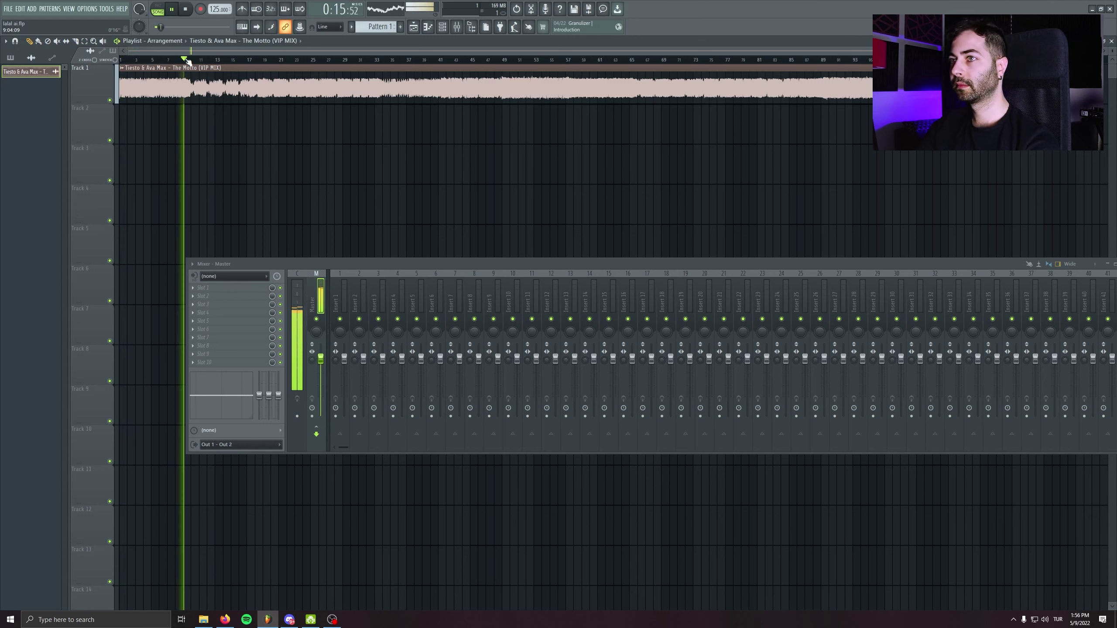
click(247, 59)
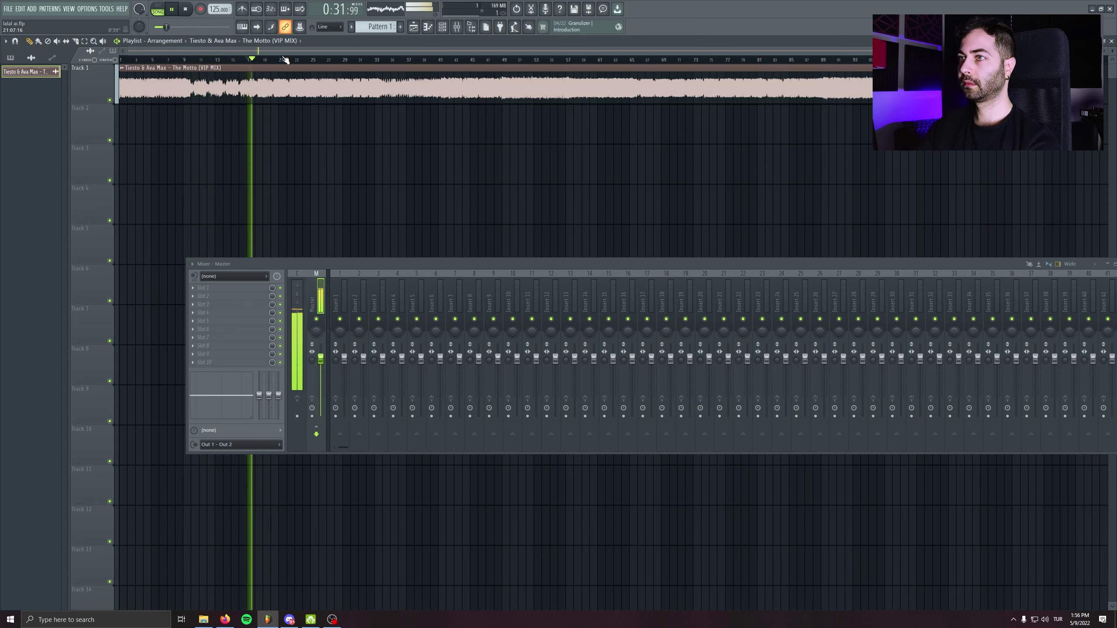
click(284, 59)
click(337, 62)
click(365, 61)
click(403, 60)
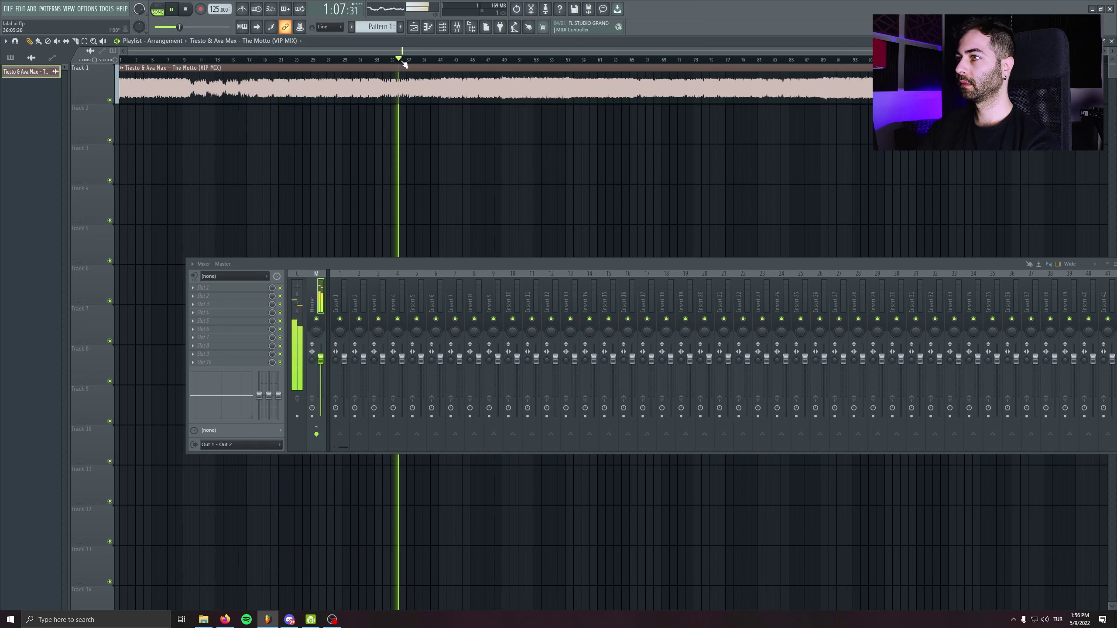
click(428, 61)
click(448, 62)
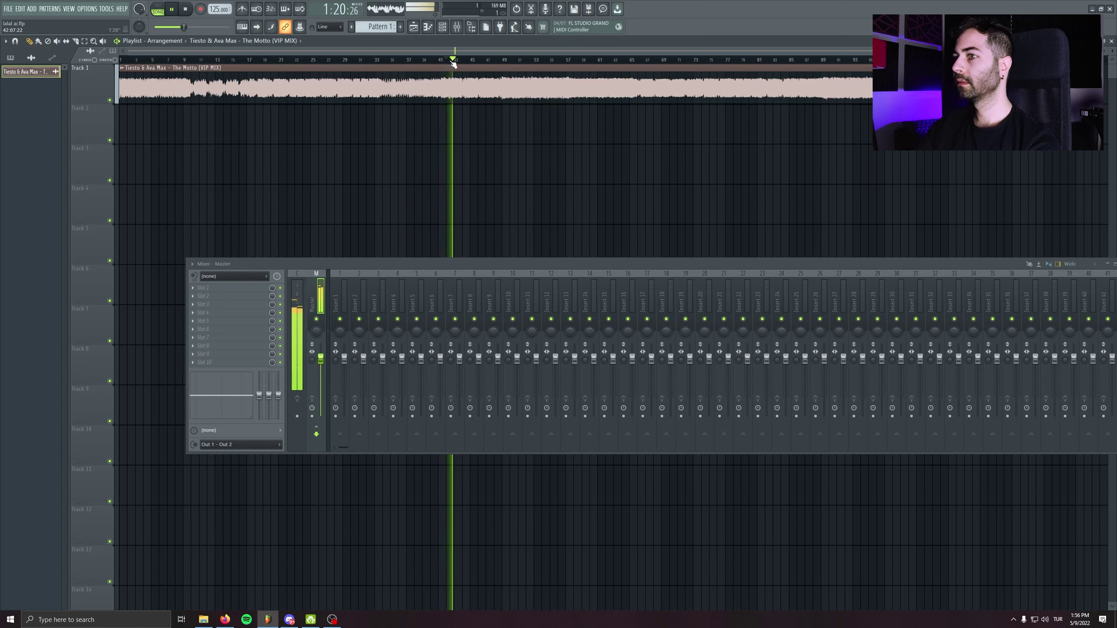
click(186, 10)
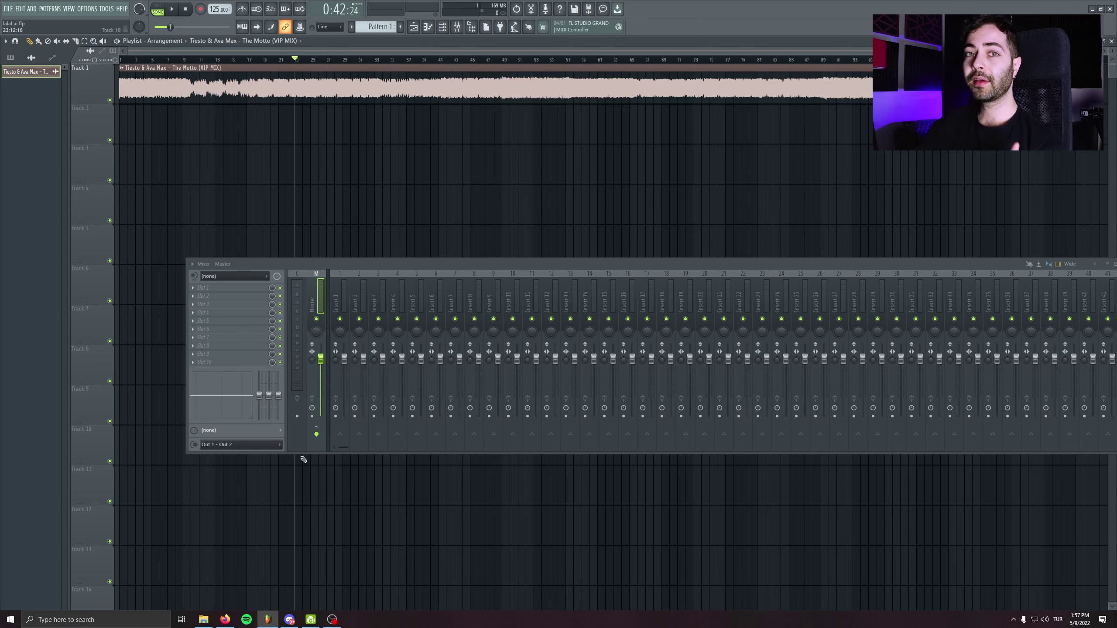
Switch to LALAL.AI and upload the song "The Motto (VIP MIX)" from FL Studio with the Vocal and Instrumental separation type
click(225, 619)
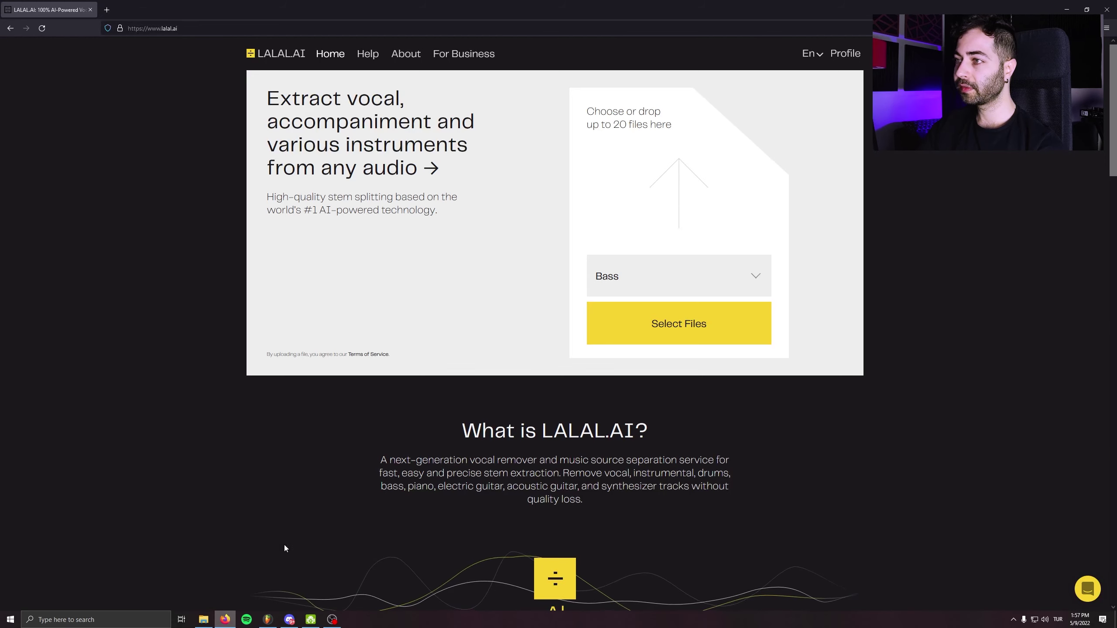
drag(506, 7, 499, 113)
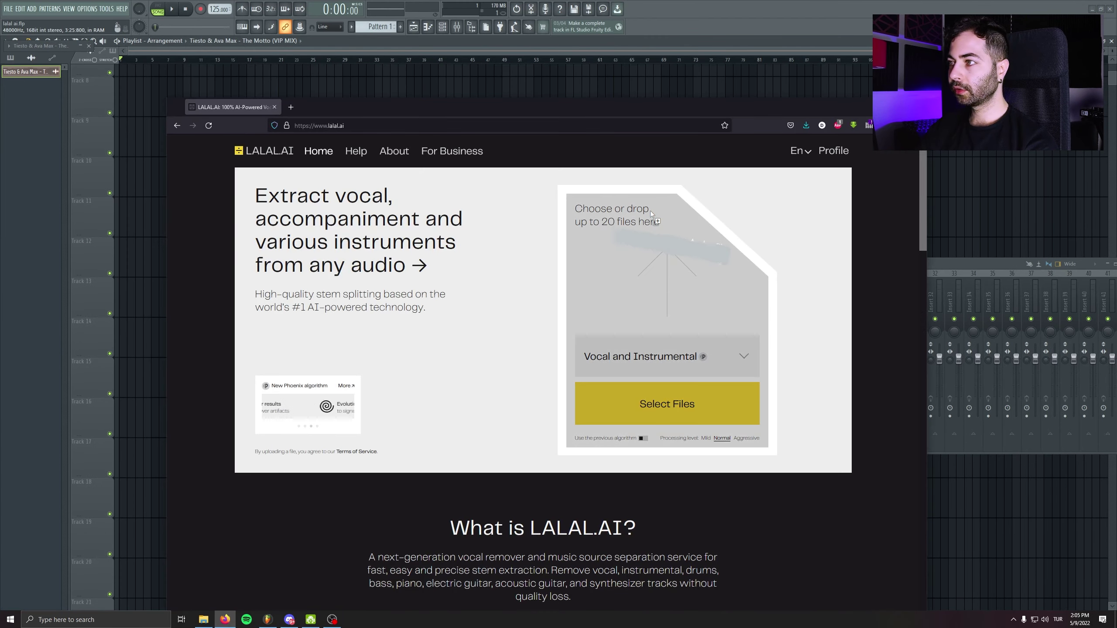
drag(651, 212, 651, 213)
double_click(579, 105)
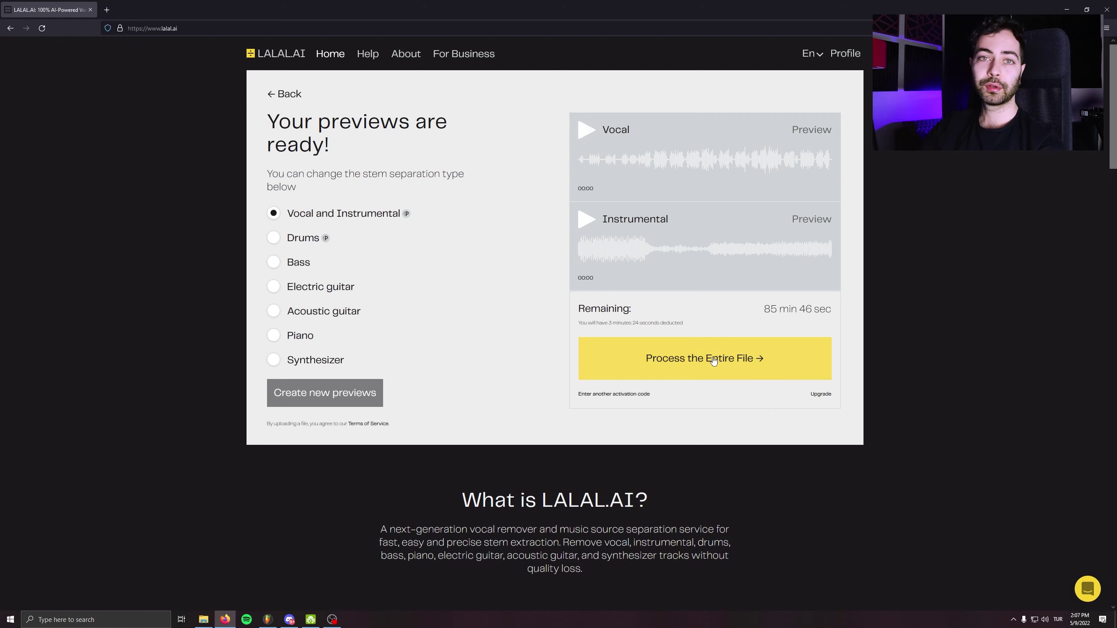
Listen to the Vocal and Instrumental previews of the uploaded song, alternating between the two stems at matching positions
click(580, 128)
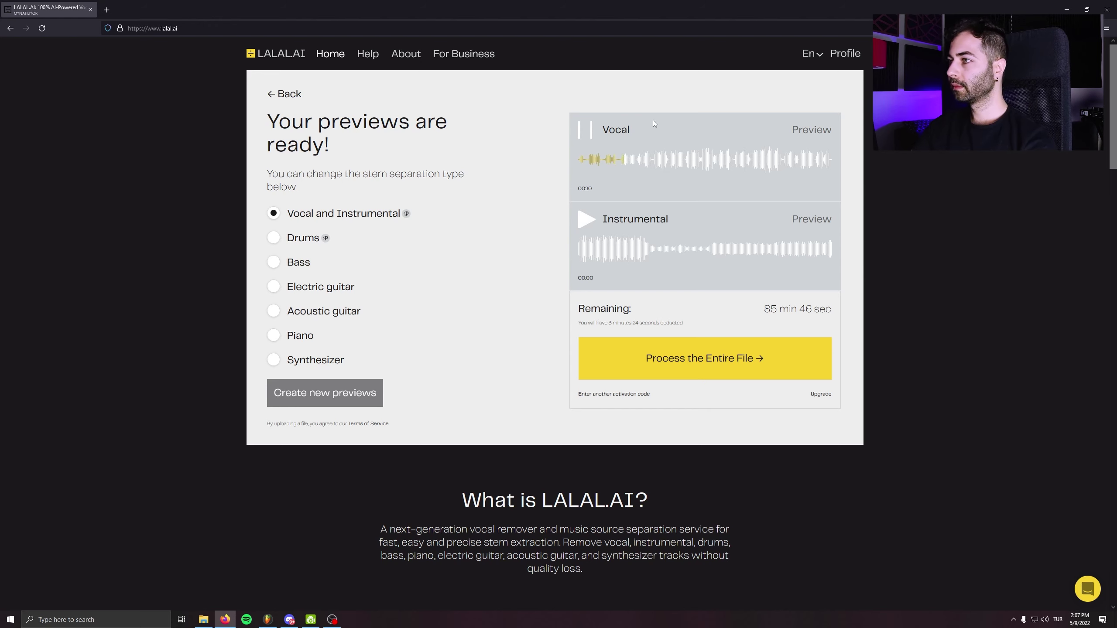
click(582, 133)
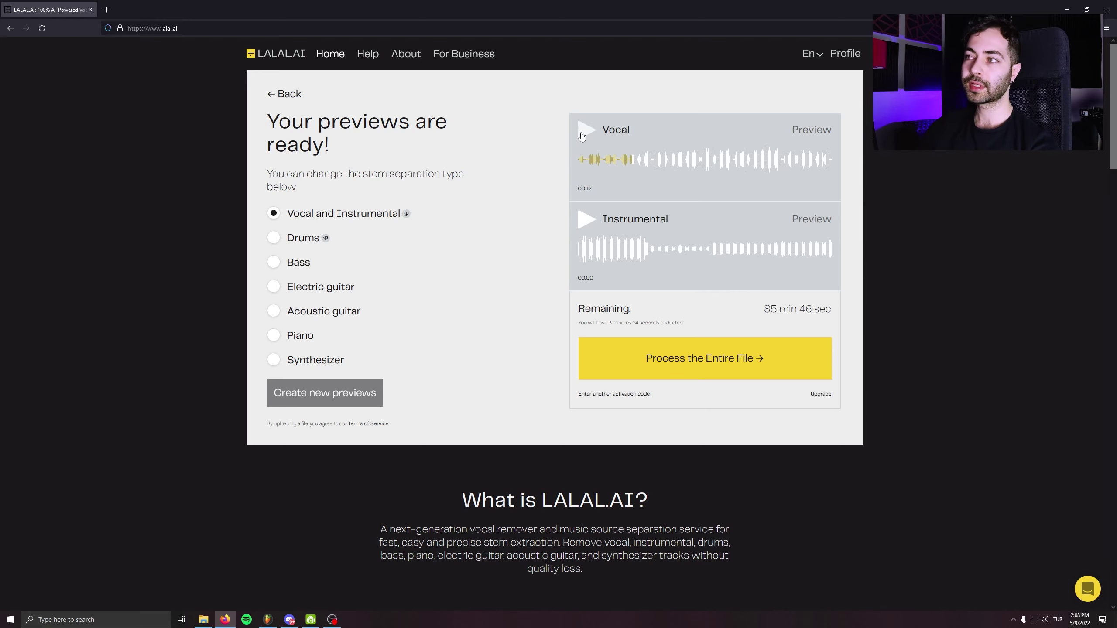
click(583, 133)
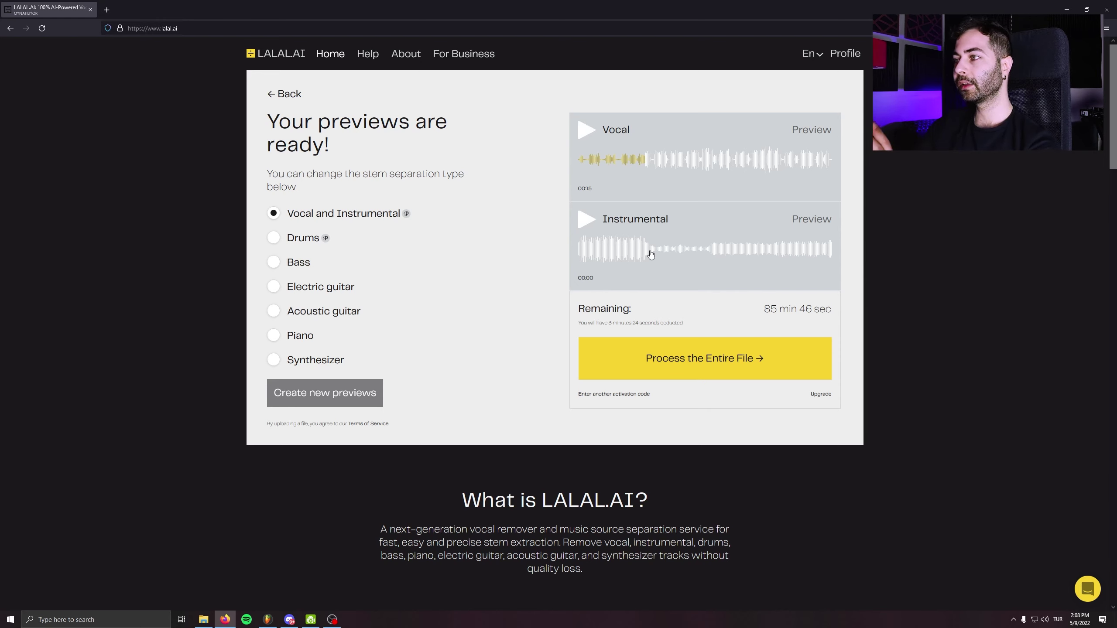
click(581, 133)
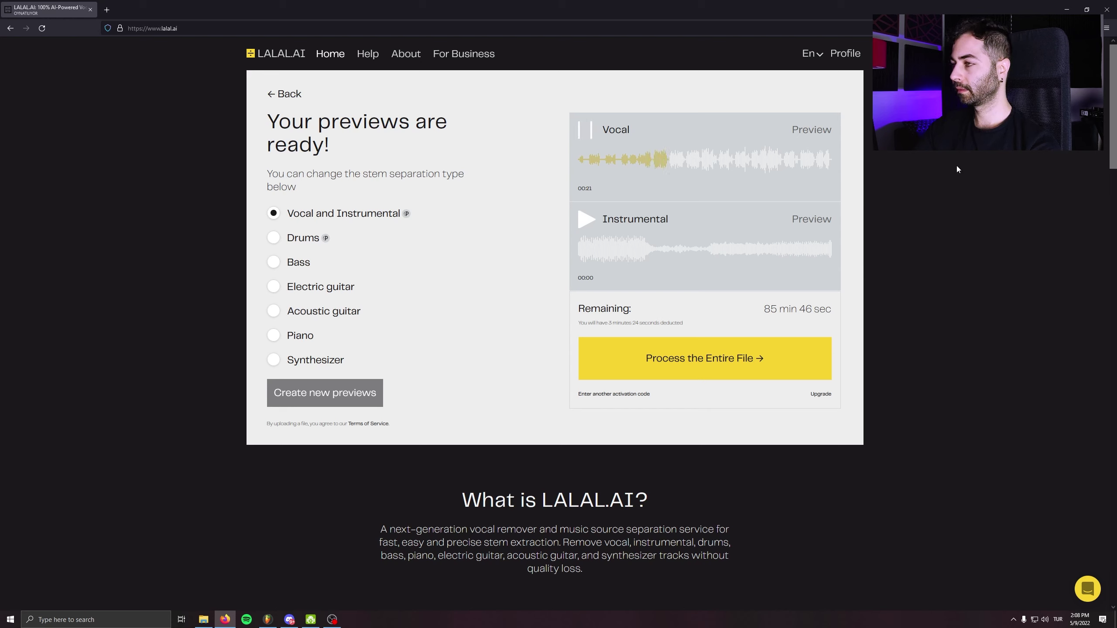
click(585, 219)
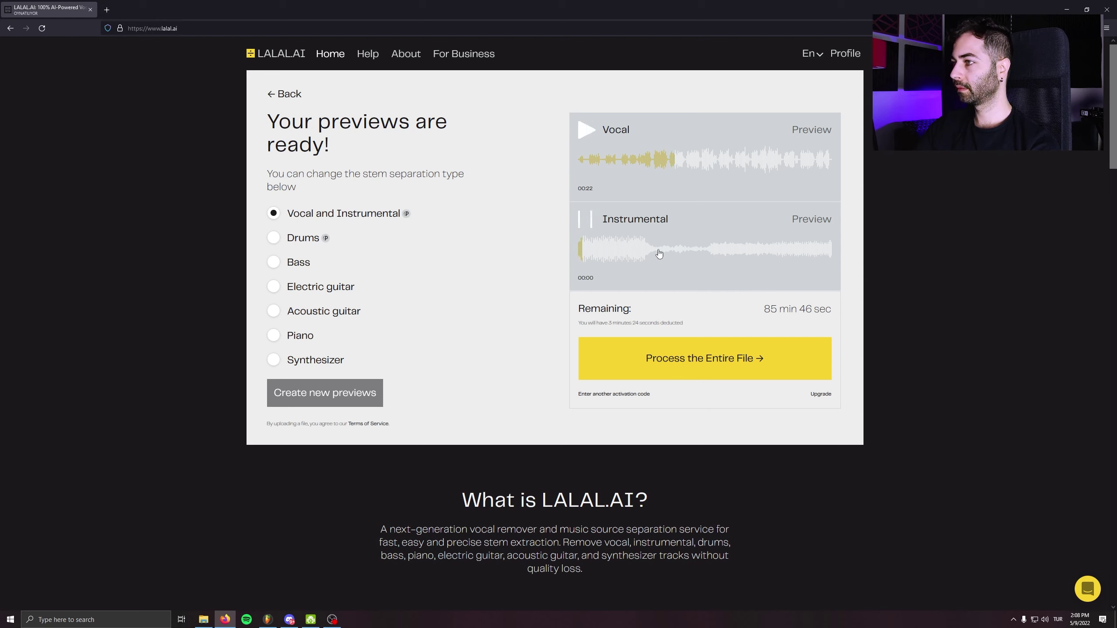
click(659, 254)
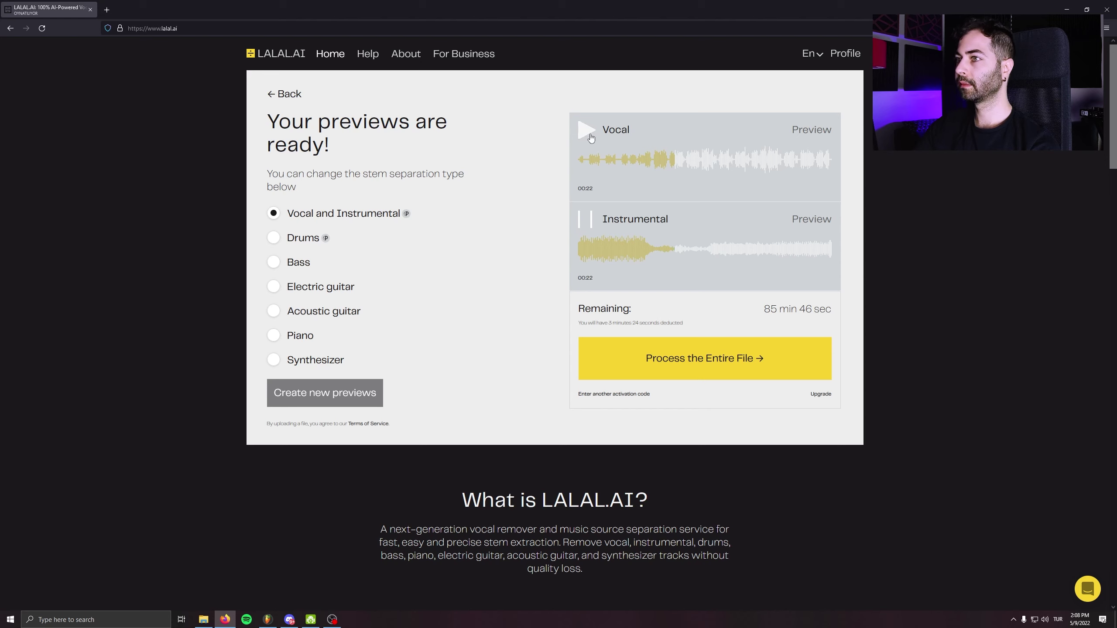
click(588, 131)
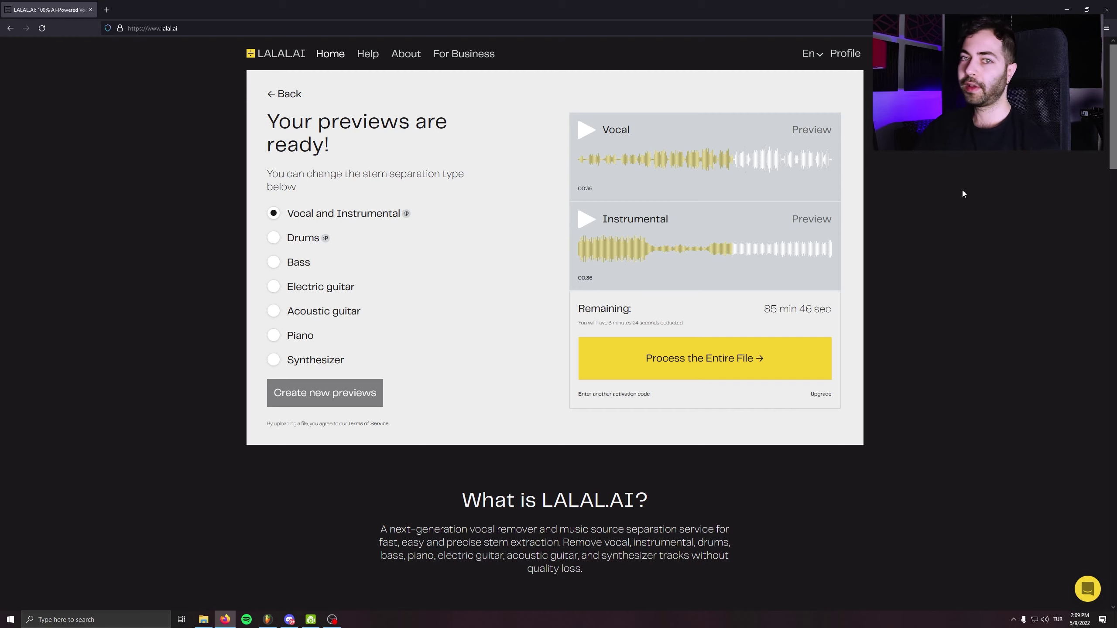
Process the entire file and download the full vocal stem
click(734, 345)
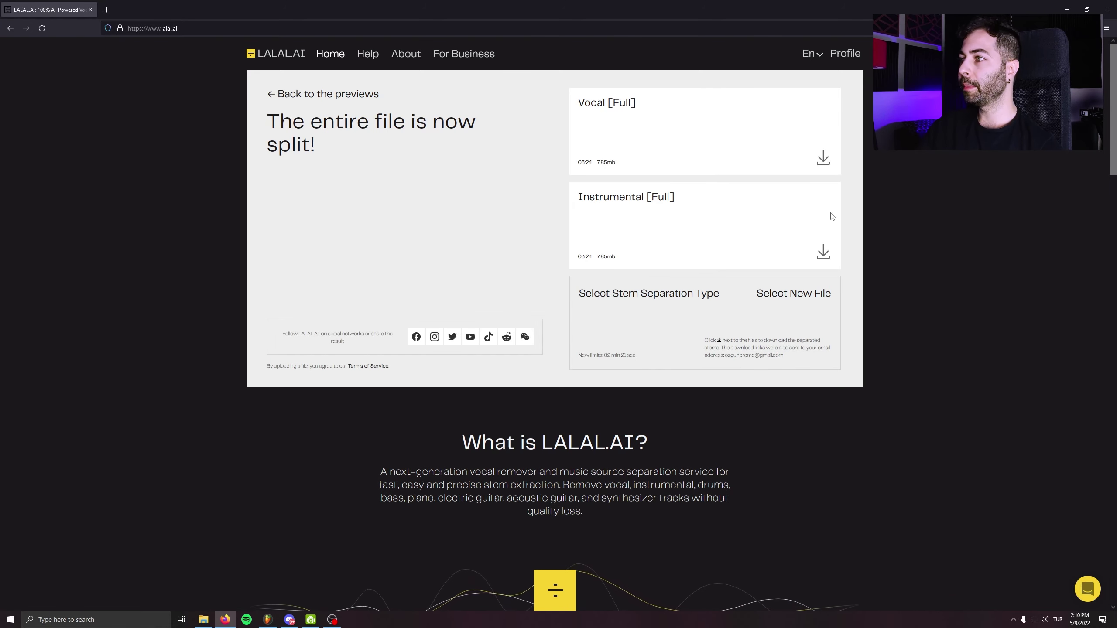
click(823, 159)
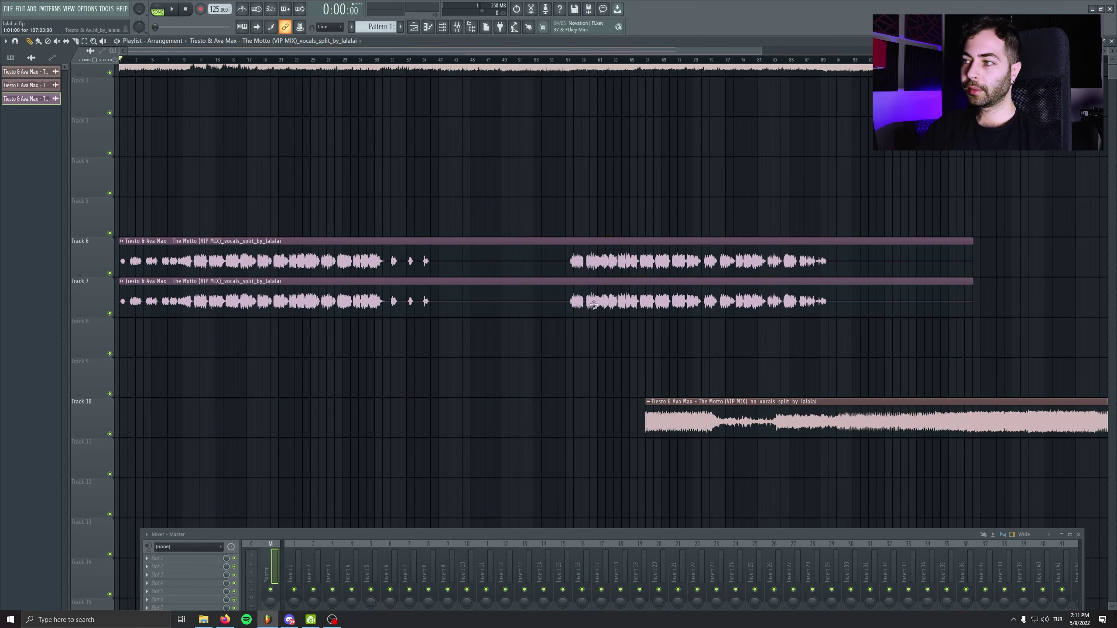
In the FL Studio playlist, place the vocal stem on Track 2 and the instrumental stem on Track 3, aligned with the original song's start
drag(783, 413, 259, 308)
drag(267, 164, 281, 302)
drag(273, 262, 264, 108)
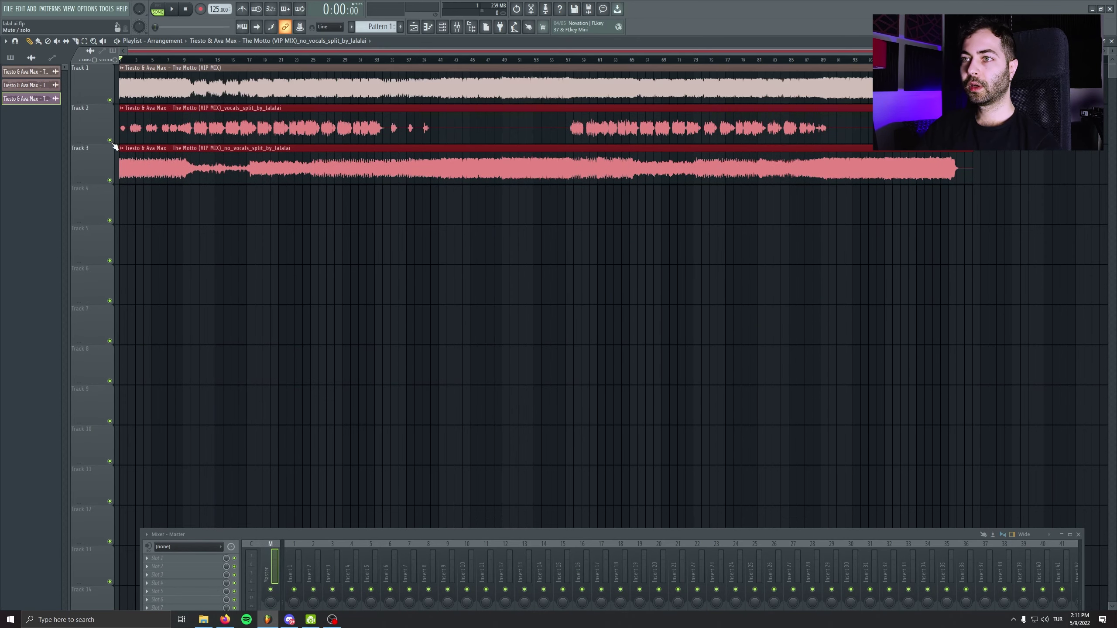
Play the vocal and instrumental stems together with the original song muted, from the start and from a point further in
right_click(110, 141)
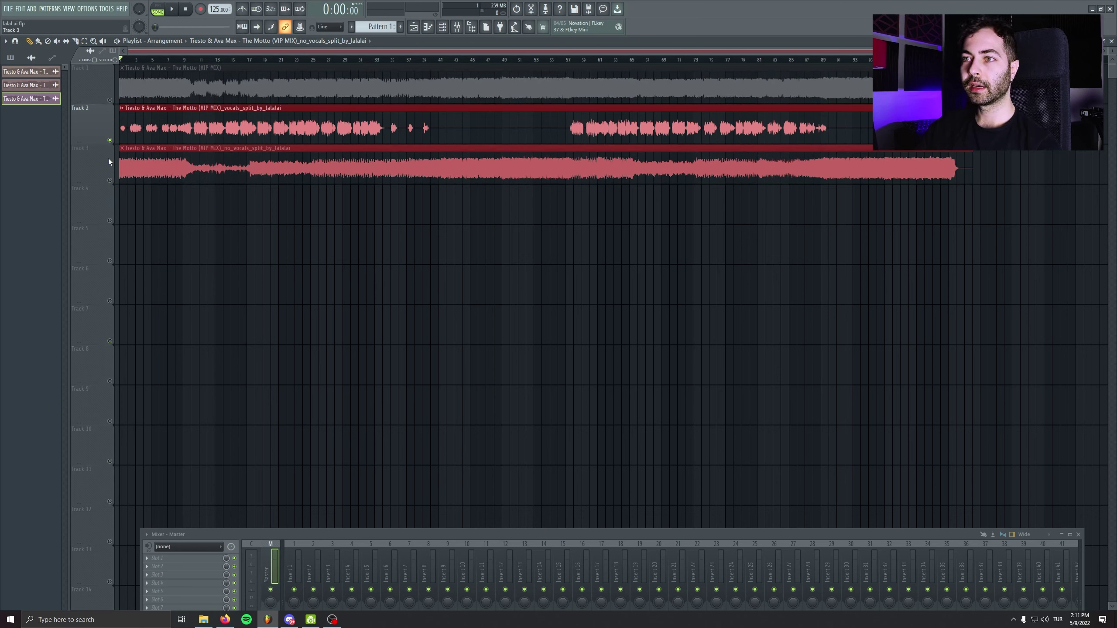
click(110, 181)
key(space)
click(402, 330)
right_click(407, 337)
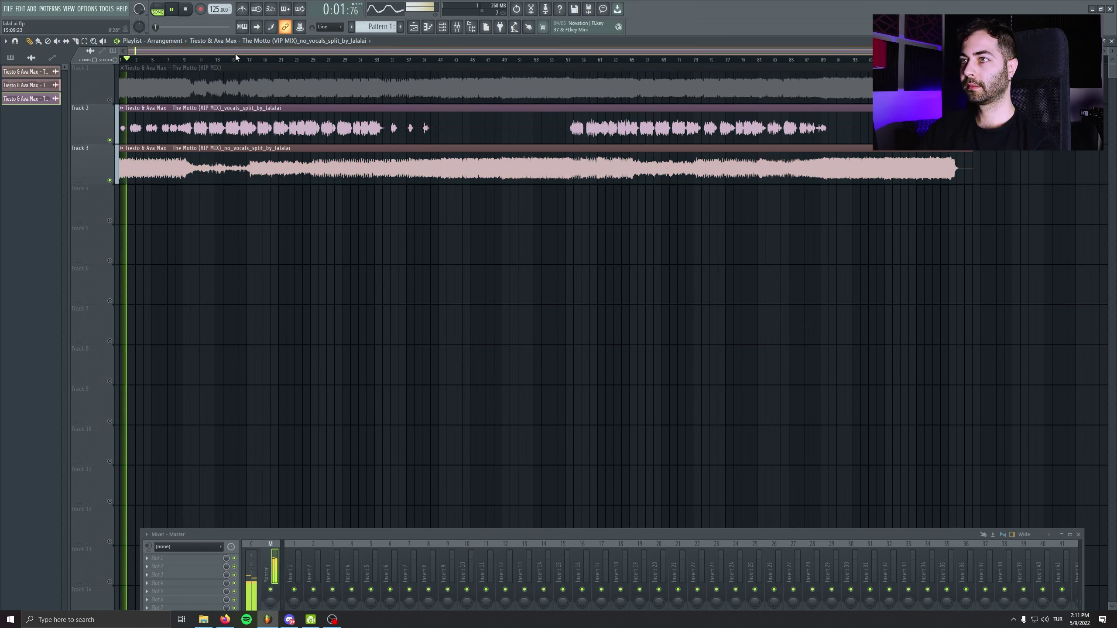
click(246, 55)
Mute the instrumental stem on Track 3 and audition the isolated vocals at several points of the song
click(109, 180)
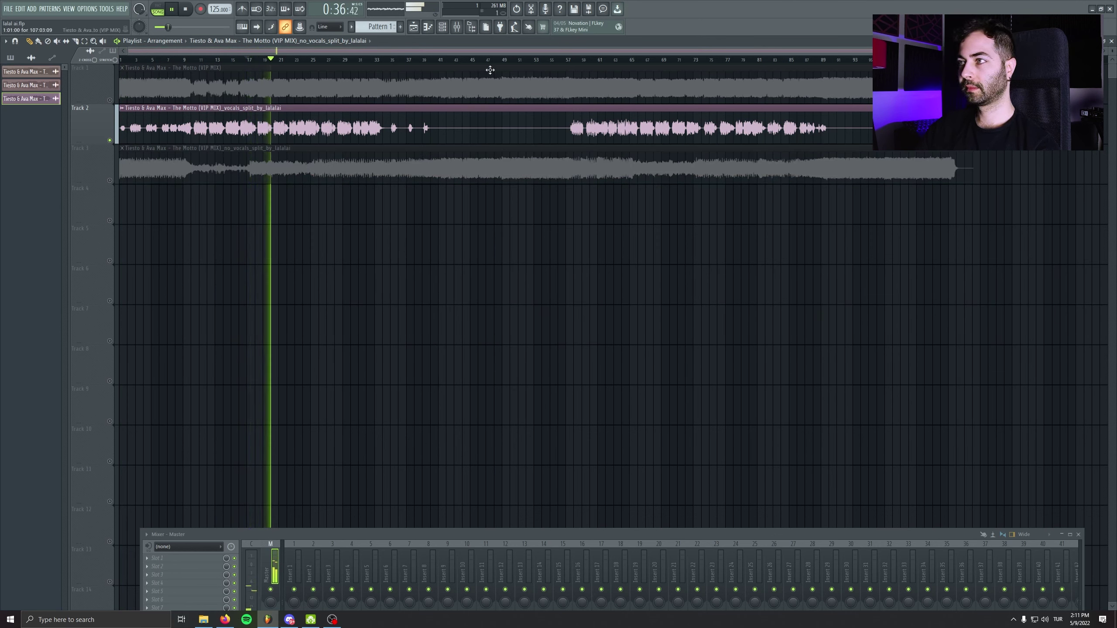
click(573, 59)
click(595, 60)
click(636, 58)
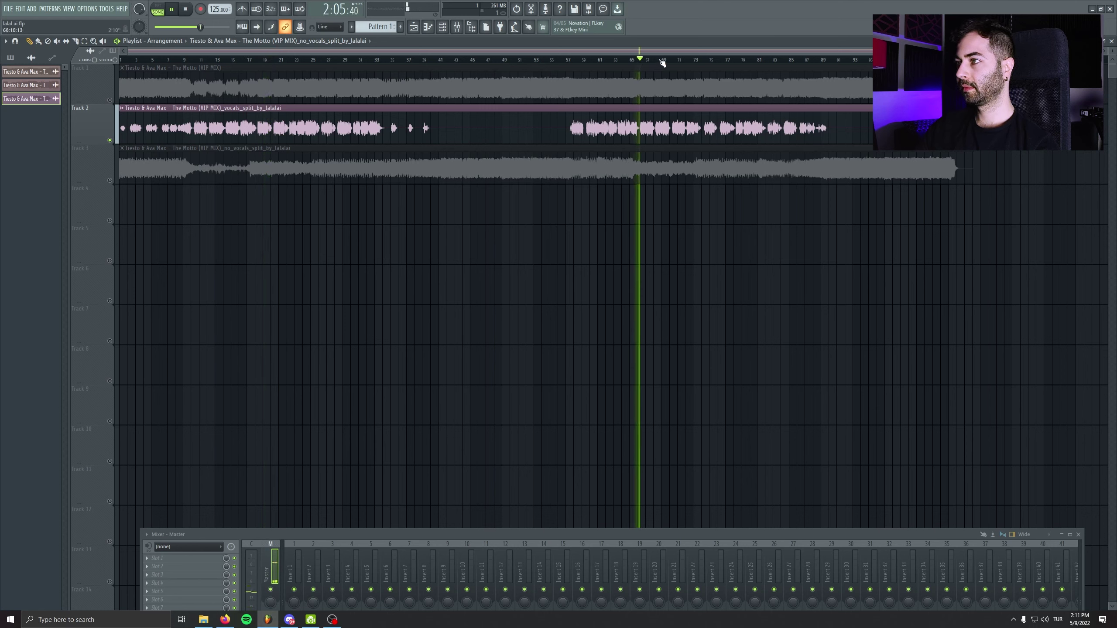
click(661, 59)
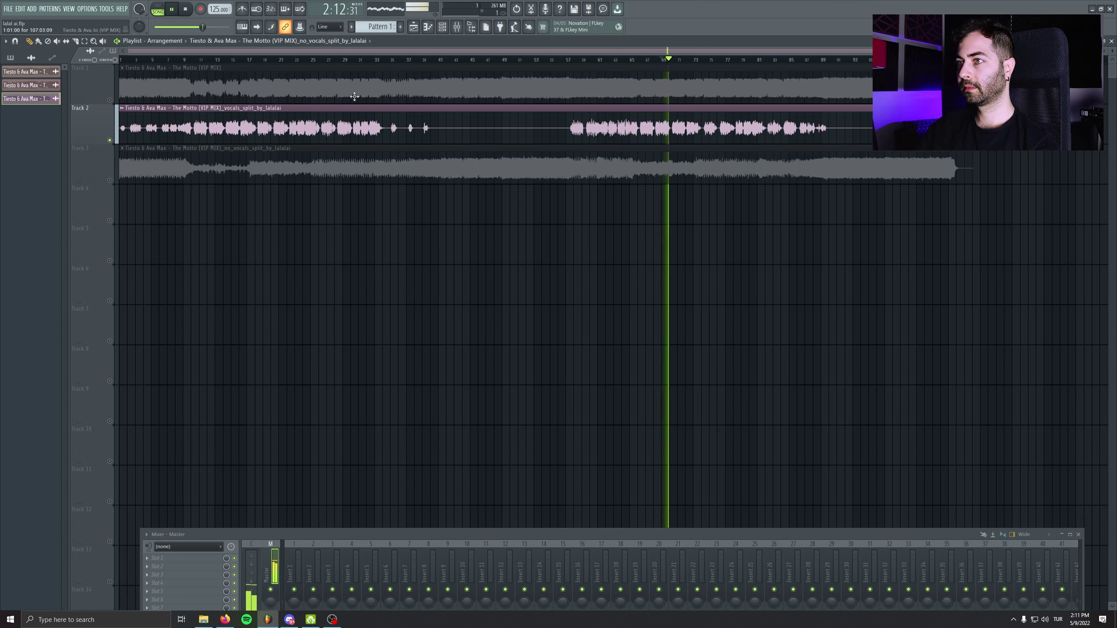
click(351, 60)
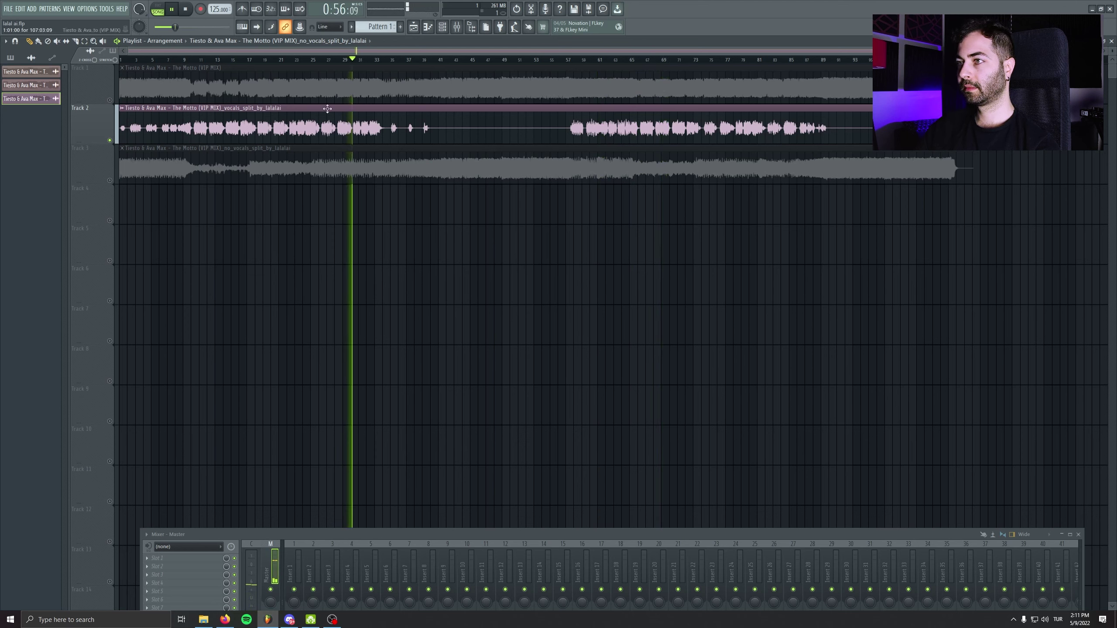
Solo the instrumental stem and audition further sections, comparing it with the soloed vocal stem during playback
right_click(109, 180)
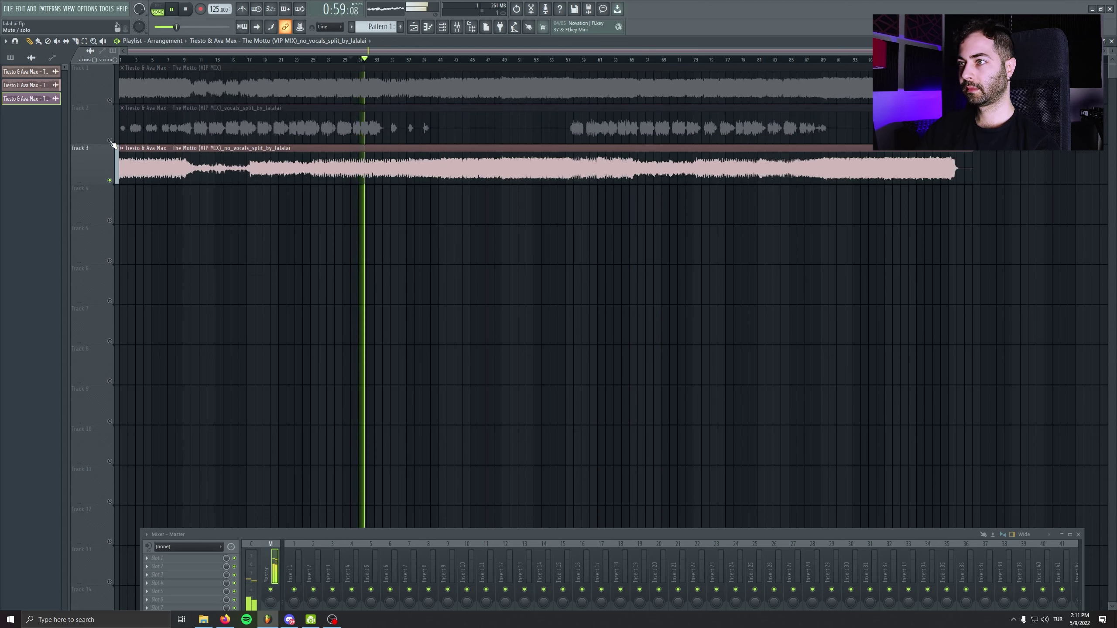
click(497, 60)
click(570, 60)
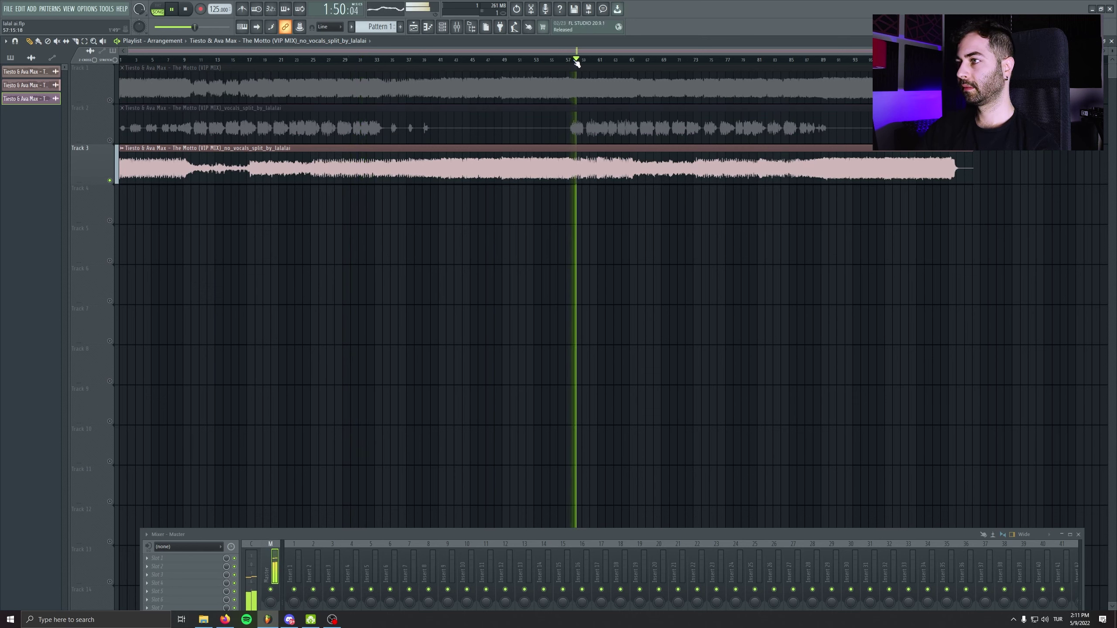
right_click(110, 141)
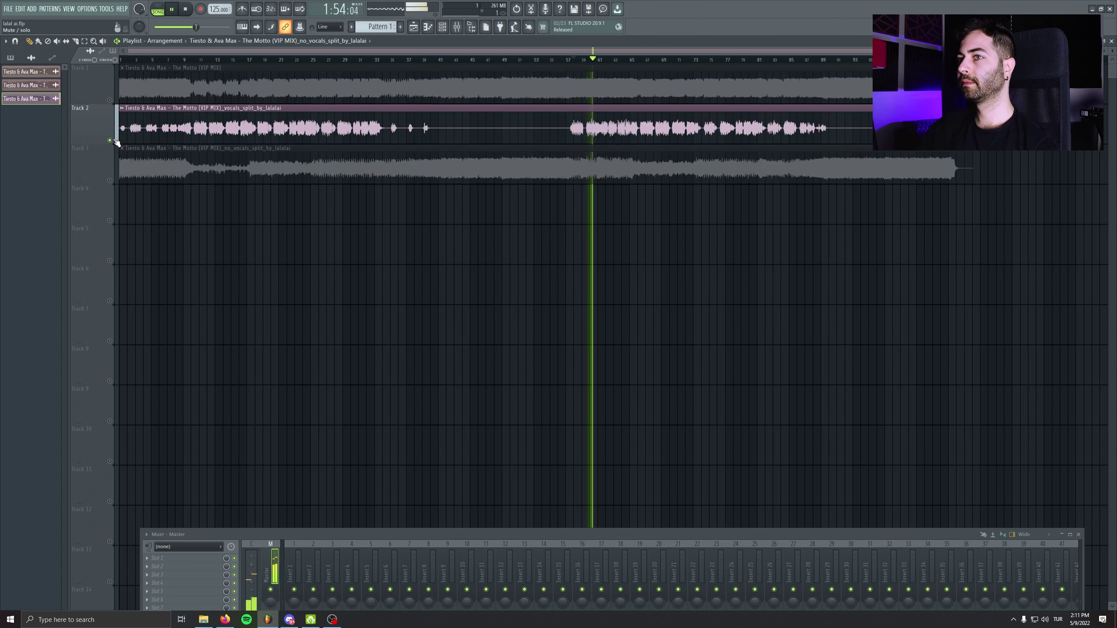
right_click(110, 181)
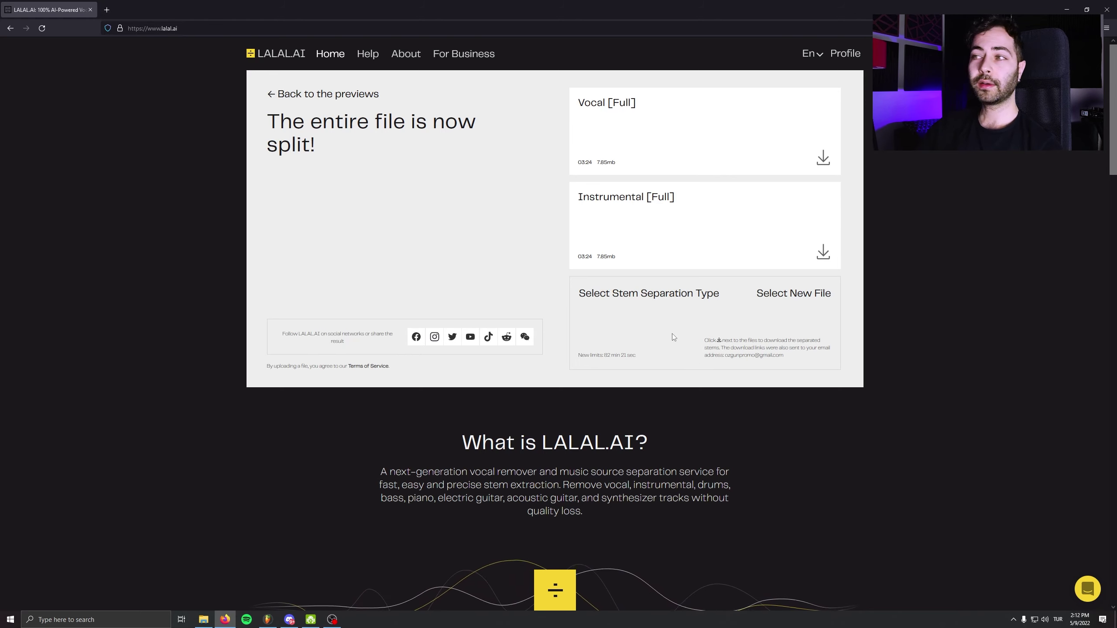
Reopen LALAL.AI's stem separation types, go through the instrument options, and process the entire file for Drums
click(636, 294)
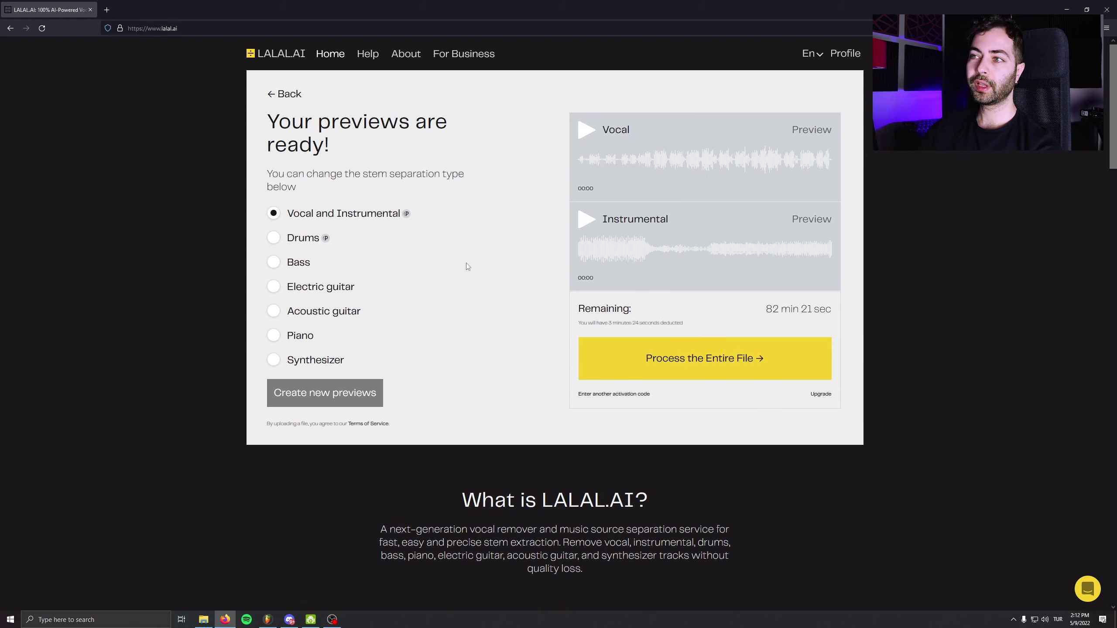
click(274, 261)
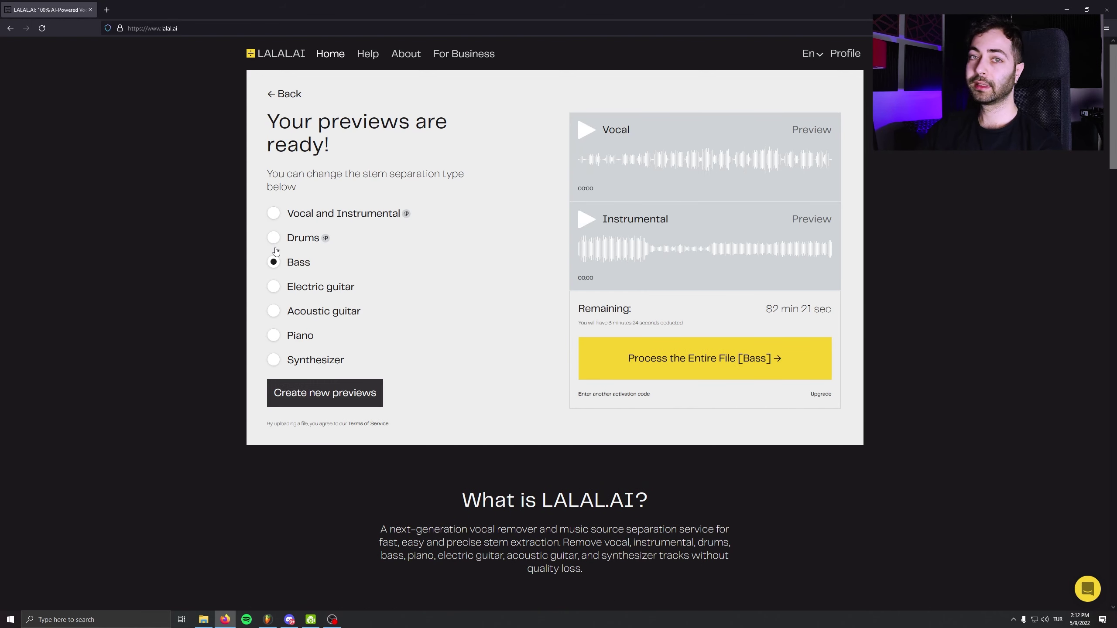
click(274, 286)
click(273, 311)
click(273, 335)
click(274, 359)
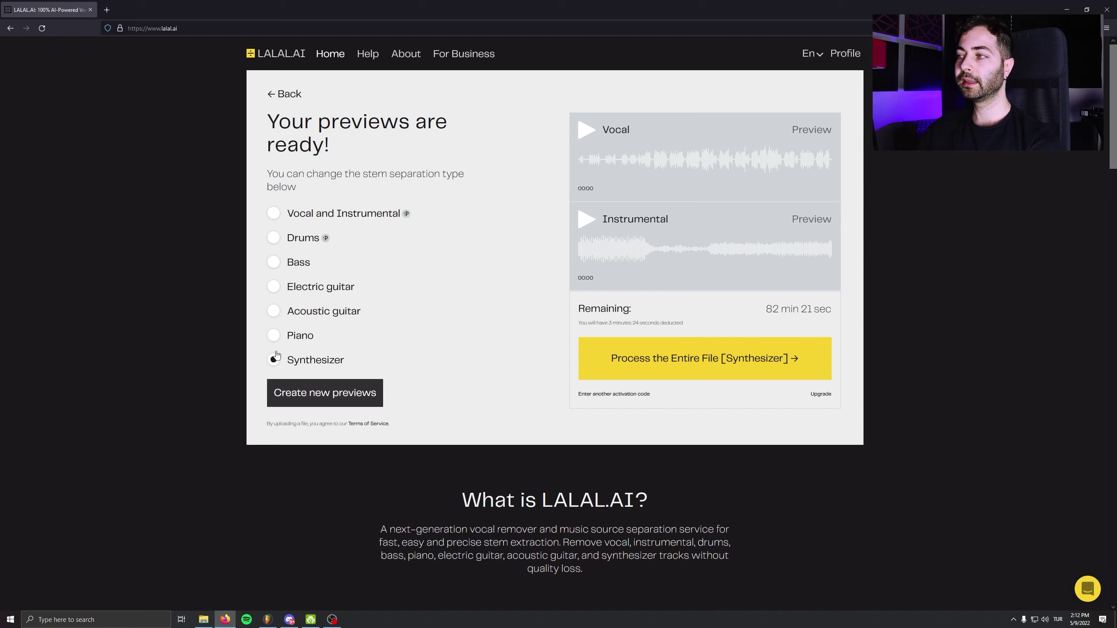
click(275, 238)
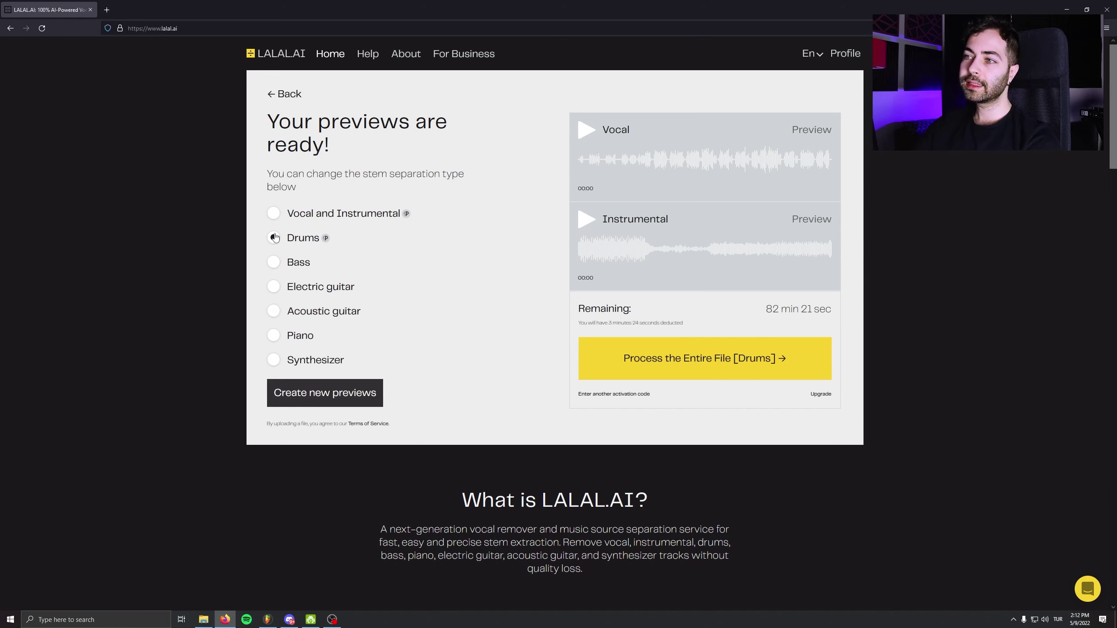
click(725, 368)
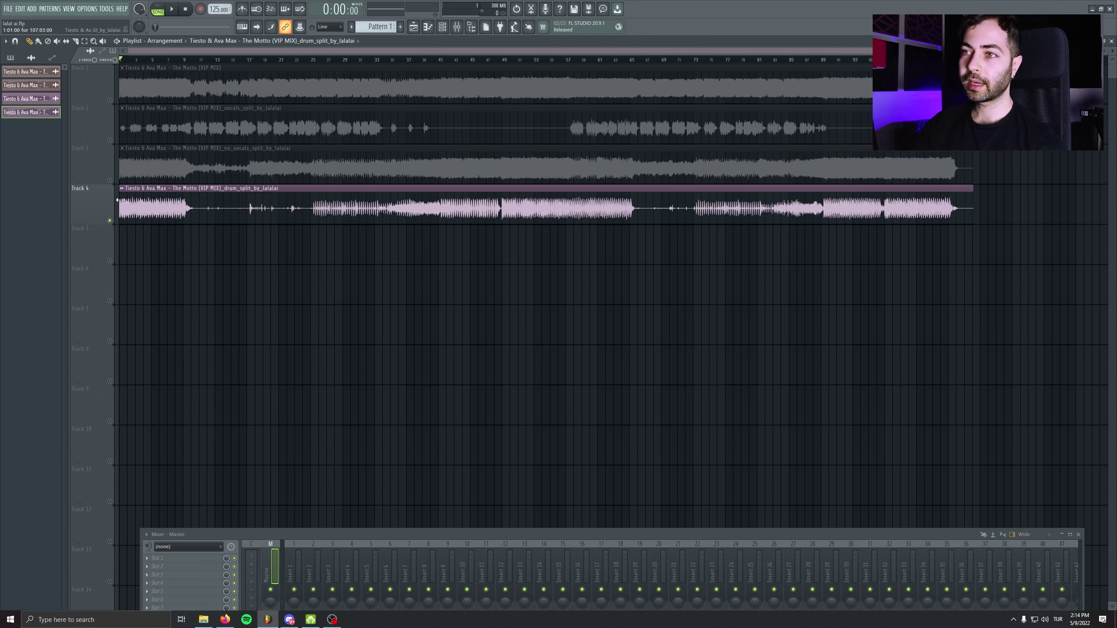
Play the soloed drum stem on Track 4 from the start and audition it at two points further in
key(b)
scroll(127, 219, up, 5)
key(space)
scroll(142, 224, up, 4)
scroll(504, 339, down, 3)
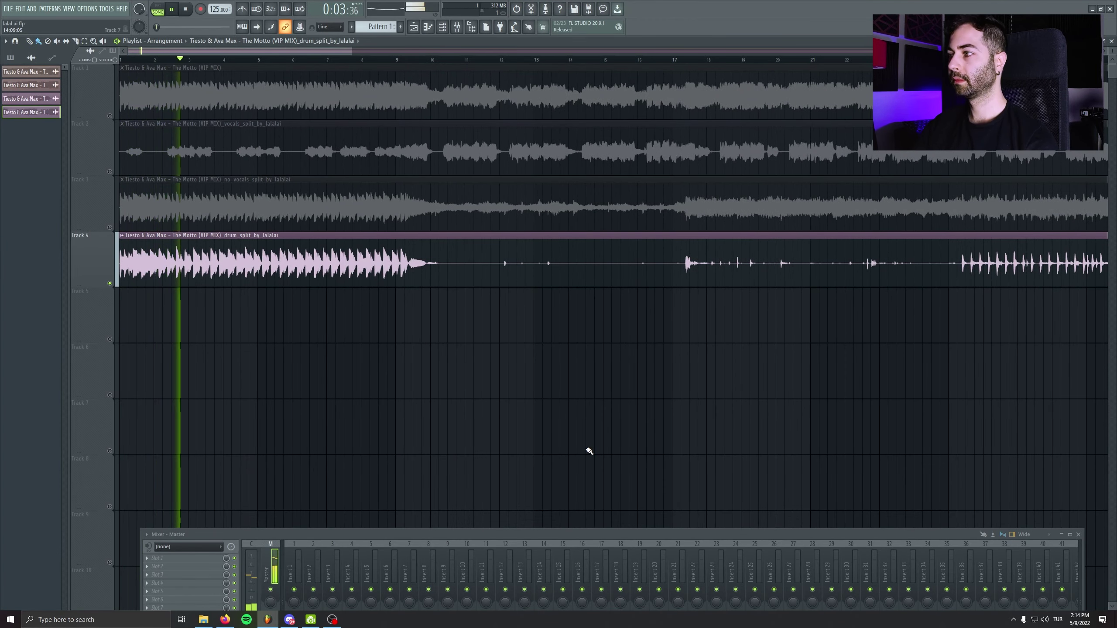
click(365, 61)
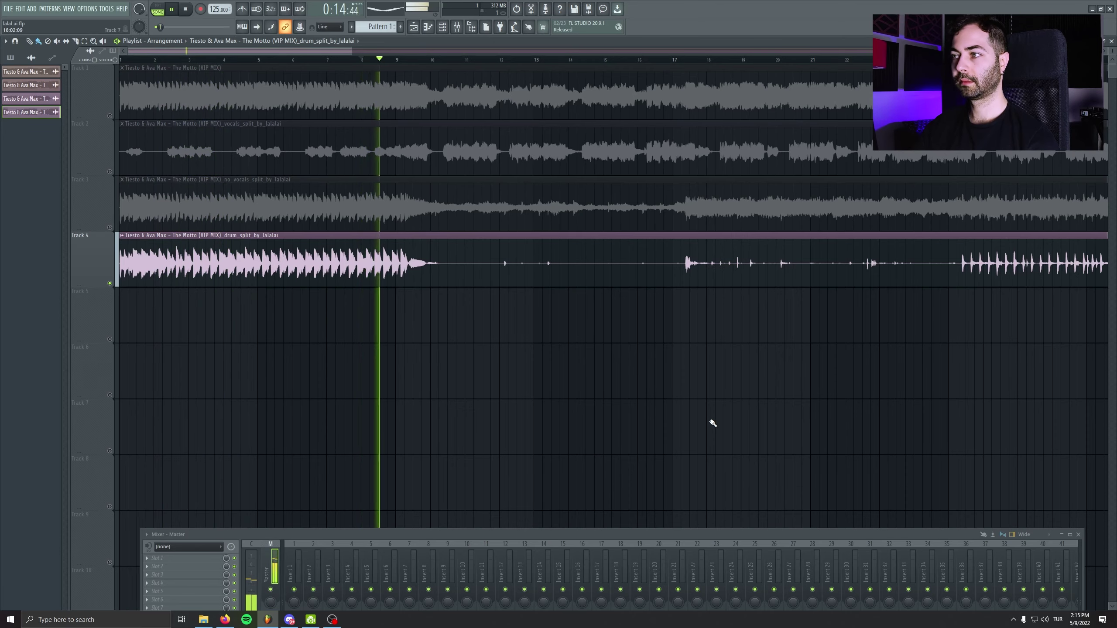
scroll(491, 406, down, 3)
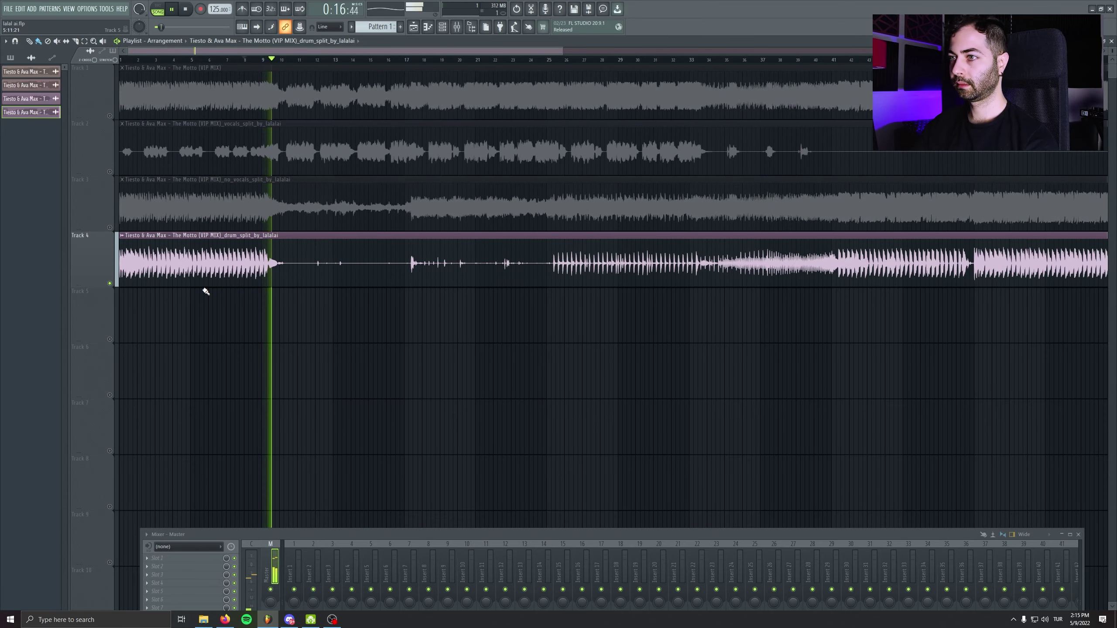
click(549, 59)
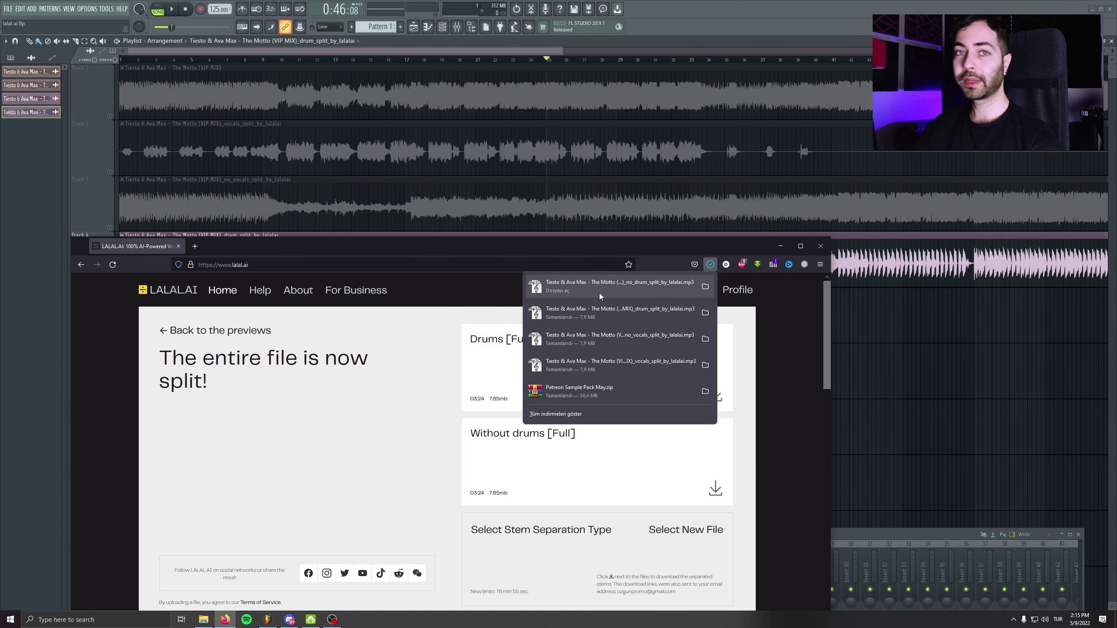
Place the downloaded no-drum stem on Track 5 of the FL Studio playlist, aligned with the song's start, and solo it
drag(598, 295, 115, 314)
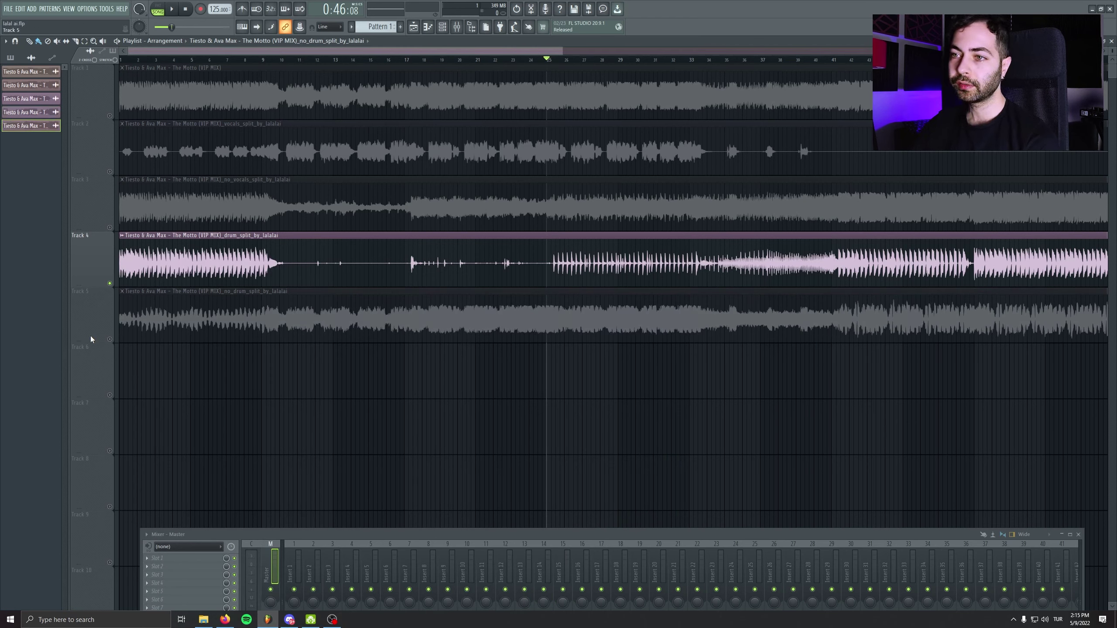
right_click(105, 339)
click(105, 340)
right_click(112, 339)
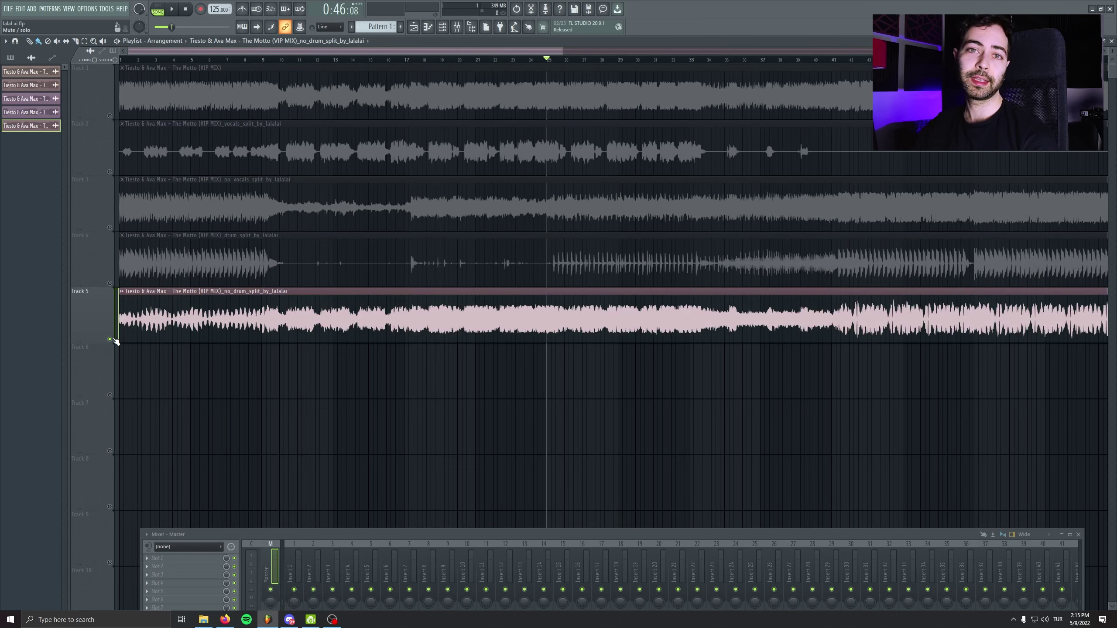
Play the no-drum stem from the start, stop playback, and mute Track 5
key(space)
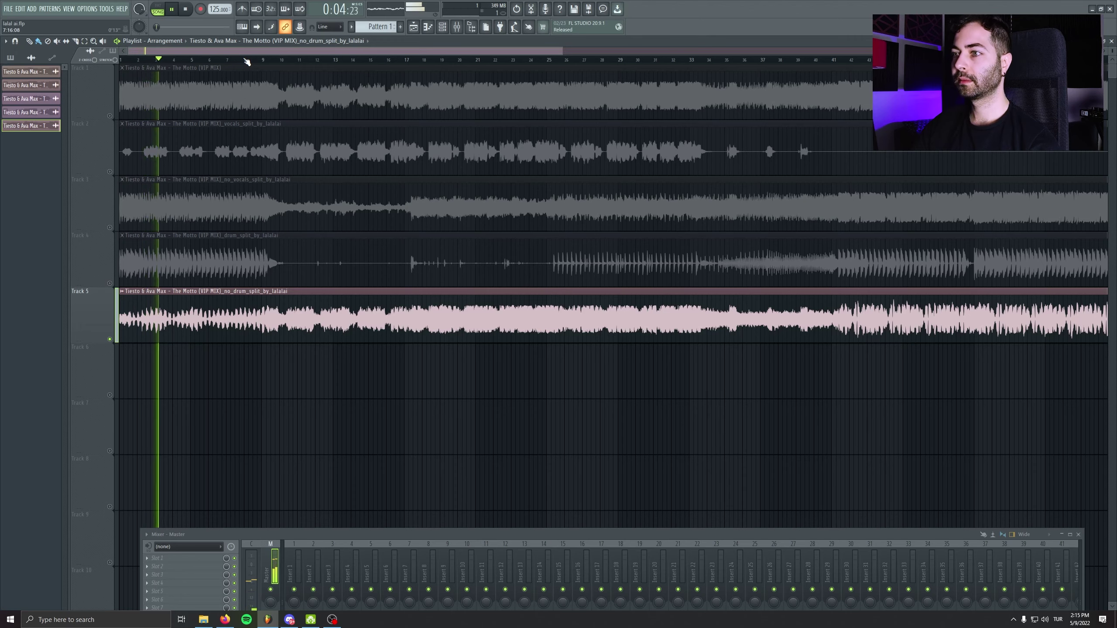
key(space)
scroll(194, 395, down, 4)
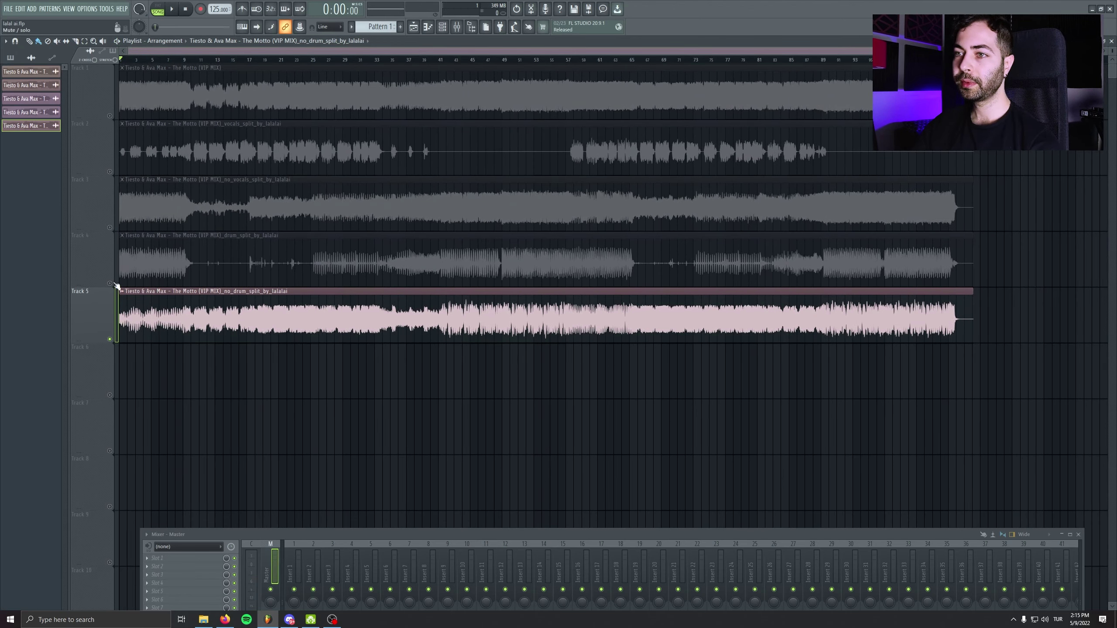
click(110, 338)
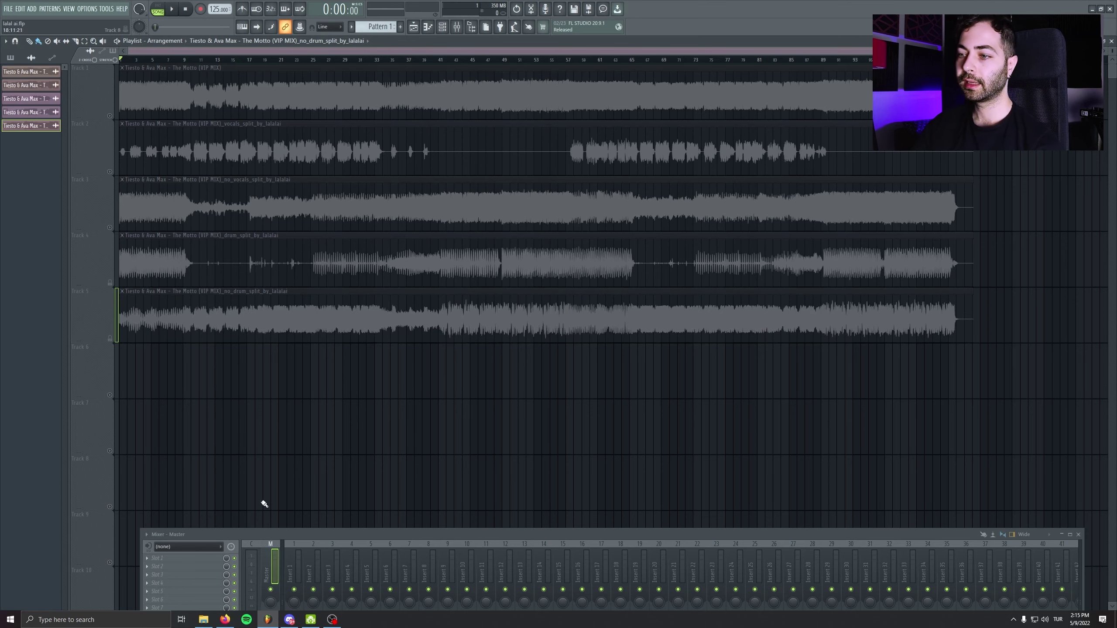
Switch to LALAL.AI in the browser, create and audition new Bass previews, and process the entire file
click(225, 620)
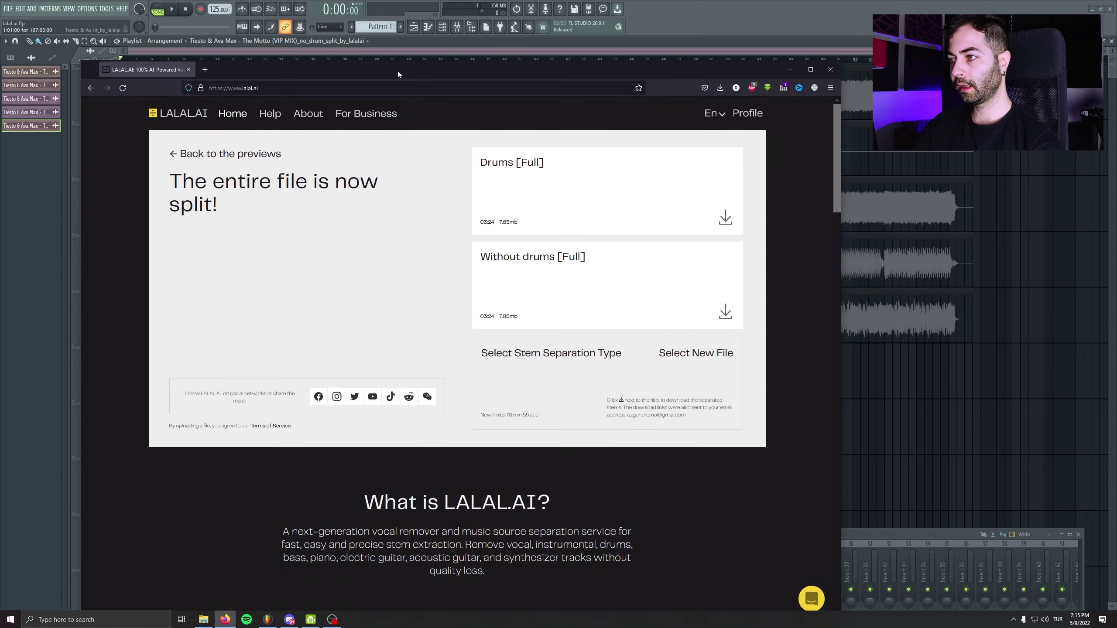
click(570, 360)
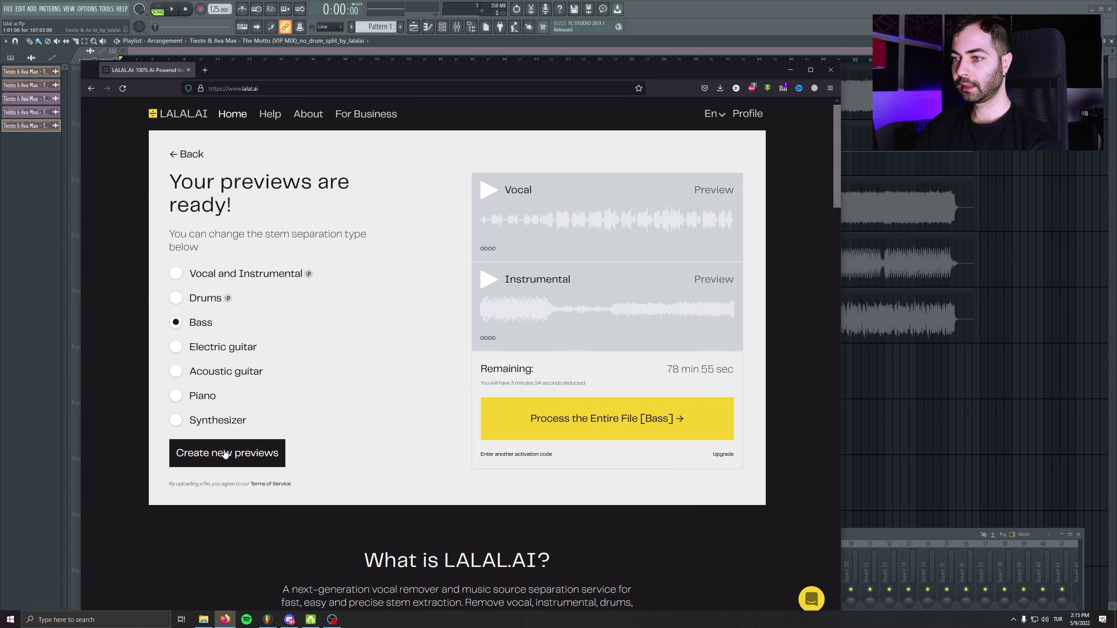
click(224, 454)
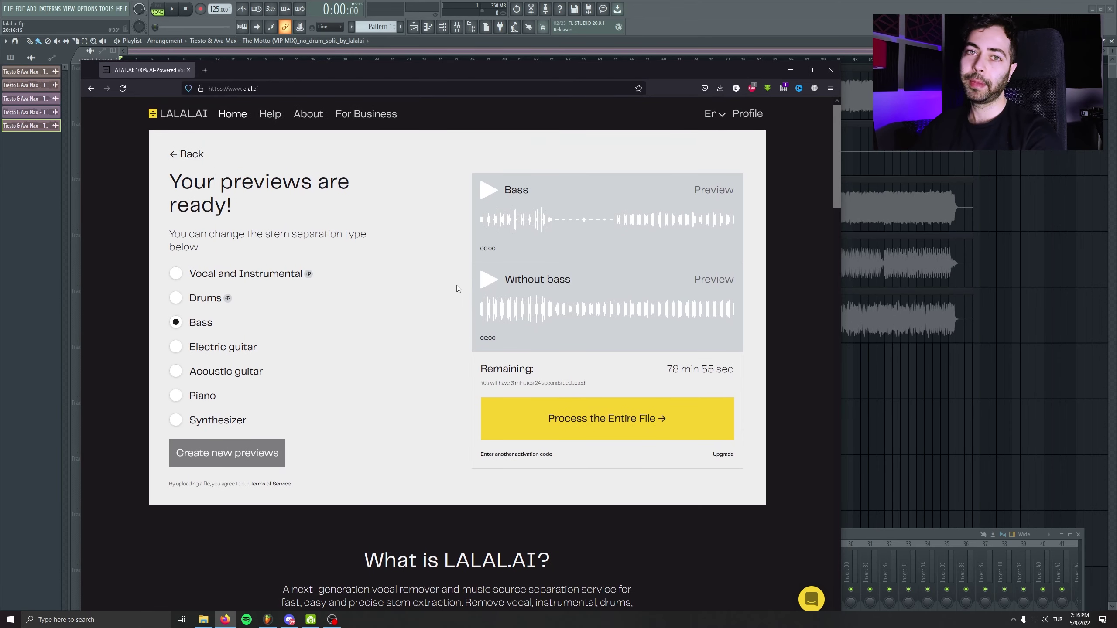
click(482, 198)
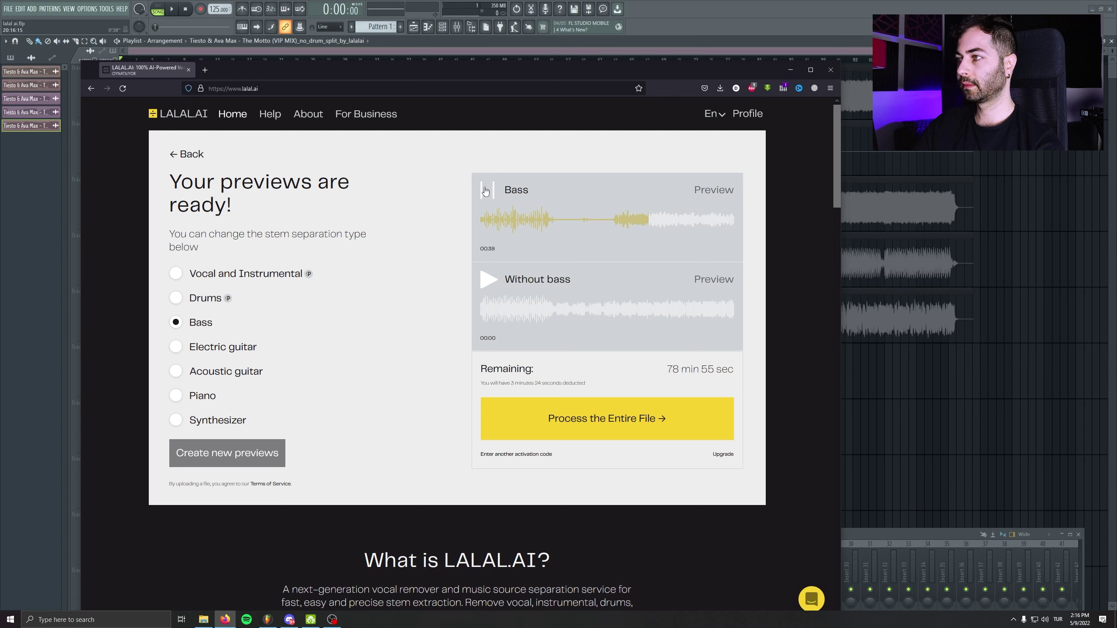
click(641, 423)
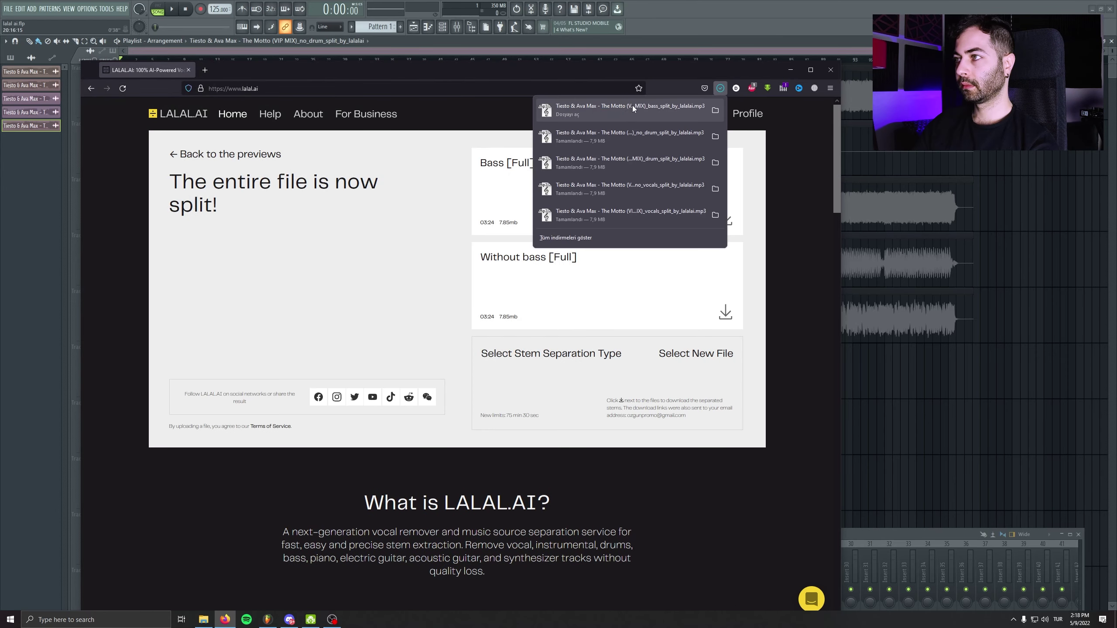
Place the downloaded bass stem on Track 6 at the playlist start in FL Studio and reactivate Tracks 1, 2, 3 and 6
drag(584, 111, 1011, 176)
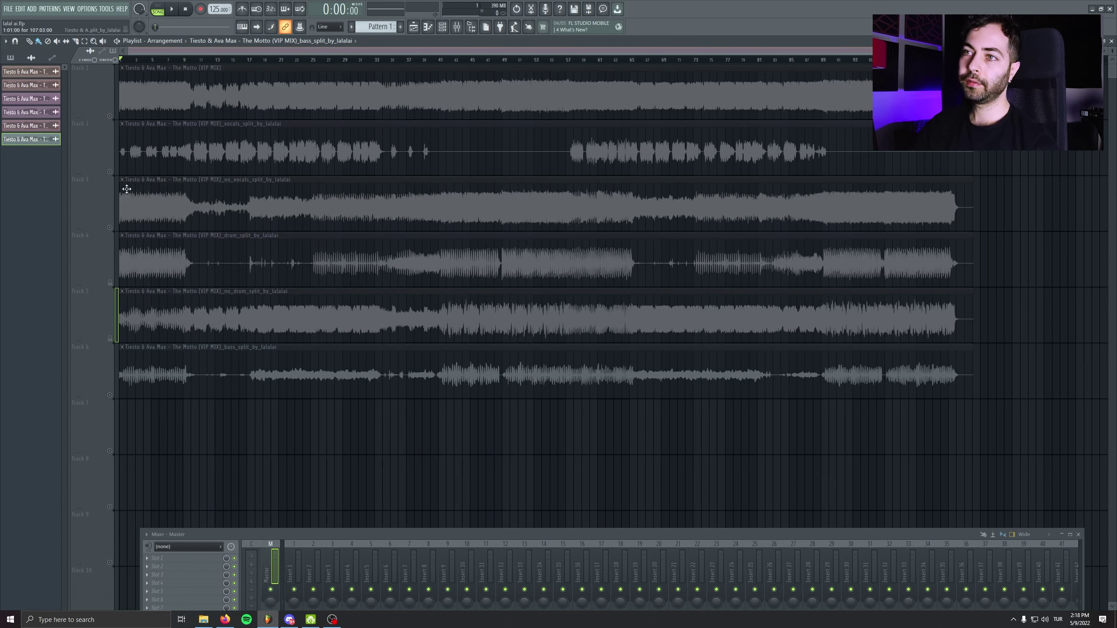
click(114, 115)
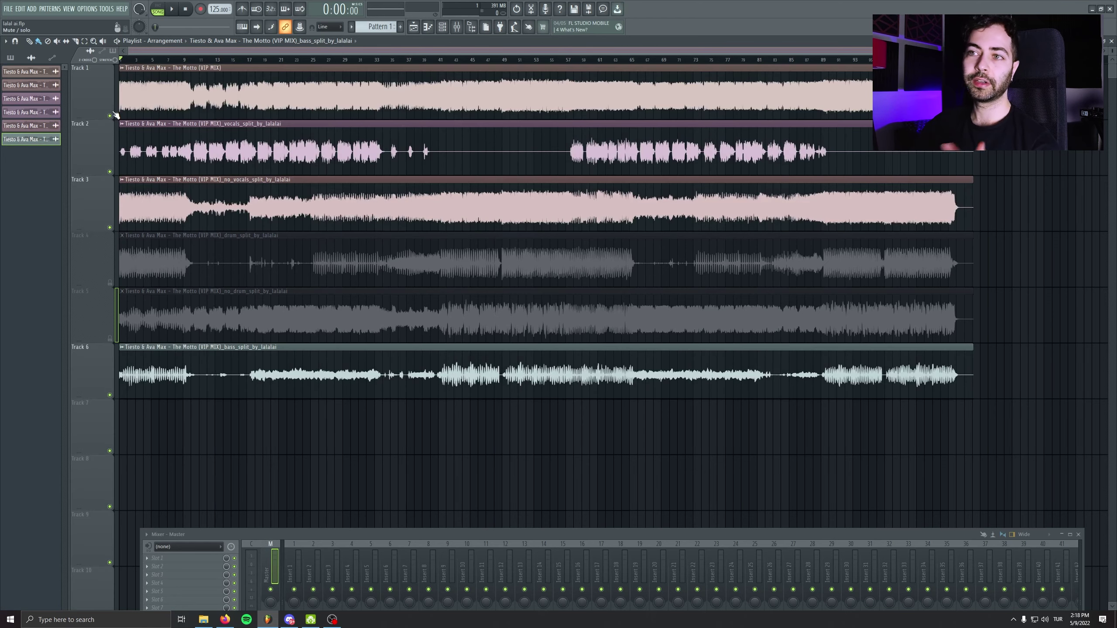
Try to trim the silence from the start of all playlist clips together
scroll(582, 285, up, 10)
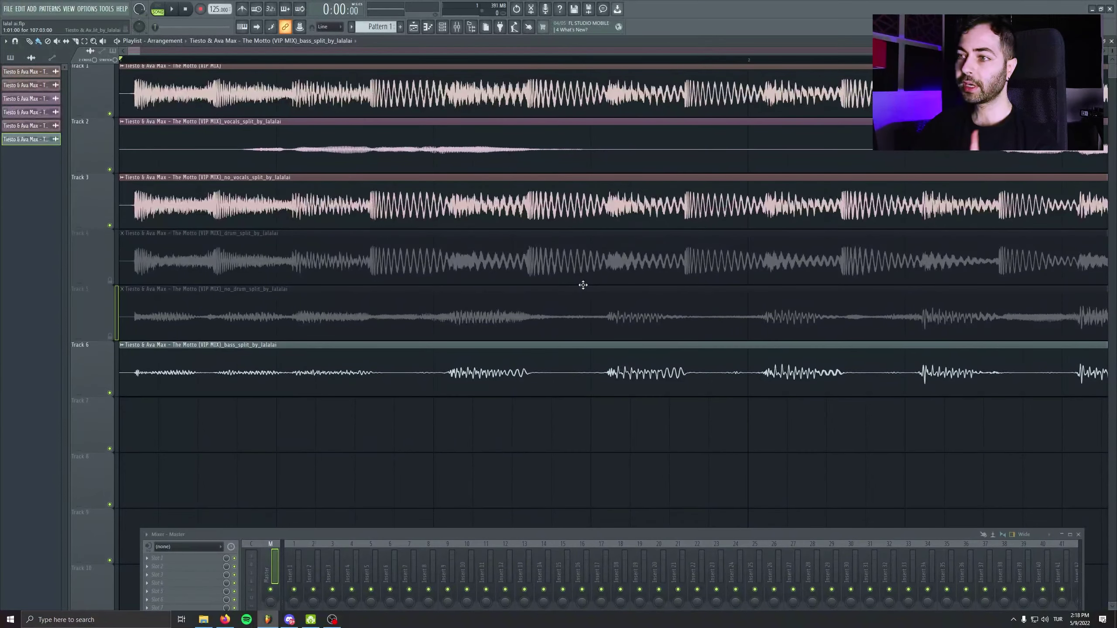
drag(211, 429, 162, 100)
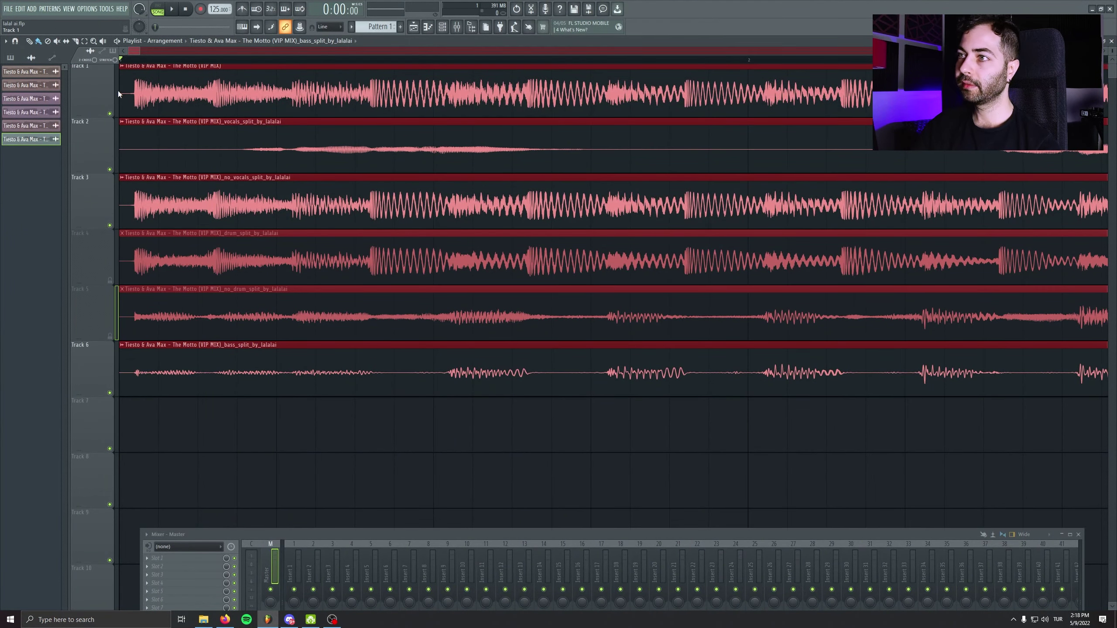
click(488, 433)
right_click(551, 443)
scroll(154, 164, up, 1)
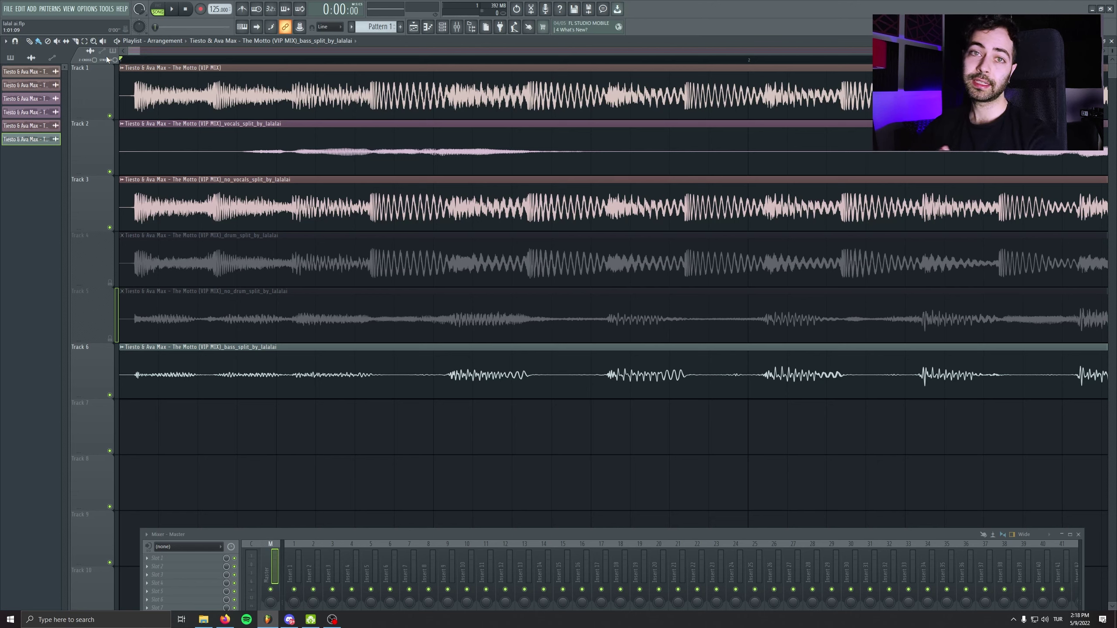
key(ctrl+a)
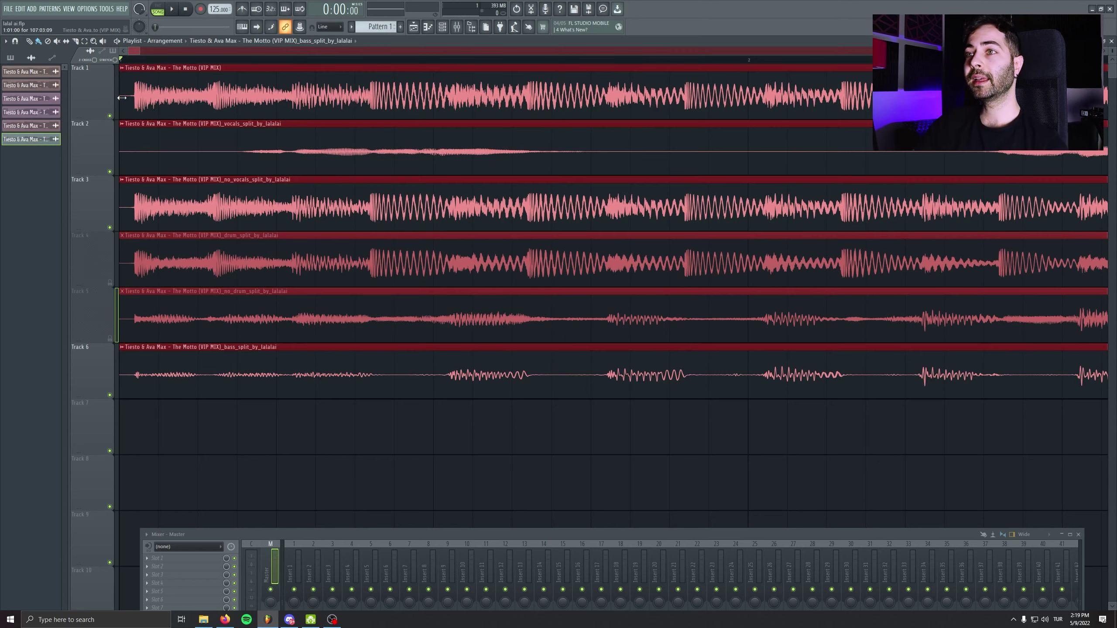
drag(122, 98, 133, 97)
key(ctrl+z)
Reorder the stem tracks so bass is on Track 4, no-drum on Track 5 and drums on Track 6
scroll(128, 331, down, 5)
scroll(128, 330, down, 5)
drag(91, 265, 81, 542)
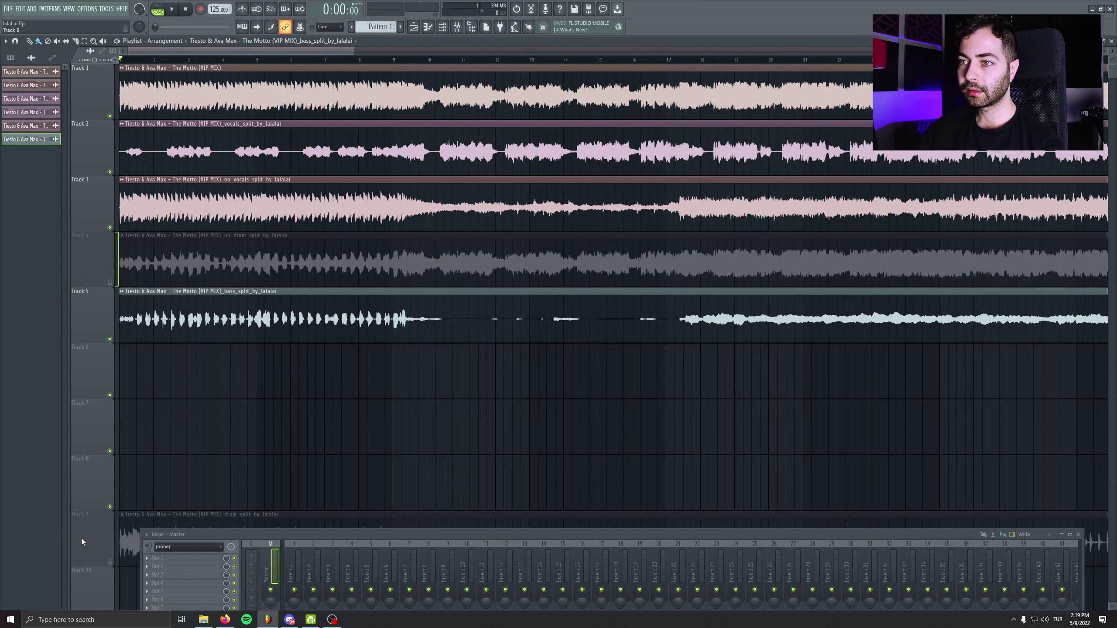
drag(91, 262, 88, 321)
drag(88, 538, 106, 376)
Trim the silence from the start of all six clips together and move them back to the playlist start
drag(285, 424, 253, 101)
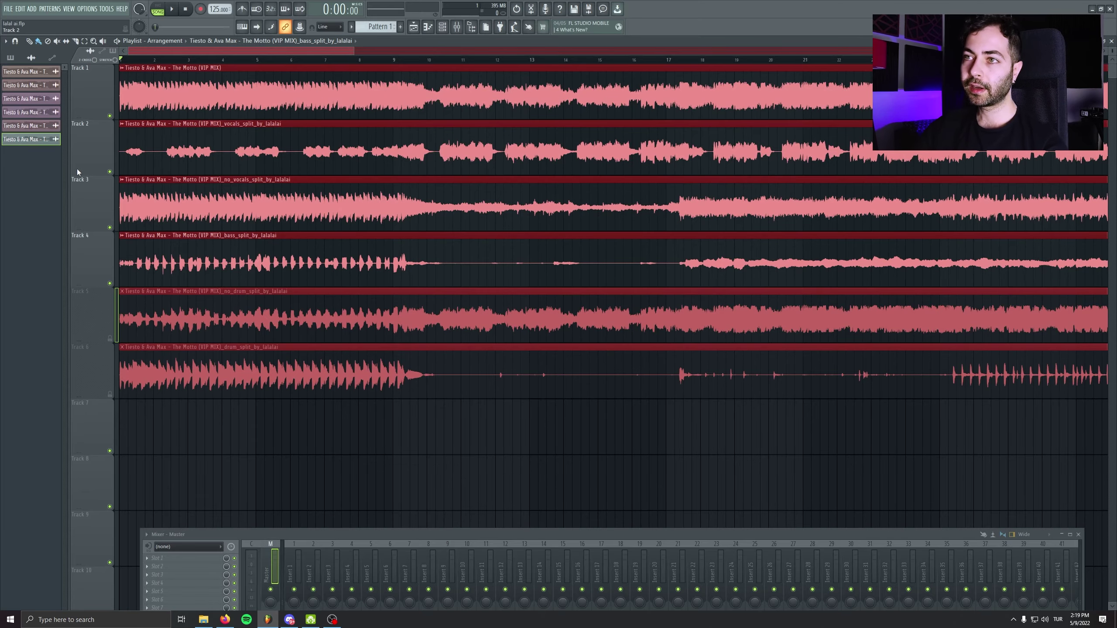
scroll(75, 168, up, 12)
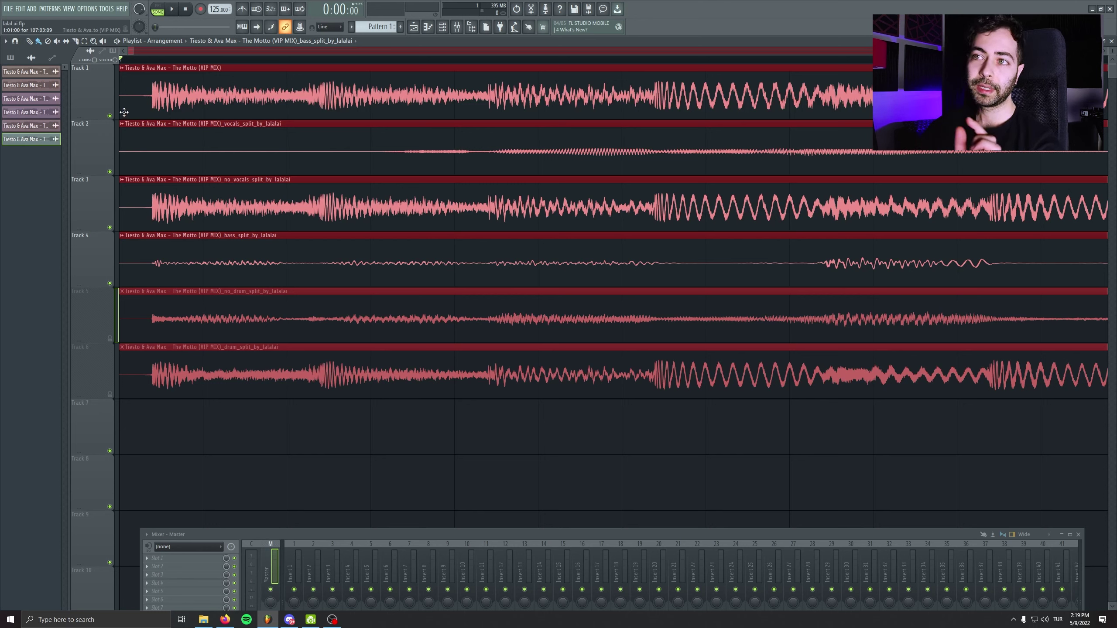
drag(122, 109, 154, 105)
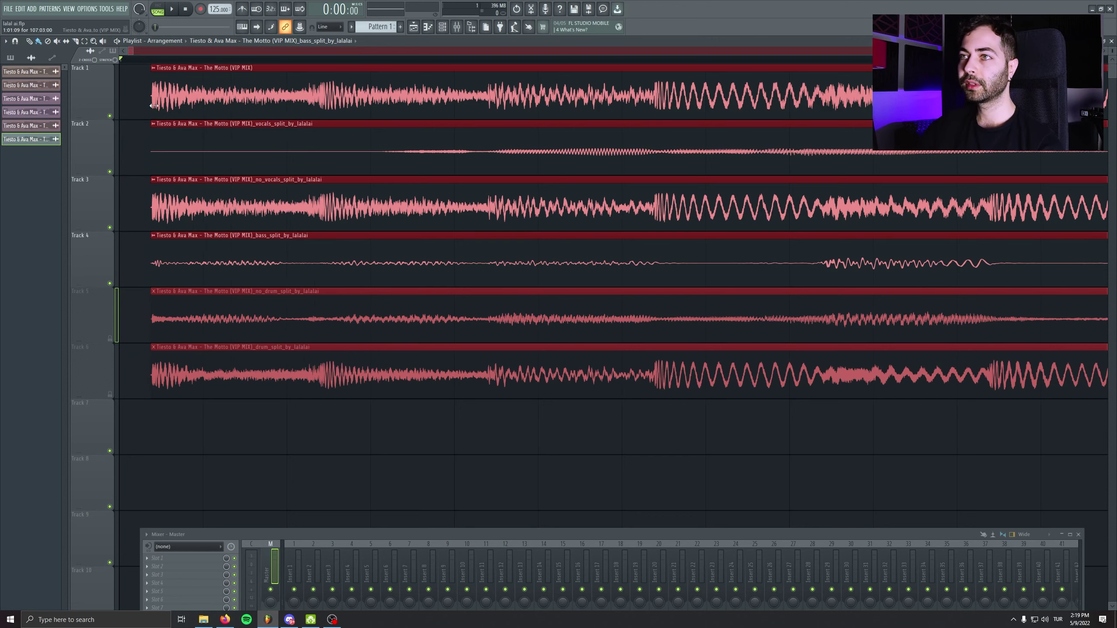
scroll(154, 106, down, 5)
drag(190, 102, 177, 102)
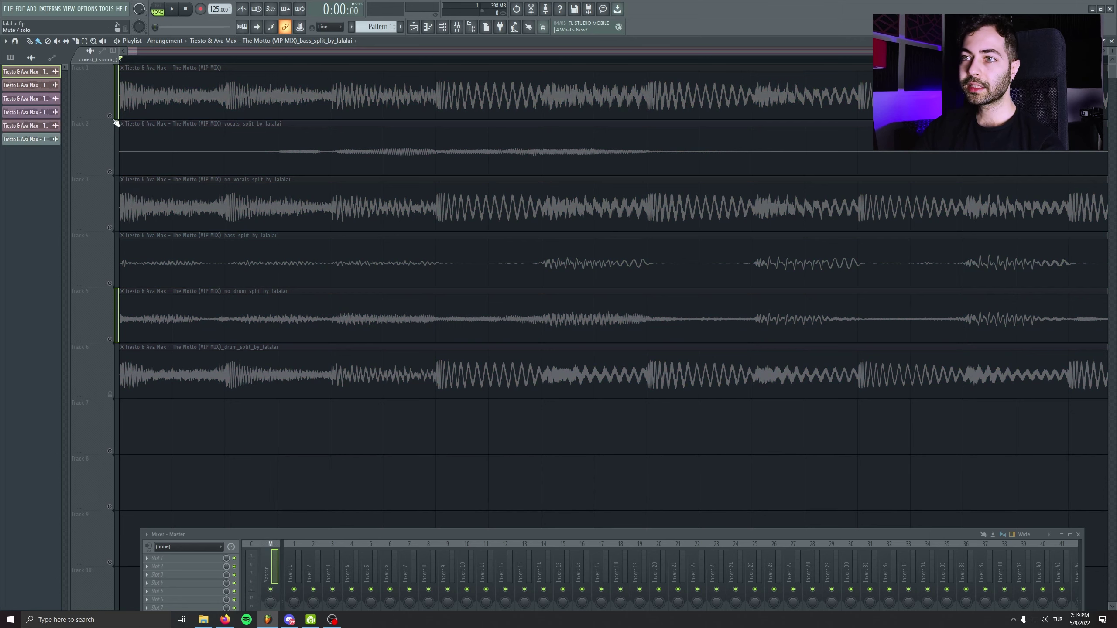
Solo the original song on Track 1 and play its opening beat
right_click(113, 119)
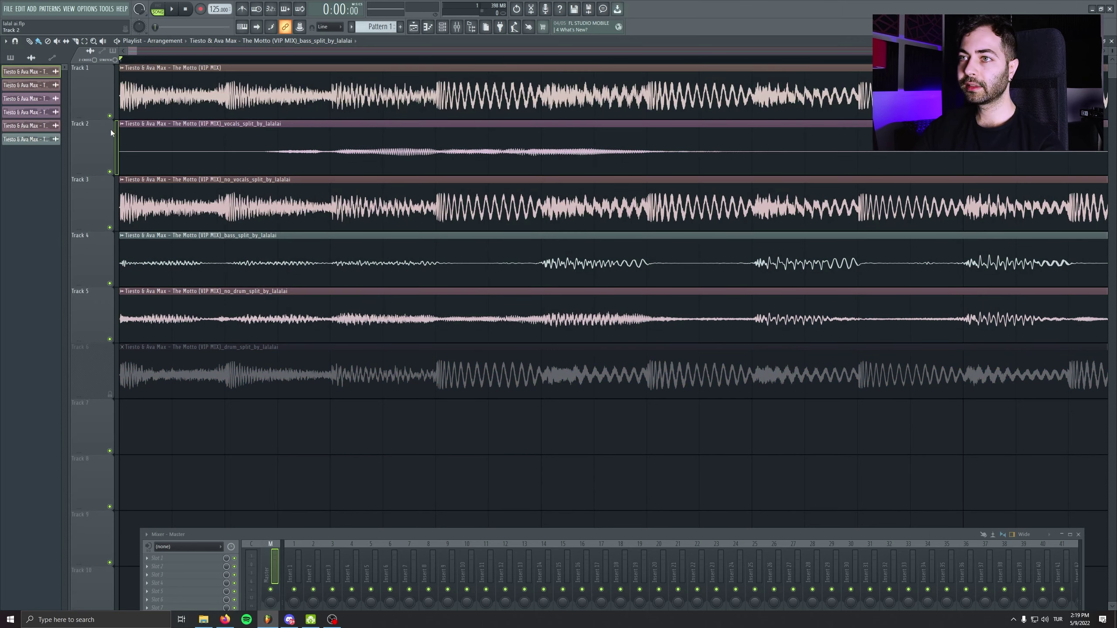
right_click(109, 116)
key(space)
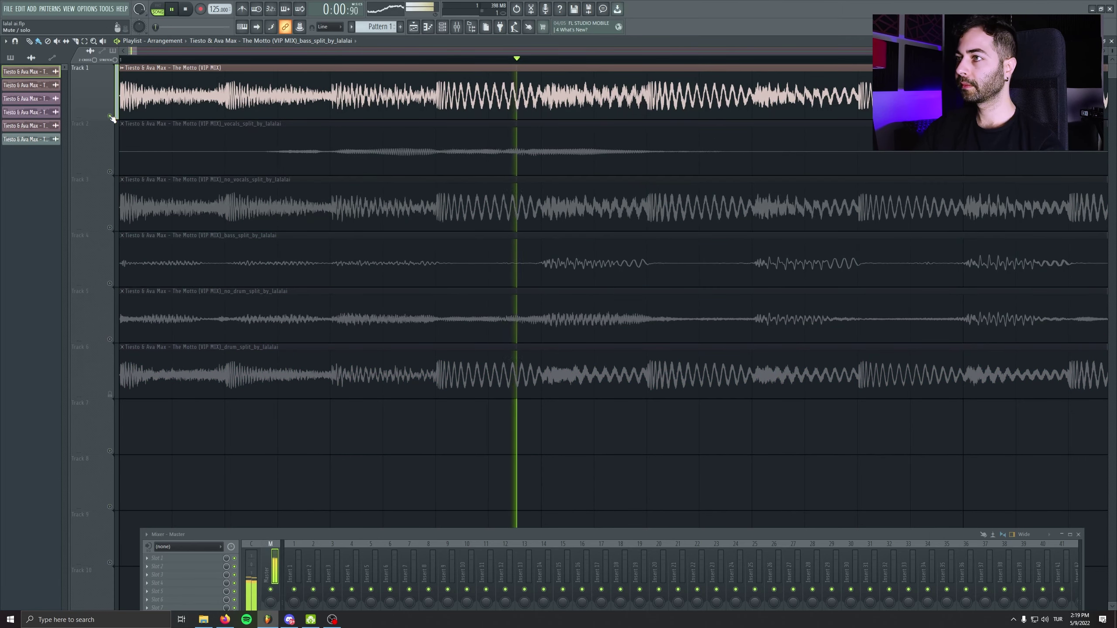
key(space)
Trim the starts of all clips to the kick at 0:00:72, move them to the playlist start, and play the result
click(436, 62)
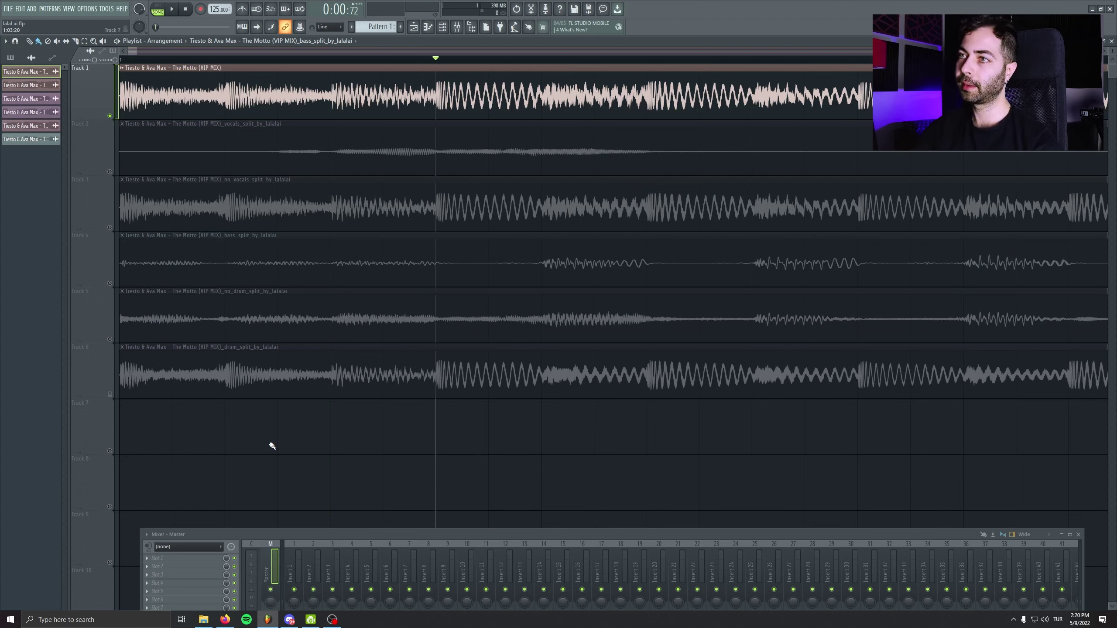
key(ctrl+a)
drag(121, 110, 186, 97)
click(150, 59)
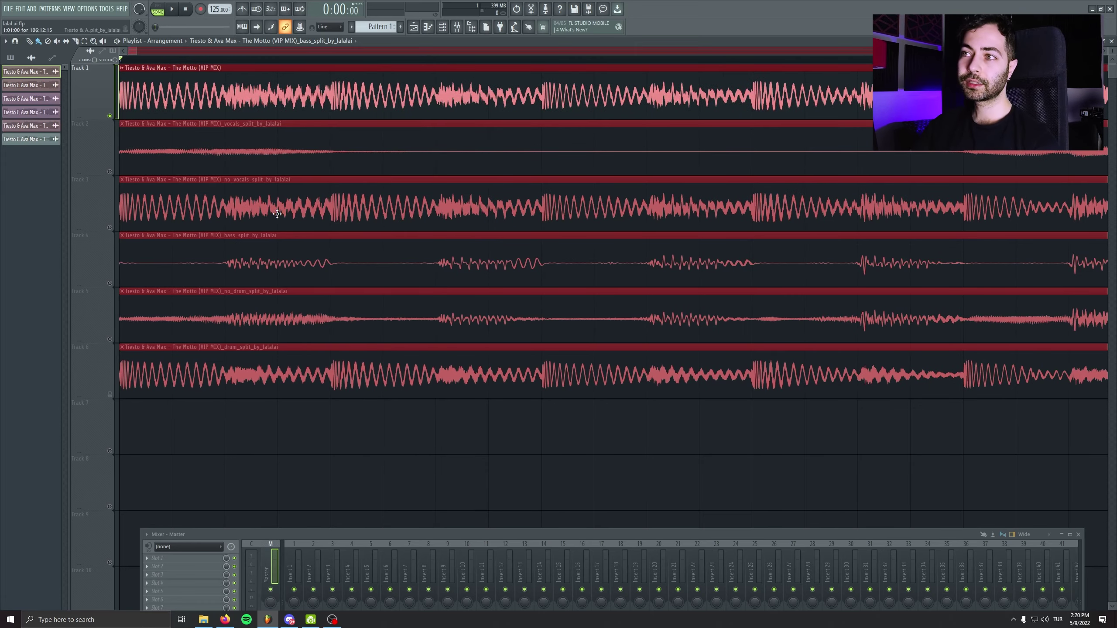
key(space)
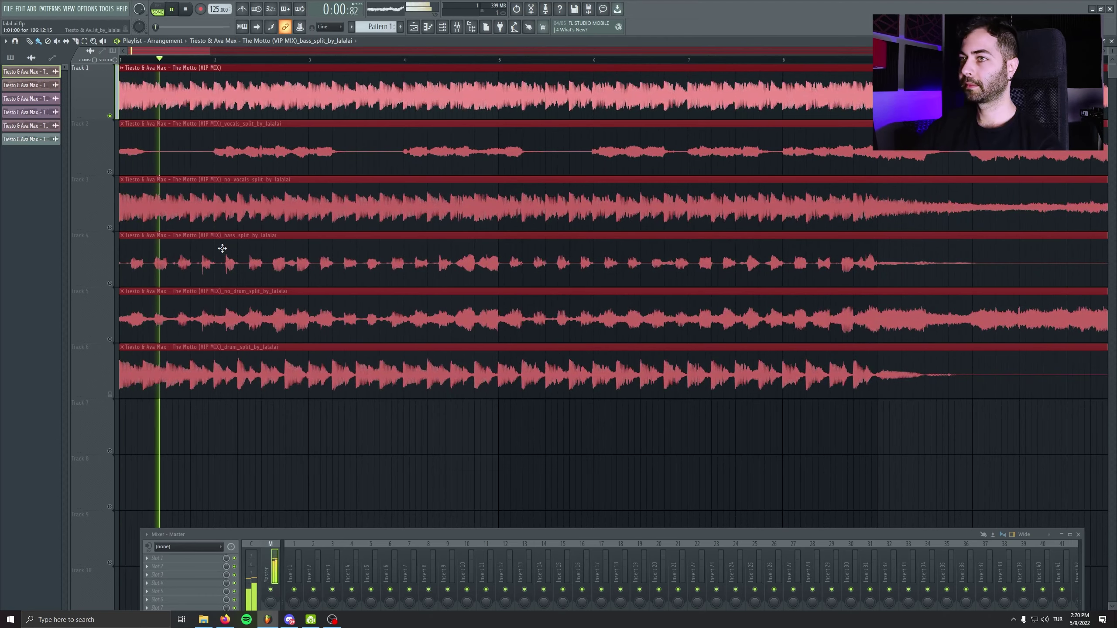
Turn the original song's channel volume down to 40%, close its channel settings and stop playback
click(247, 4)
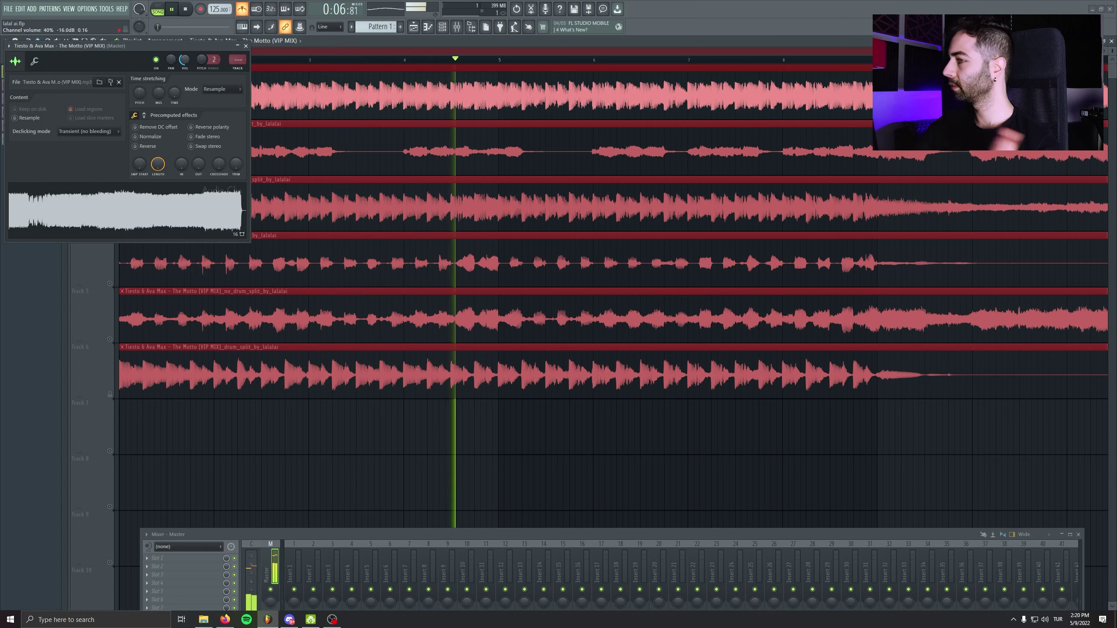
click(246, 45)
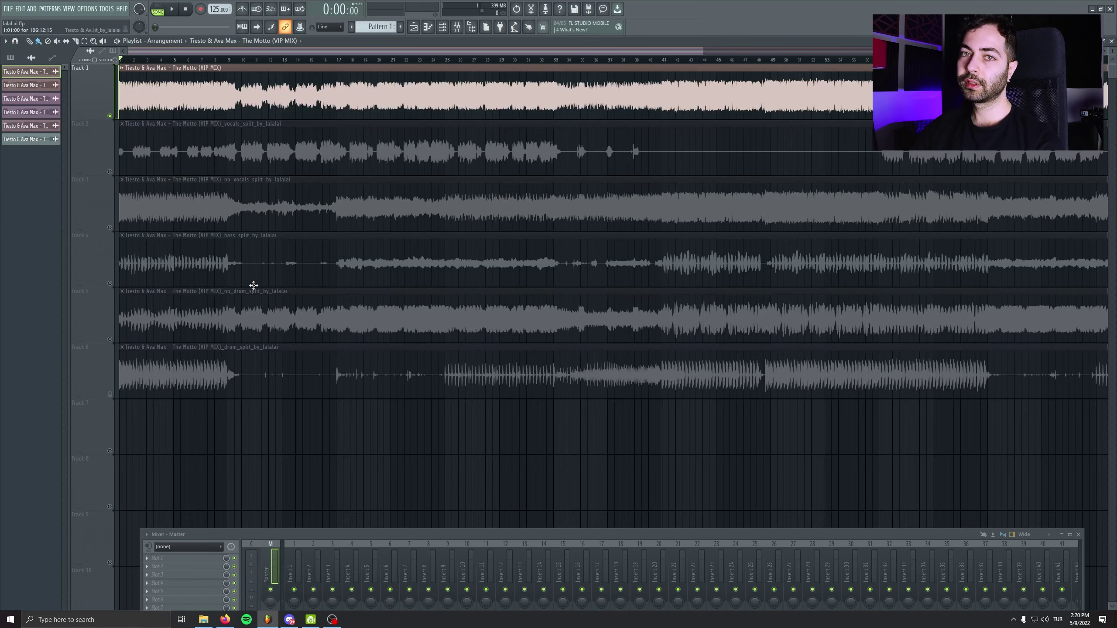
drag(253, 511, 197, 110)
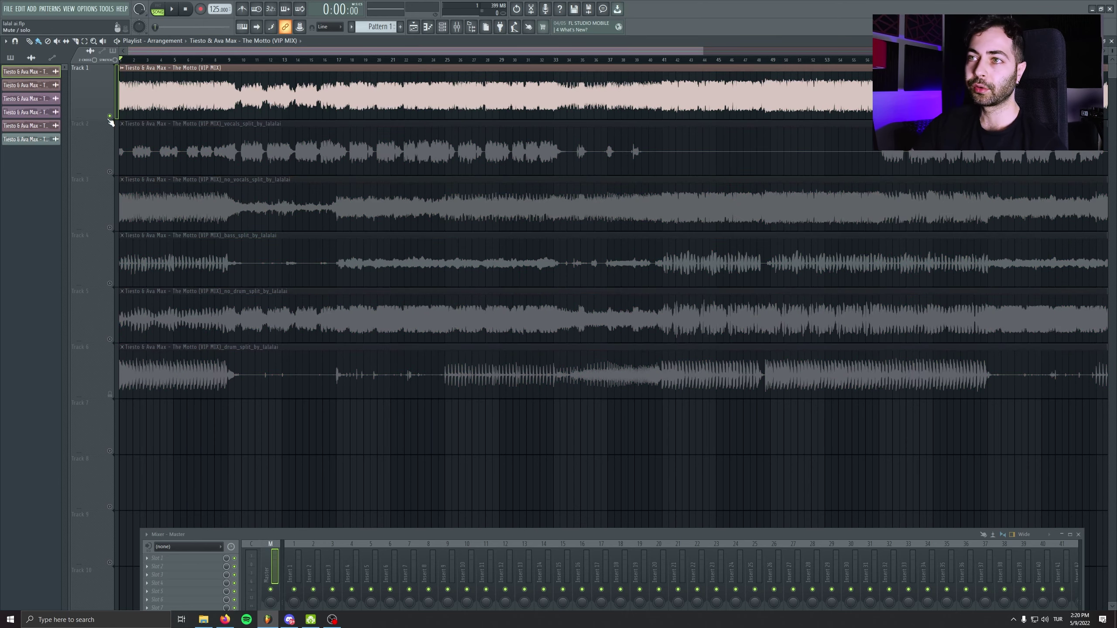
Delete the no-vocals clip from Track 3 and turn on the vocals and bass tracks
scroll(109, 118, down, 3)
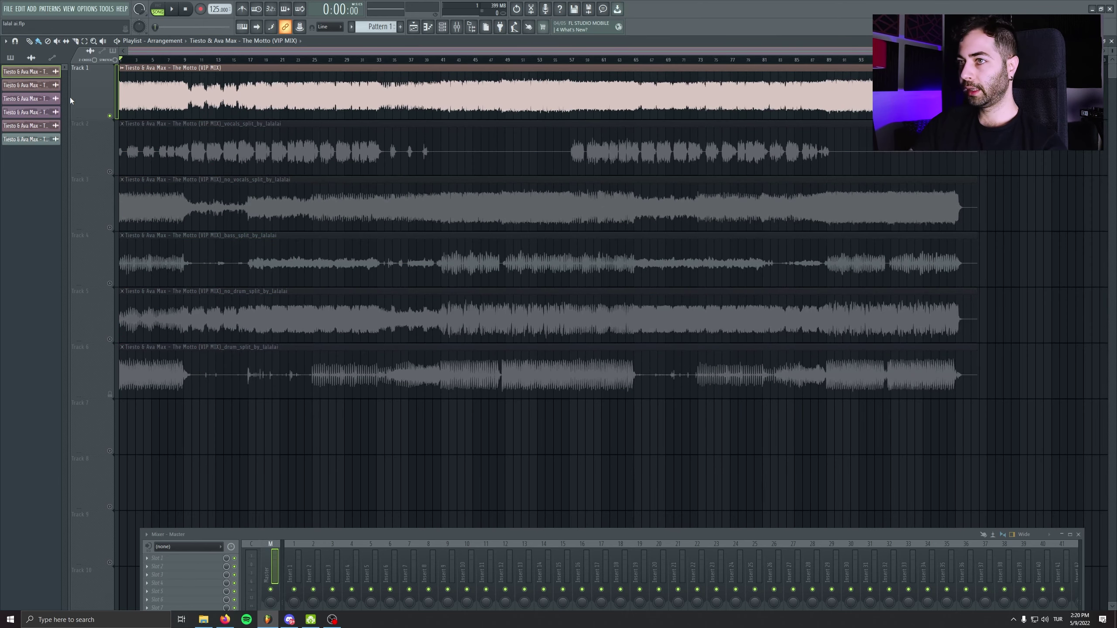
right_click(110, 172)
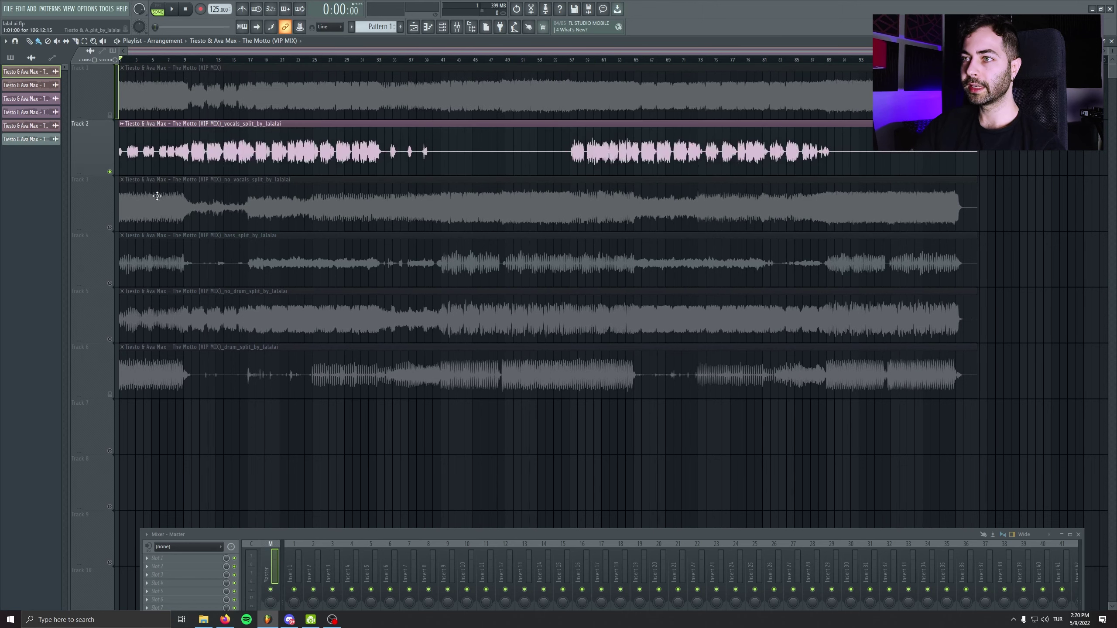
click(110, 227)
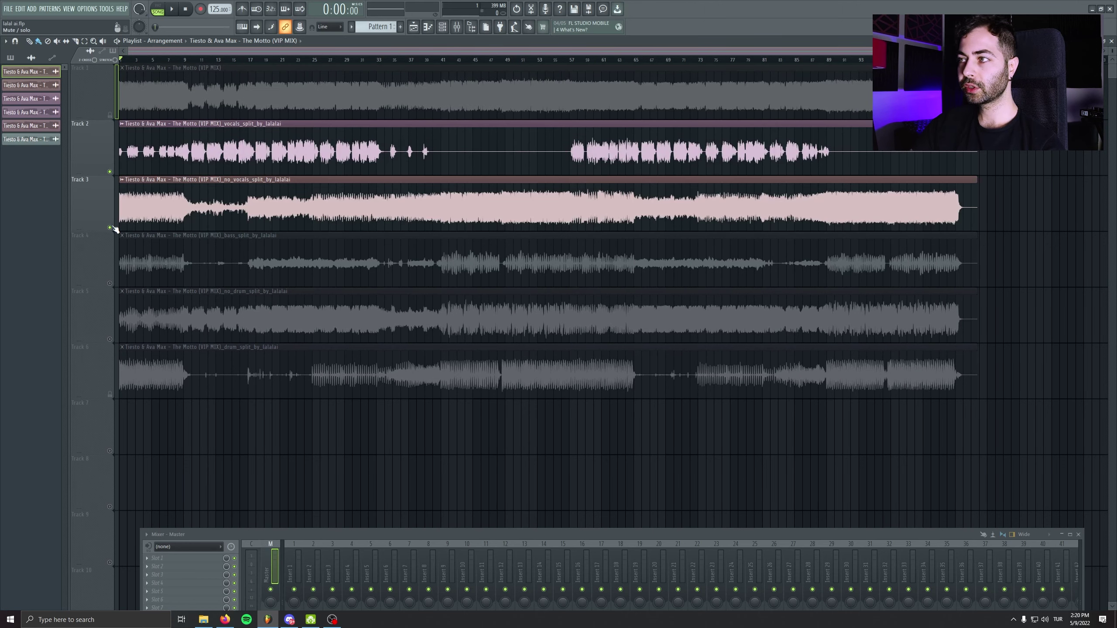
right_click(151, 204)
click(110, 283)
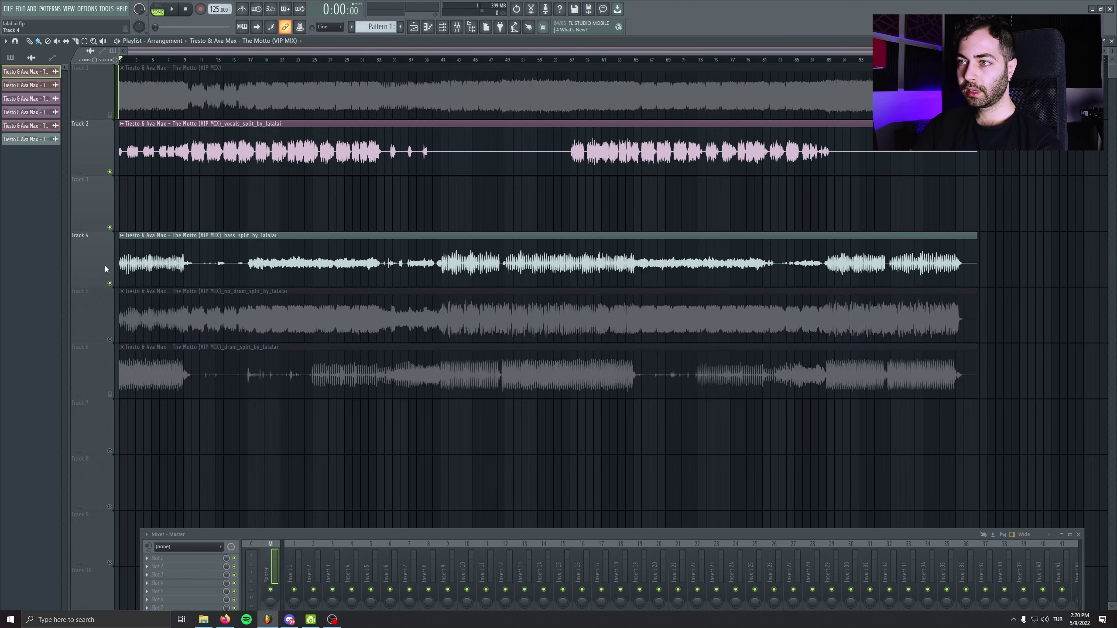
Move the bass clip up to Track 3, solo it, and delete the no-drum and drum clips
scroll(105, 269, up, 1)
right_click(110, 227)
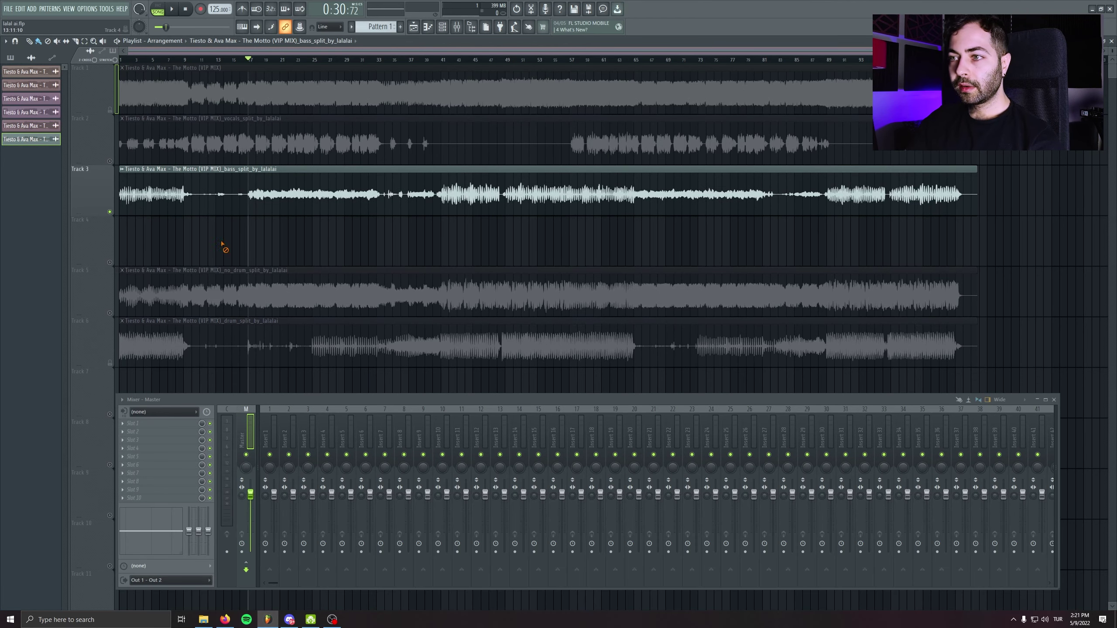
right_click(218, 292)
right_click(216, 343)
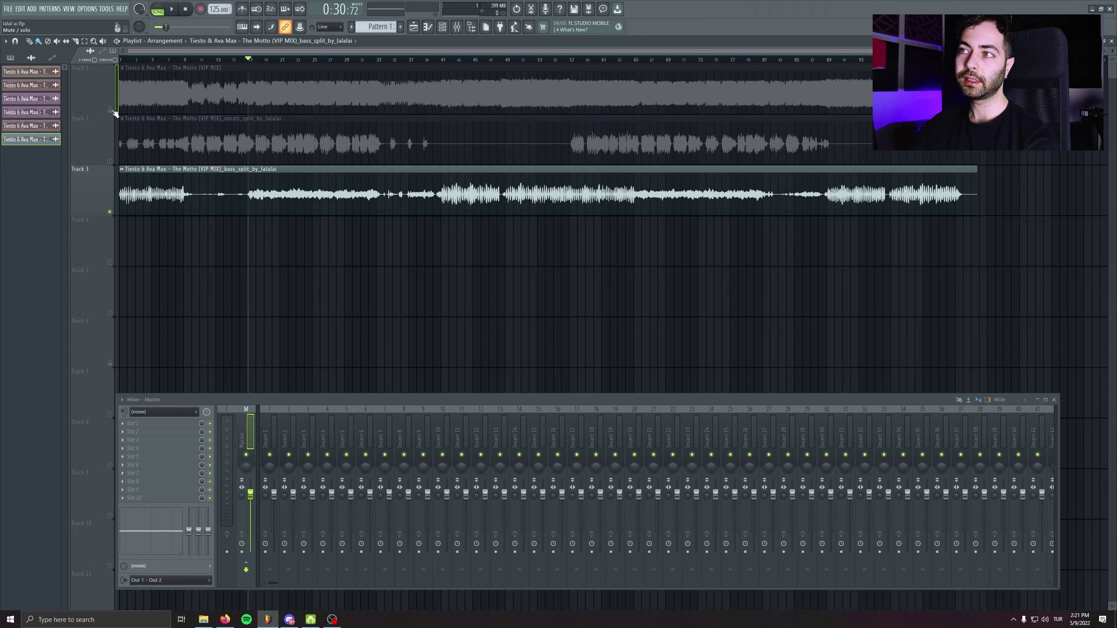
Fit the original song's clip on Track 1 to tempo with a typed value of 125 BPM
right_click(110, 162)
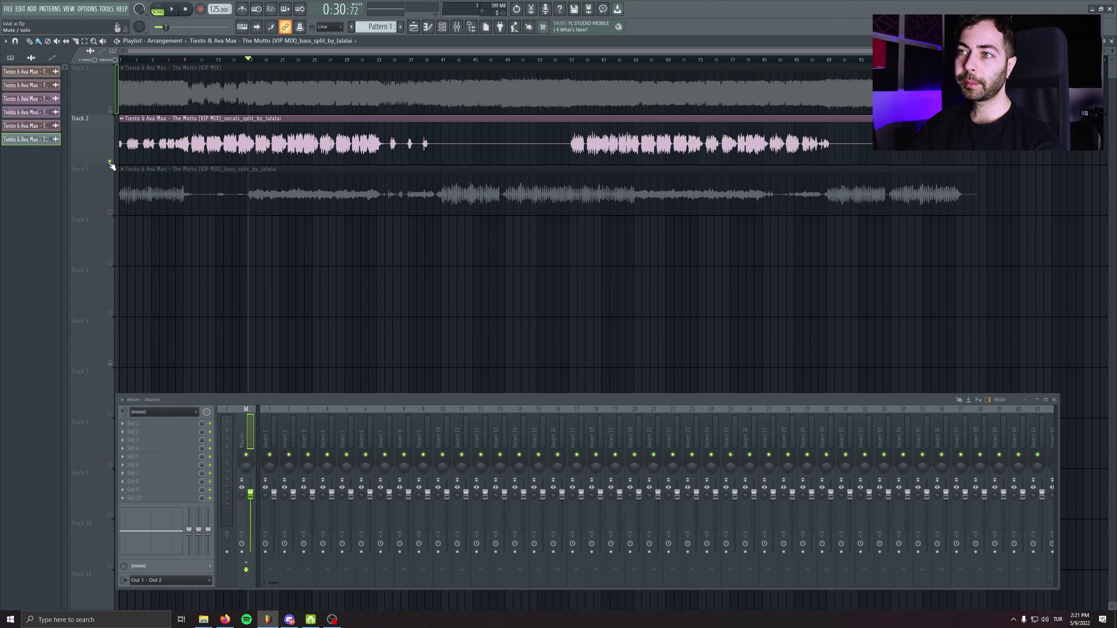
right_click(110, 212)
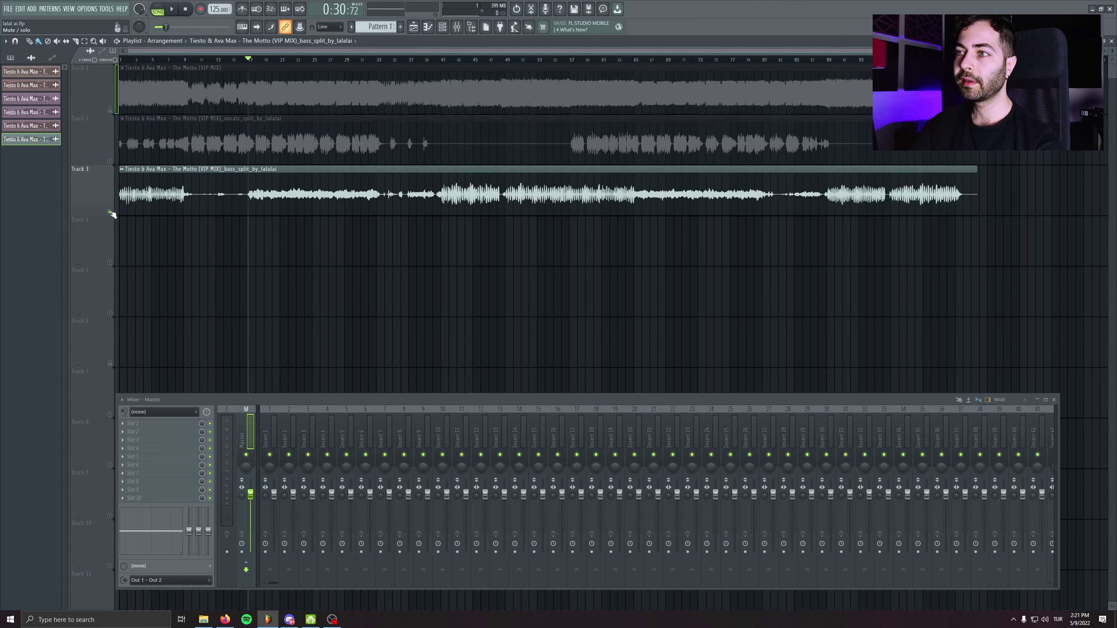
double_click(150, 81)
right_click(180, 95)
click(192, 109)
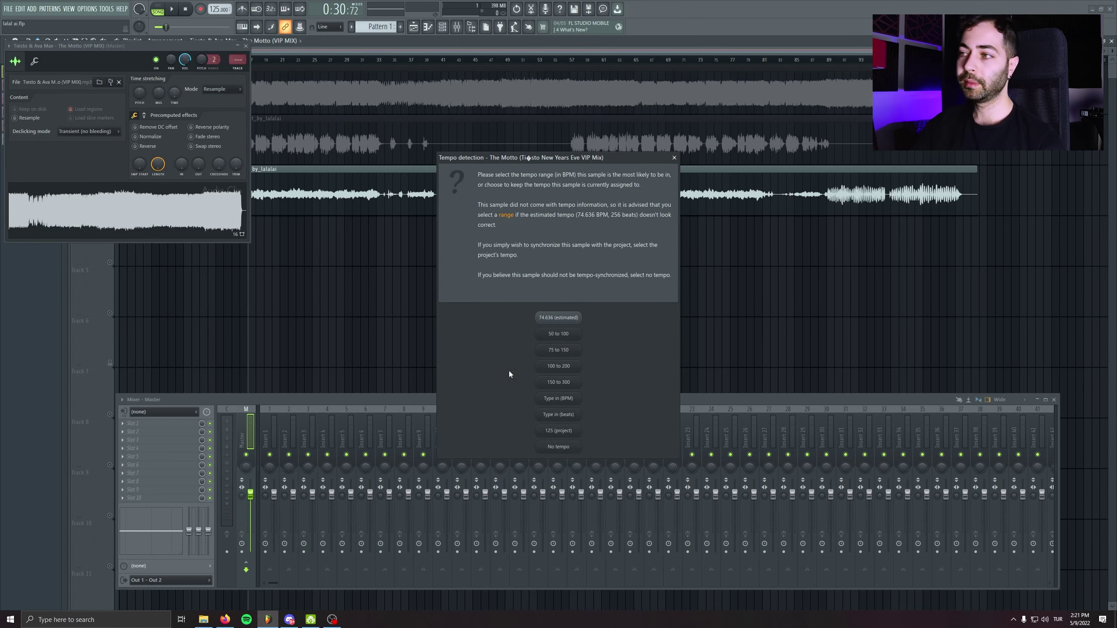
click(567, 397)
text(125)
key(Return)
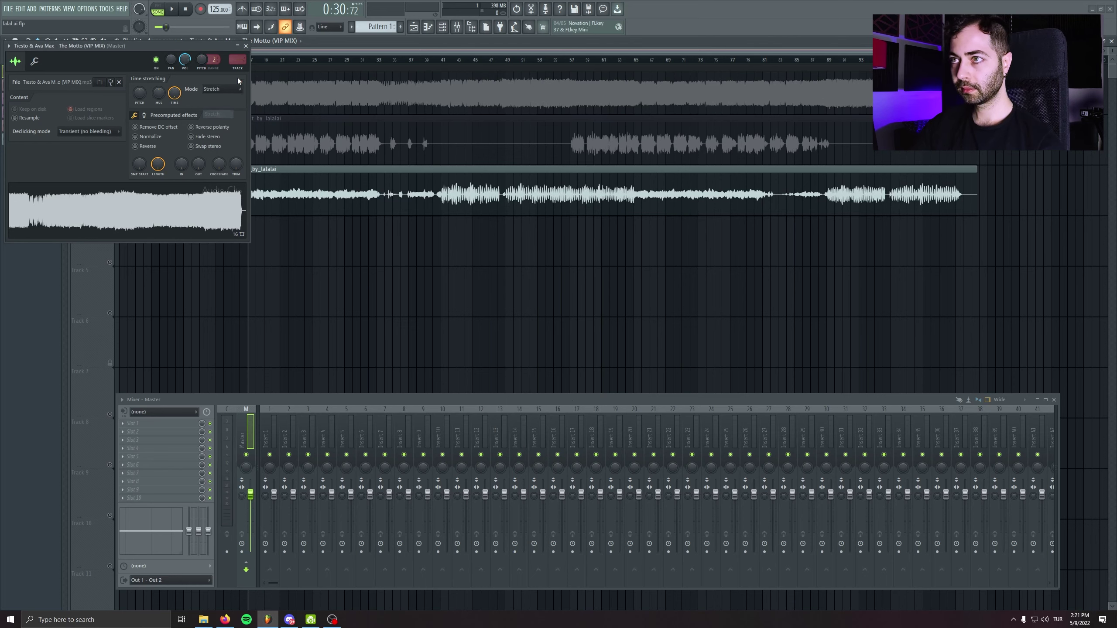
click(246, 46)
Fit the vocals clip on Track 2 to tempo with a typed value of 125 BPM
double_click(121, 160)
right_click(198, 115)
click(218, 132)
click(548, 401)
text(125)
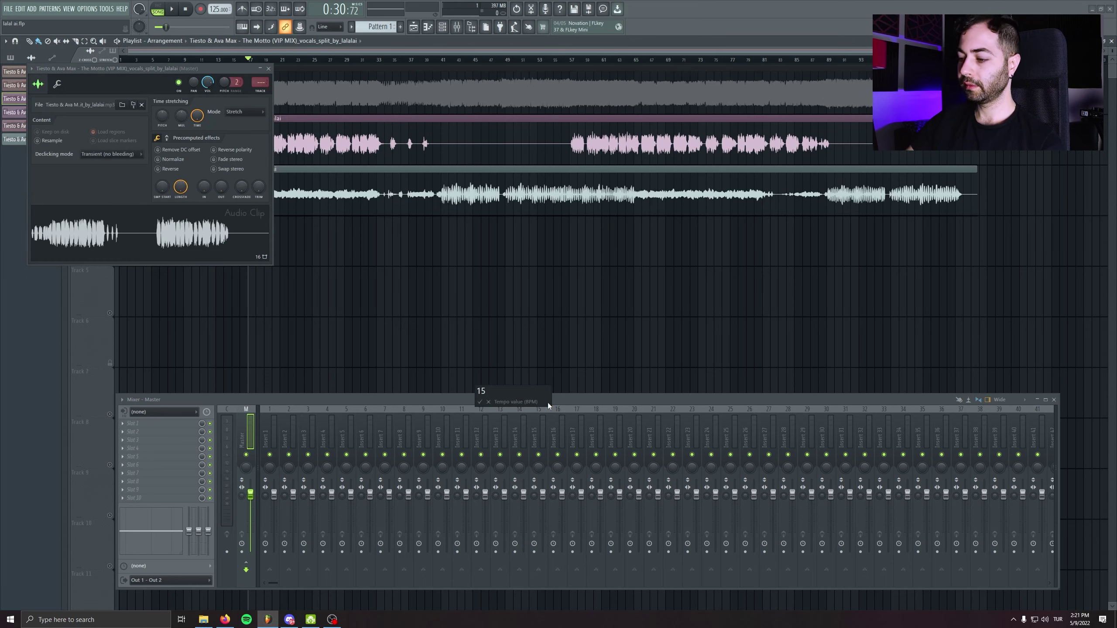
key(Return)
click(268, 69)
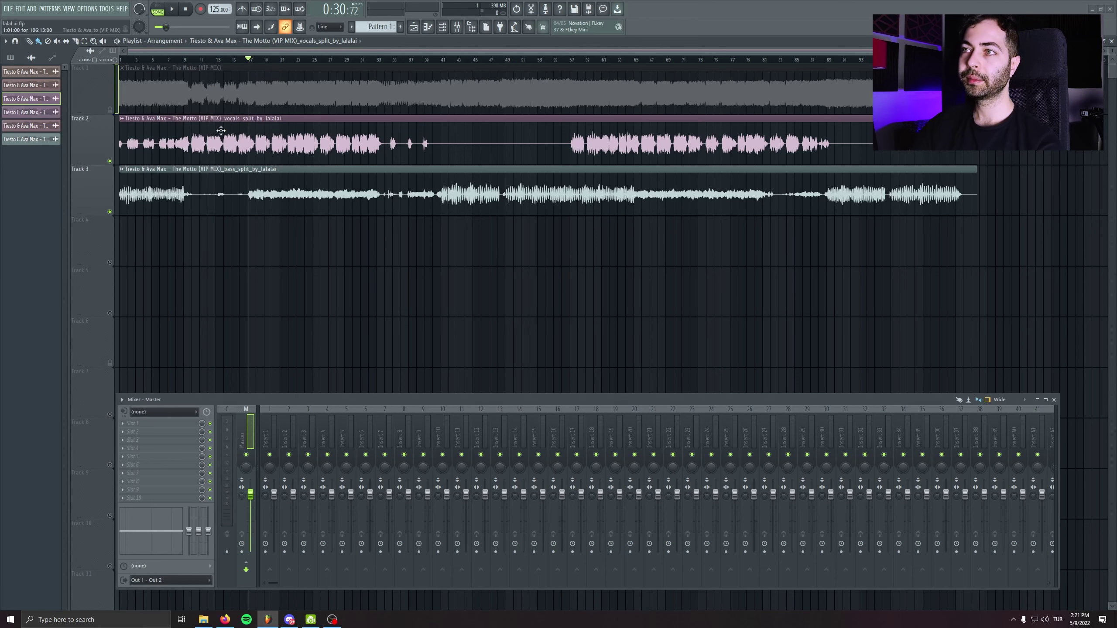
Fit the bass clip on Track 3 to tempo and set the project tempo to 140 BPM
double_click(130, 182)
click(268, 299)
click(264, 324)
click(291, 256)
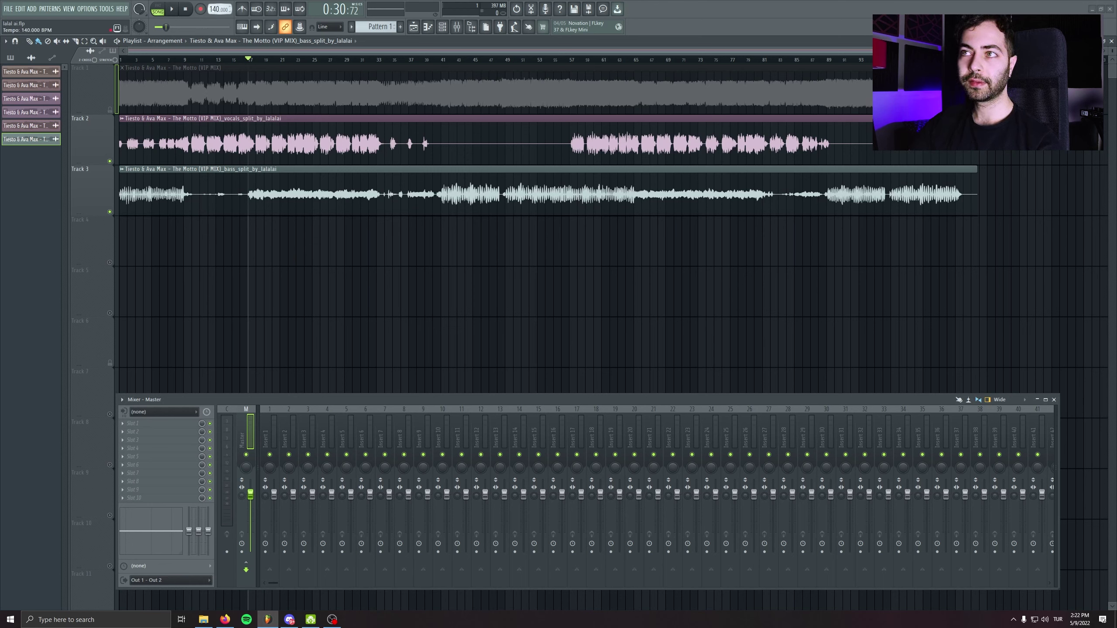
key(space)
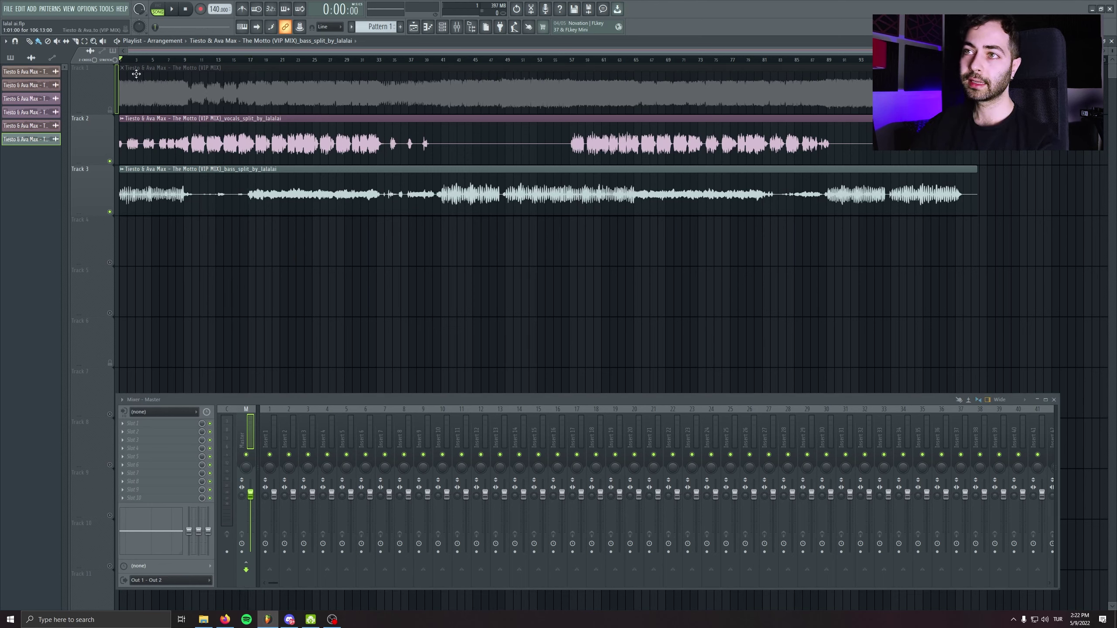
Solo the original song on Track 1 and play it from the start at 140 BPM
scroll(105, 145, up, 4)
scroll(172, 212, up, 1)
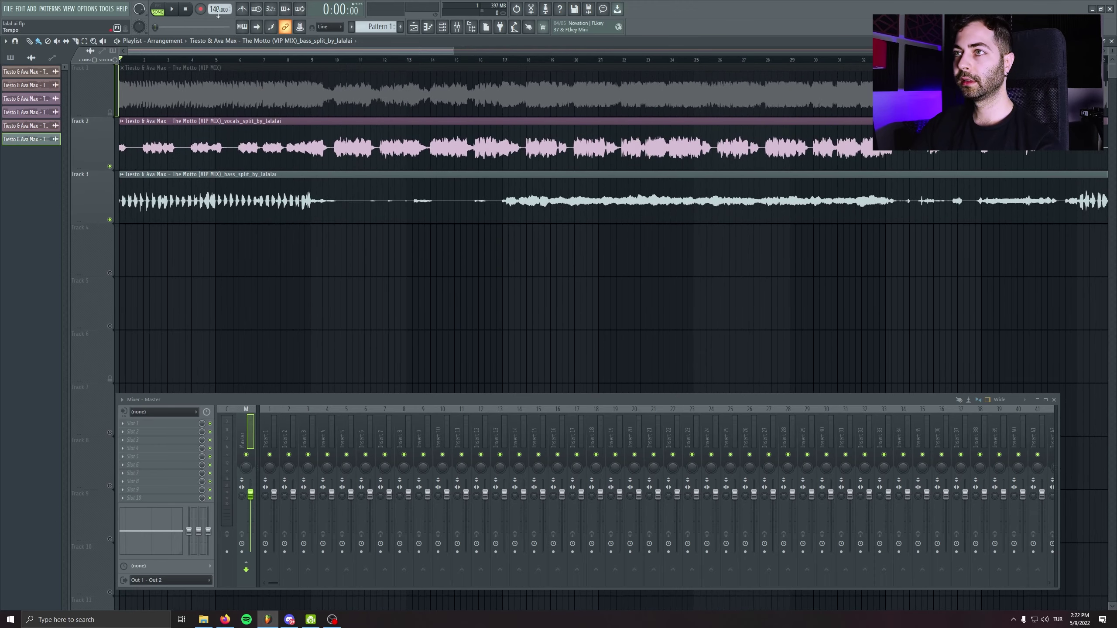
key(space)
right_click(110, 112)
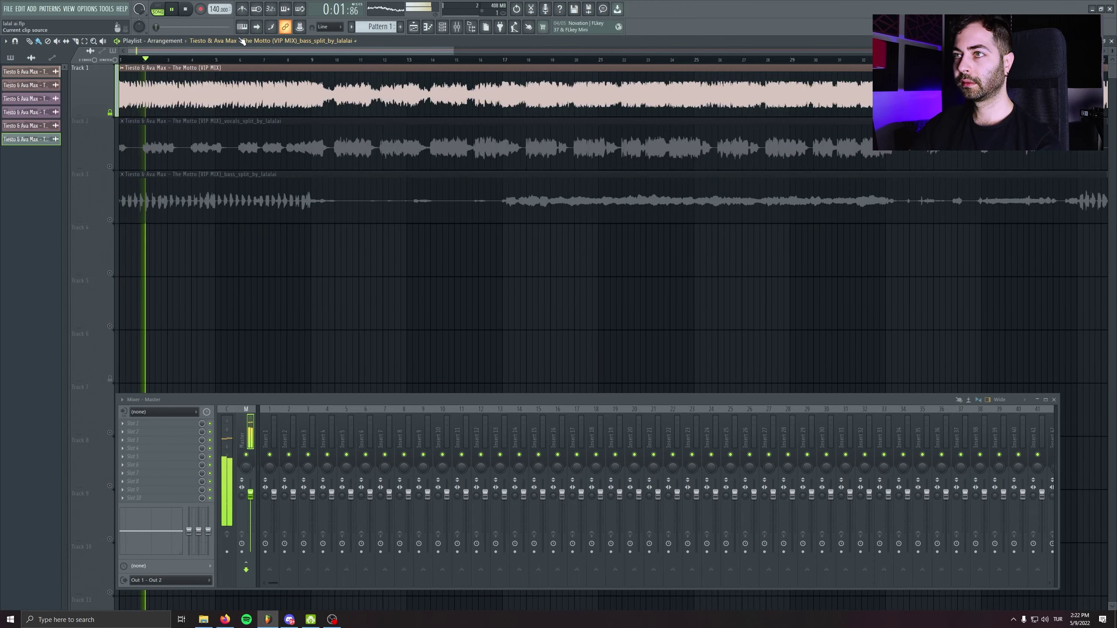
mouse_move(216, 9)
mouse_down()
mouse_move(215, 0)
mouse_move(215, 9)
mouse_up()
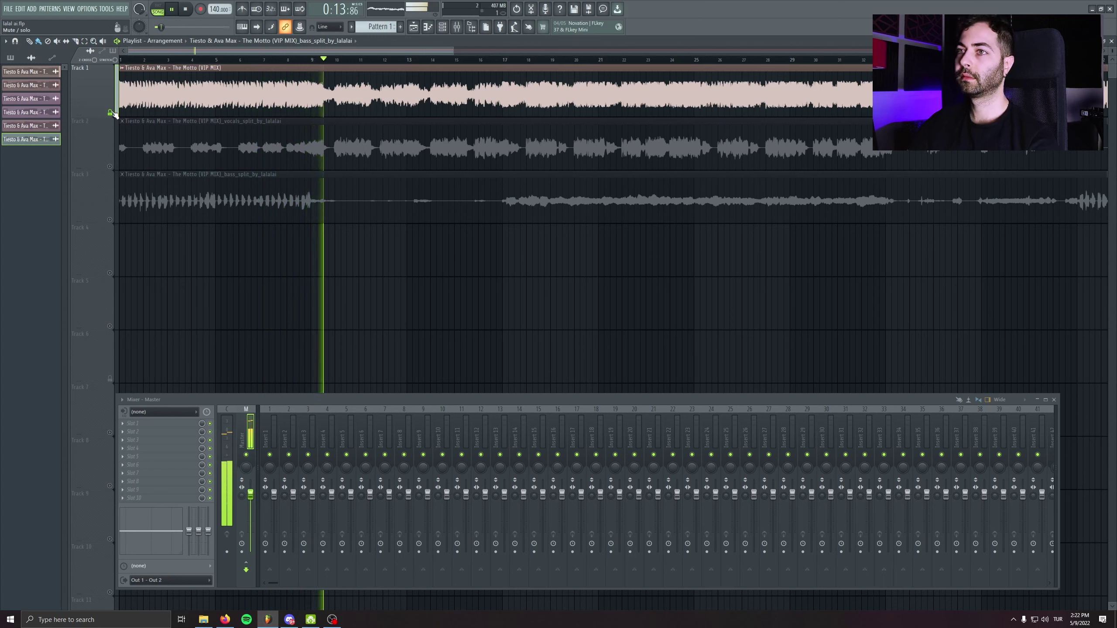
key(space)
key(space)
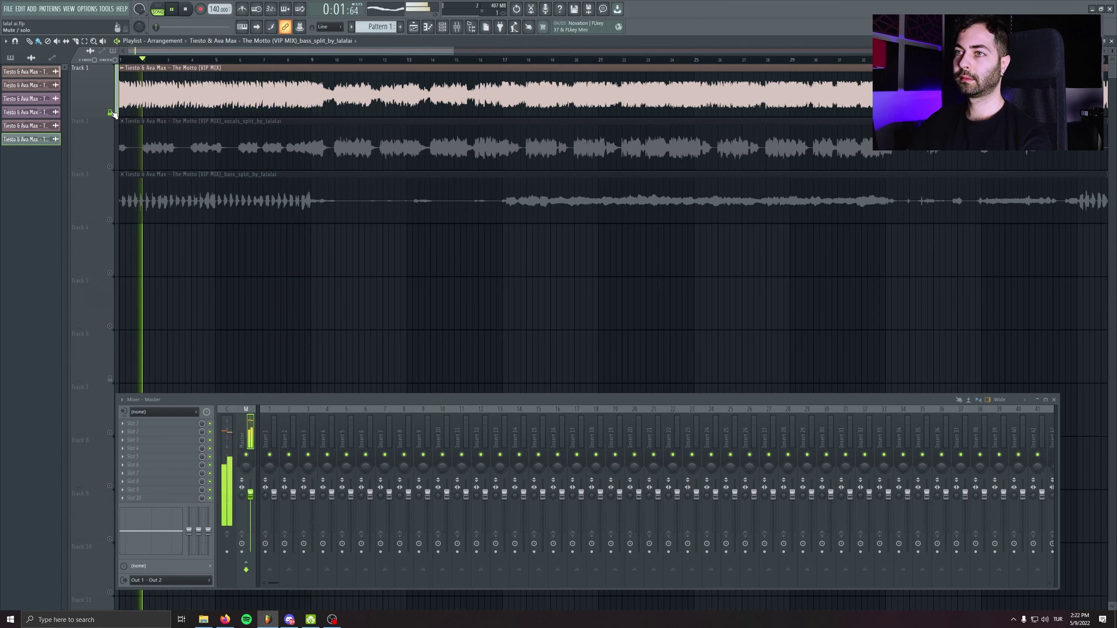
Solo the vocals on Track 2, save the project during playback, and stop the song
right_click(110, 167)
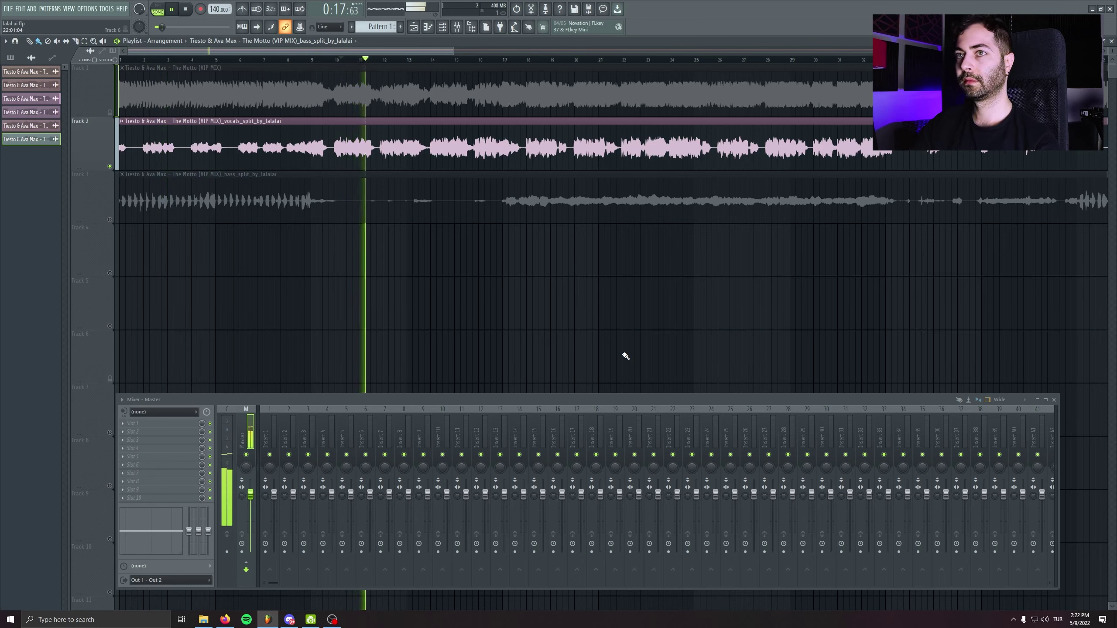
key(ctrl+s)
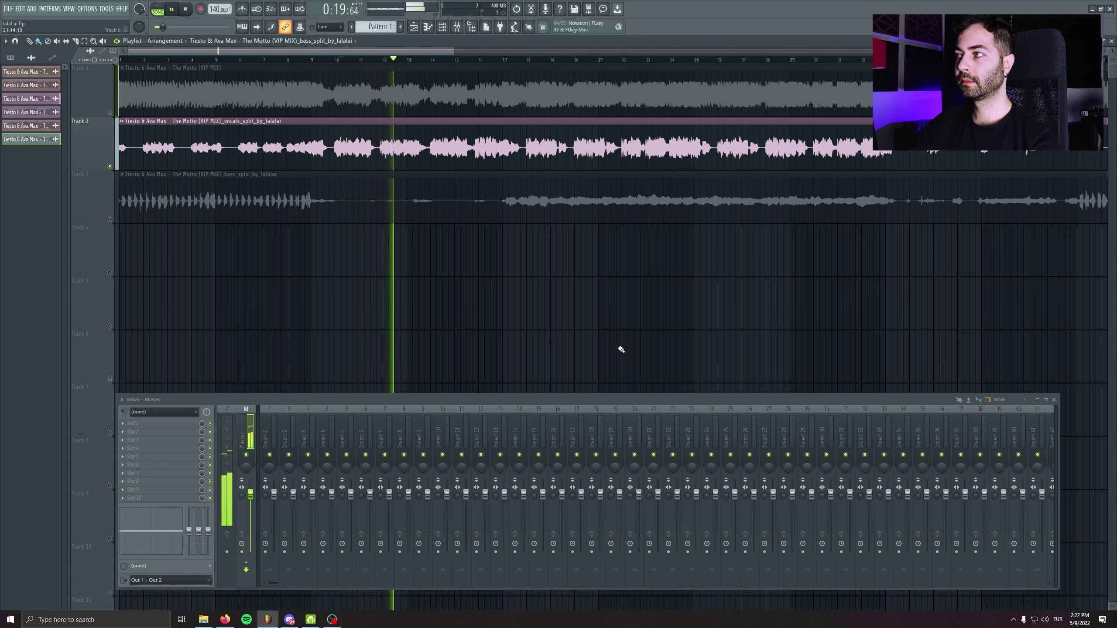
key(space)
Add a time marker named Break, unsolo the vocals, and start playback of all tracks
click(313, 61)
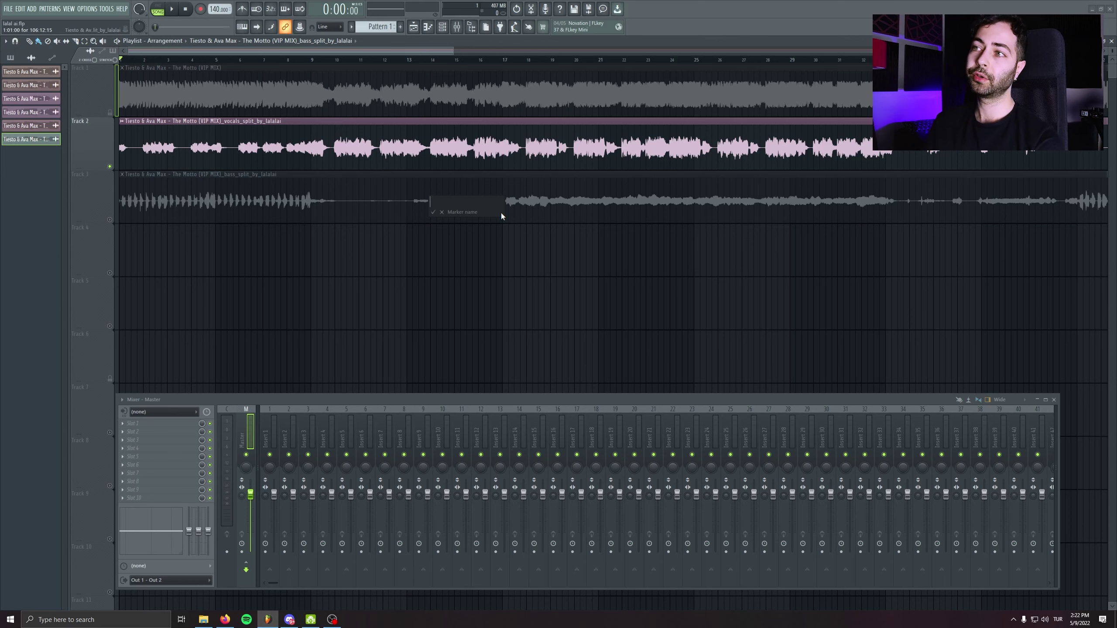
text(Bra)
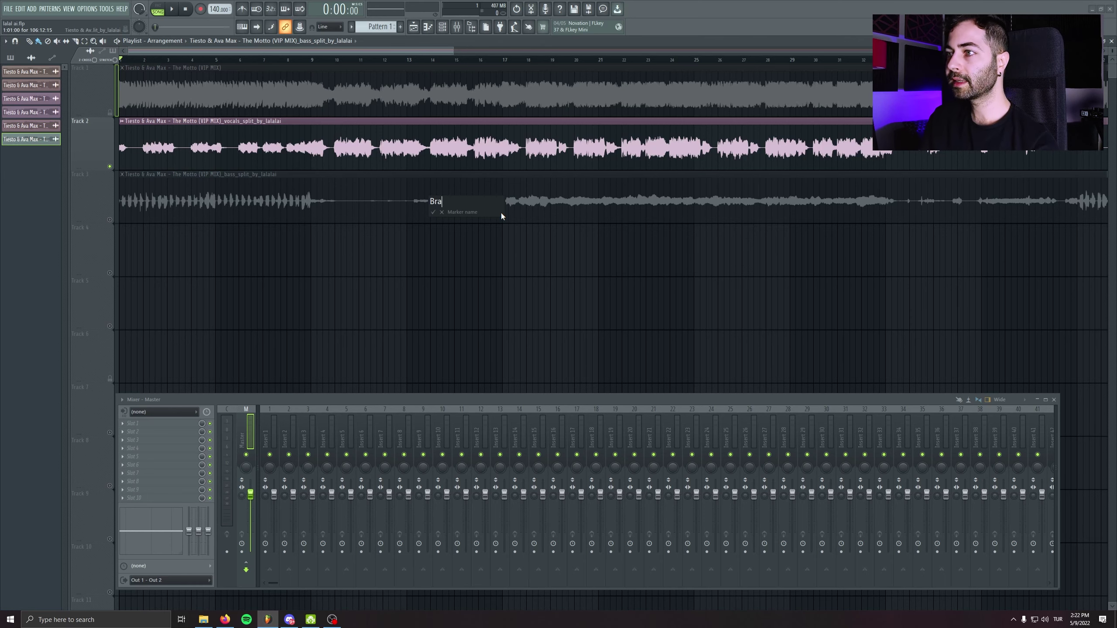
text(ek)
key(Return)
key(space)
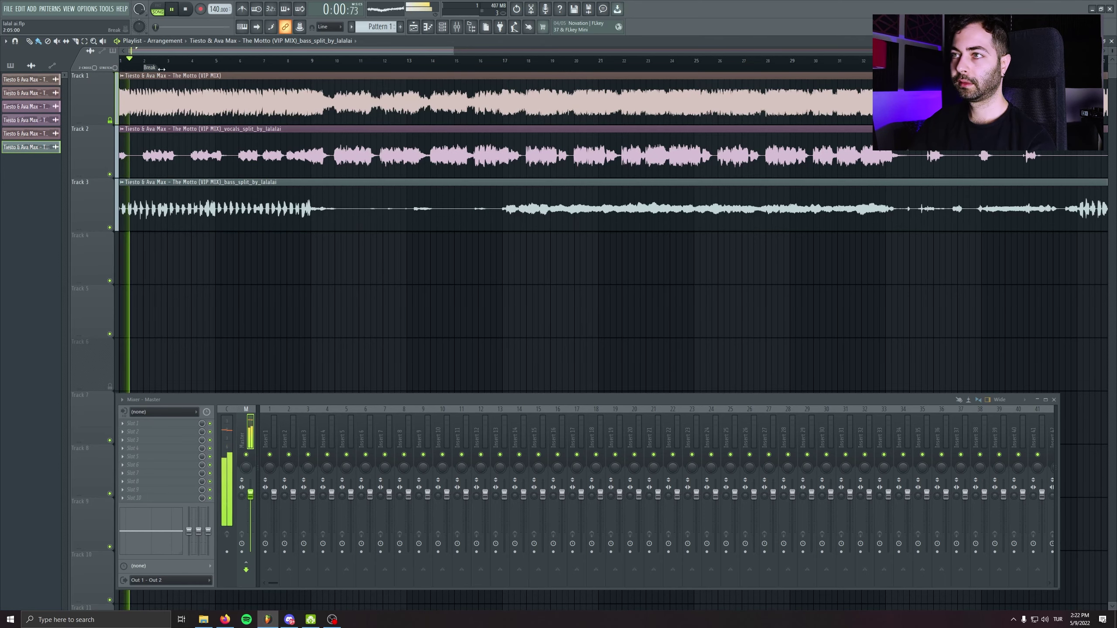
Move the Break marker to bar 9 and play the song from just before it
click(306, 59)
click(263, 61)
drag(346, 67, 310, 67)
click(492, 316)
right_click(492, 317)
click(302, 62)
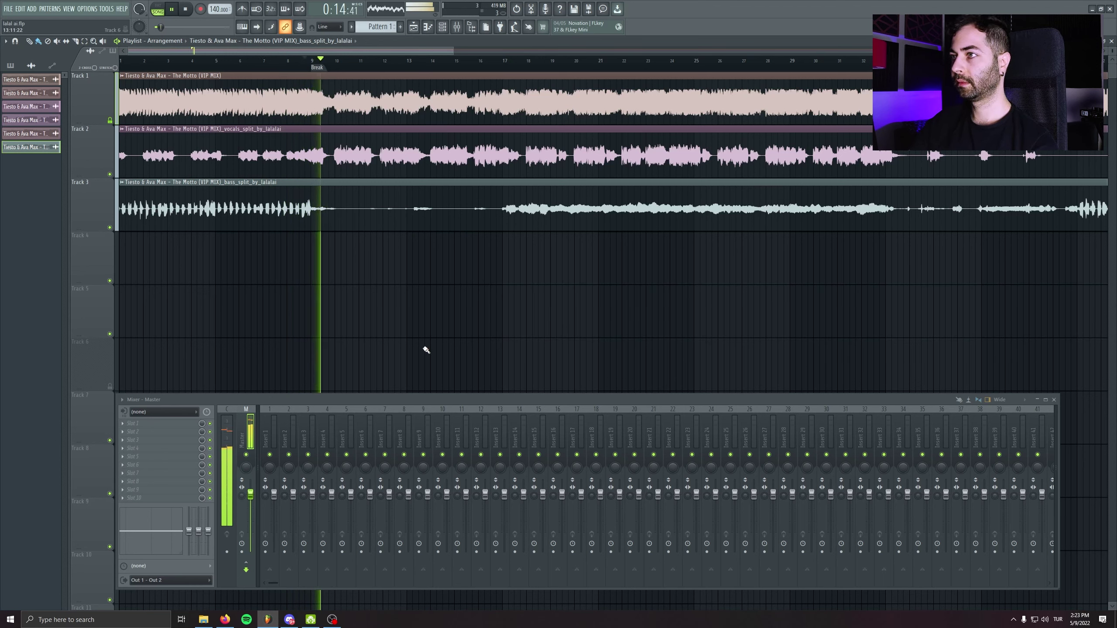
Stop playback and add a time marker named Intro at the playlist start
key(space)
key(alt+t)
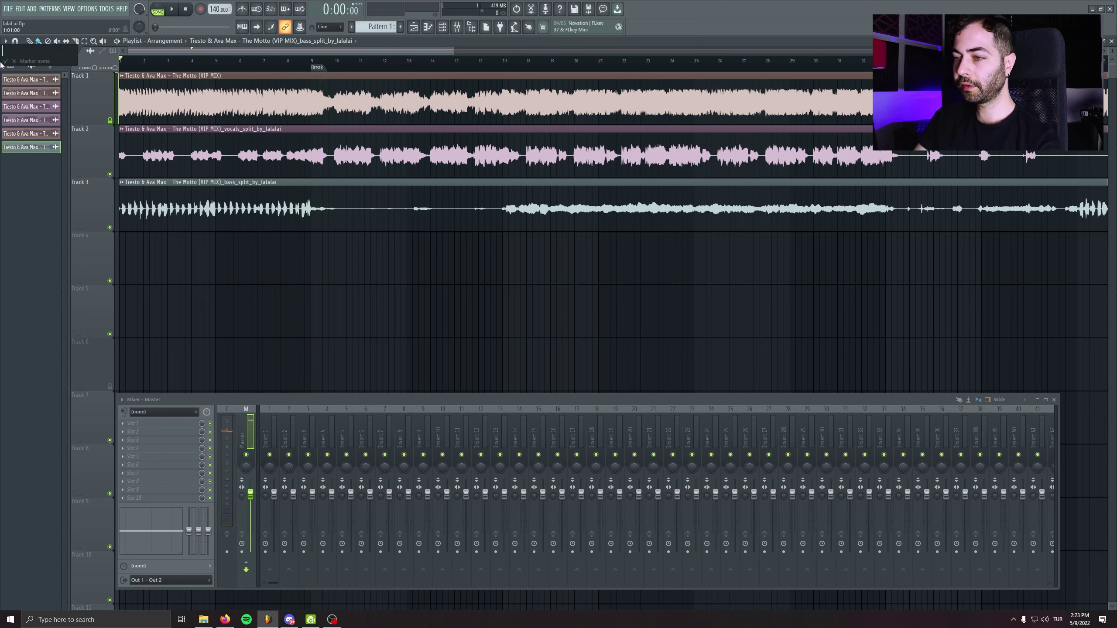
text(Intro)
key(Return)
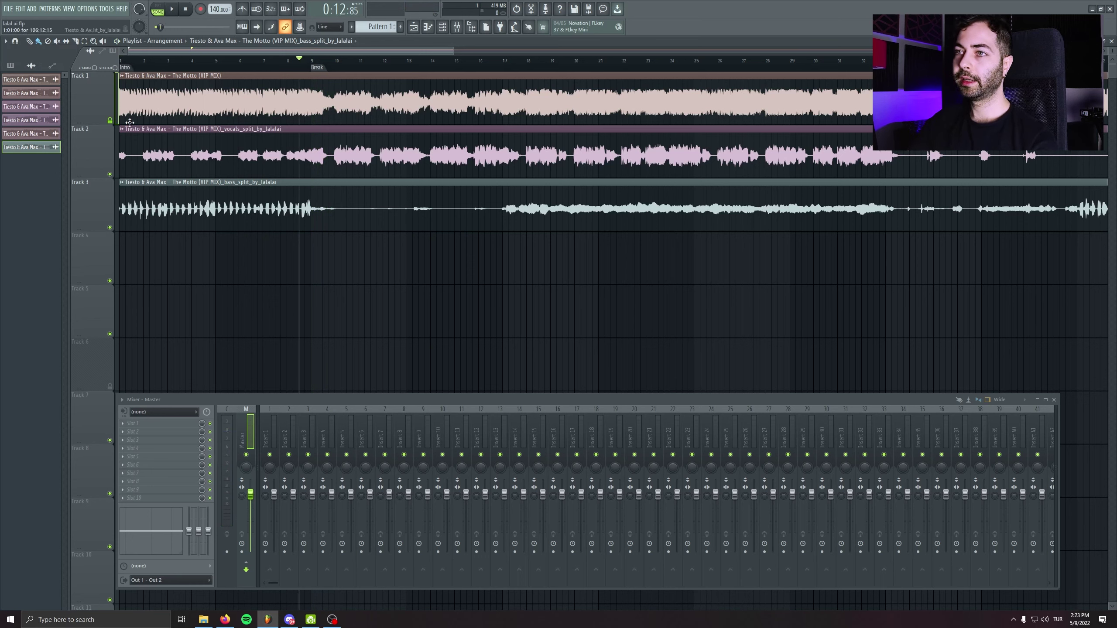
Mute the original song on Track 1 and play the vocals and bass up to bar 17
click(115, 120)
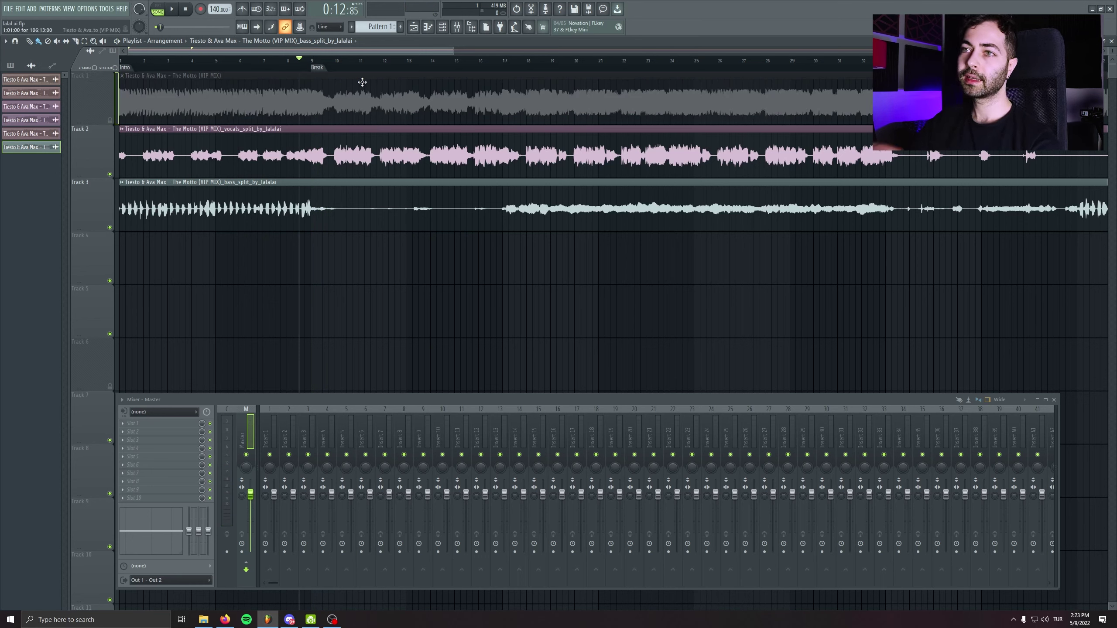
key(space)
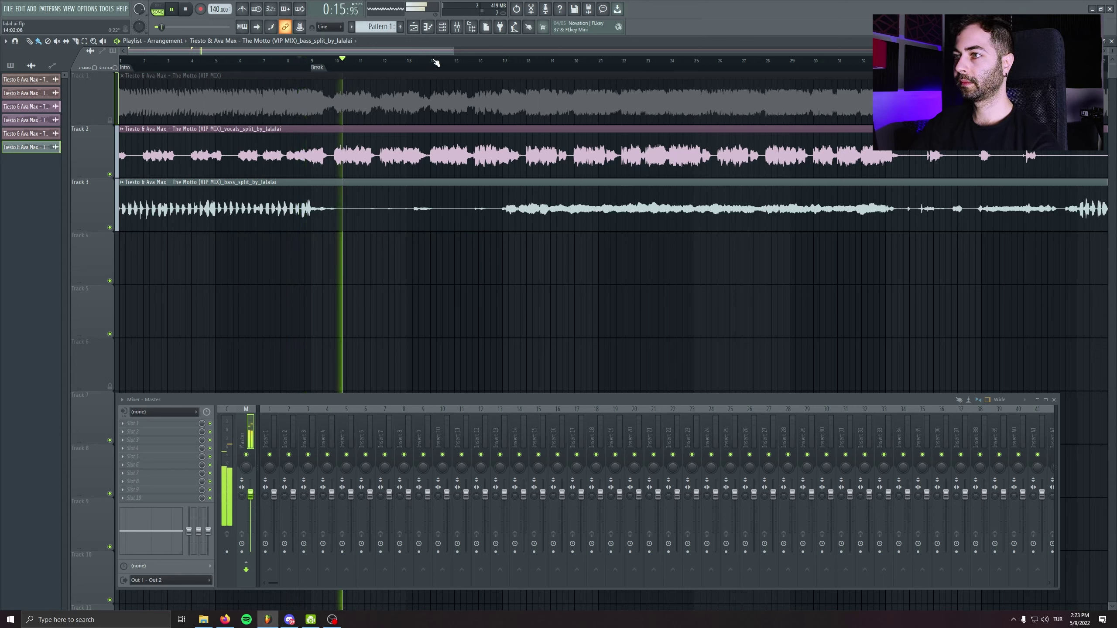
click(479, 59)
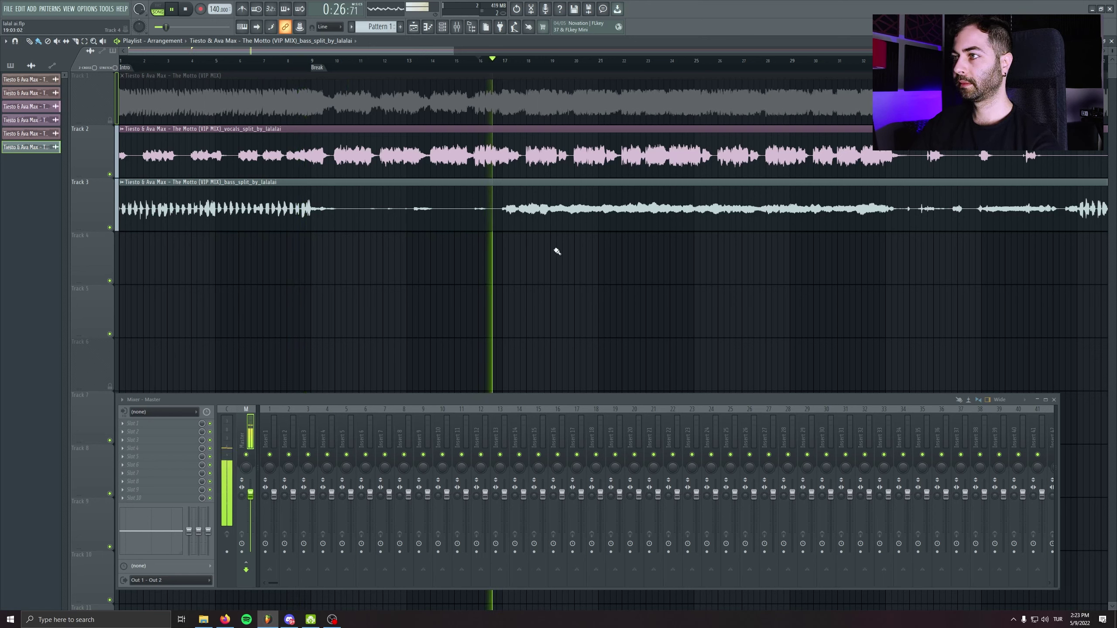
drag(556, 258, 408, 271)
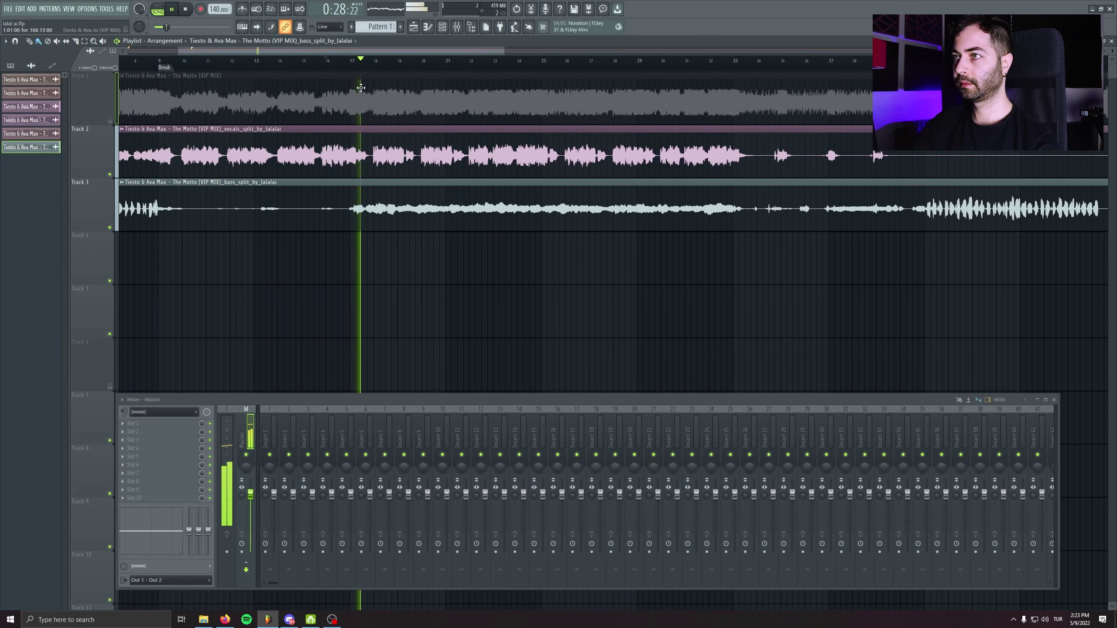
Add a time marker named Hook at bar 17 and resume playback
key(space)
click(352, 65)
key(alt+t)
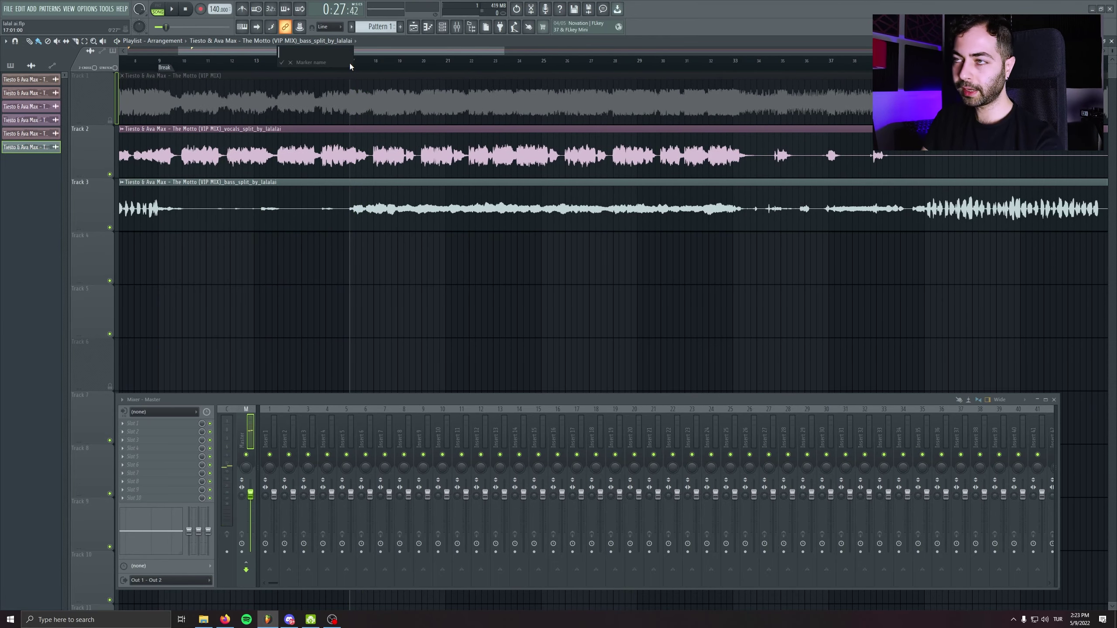
text(Break)
key(Return)
key(space)
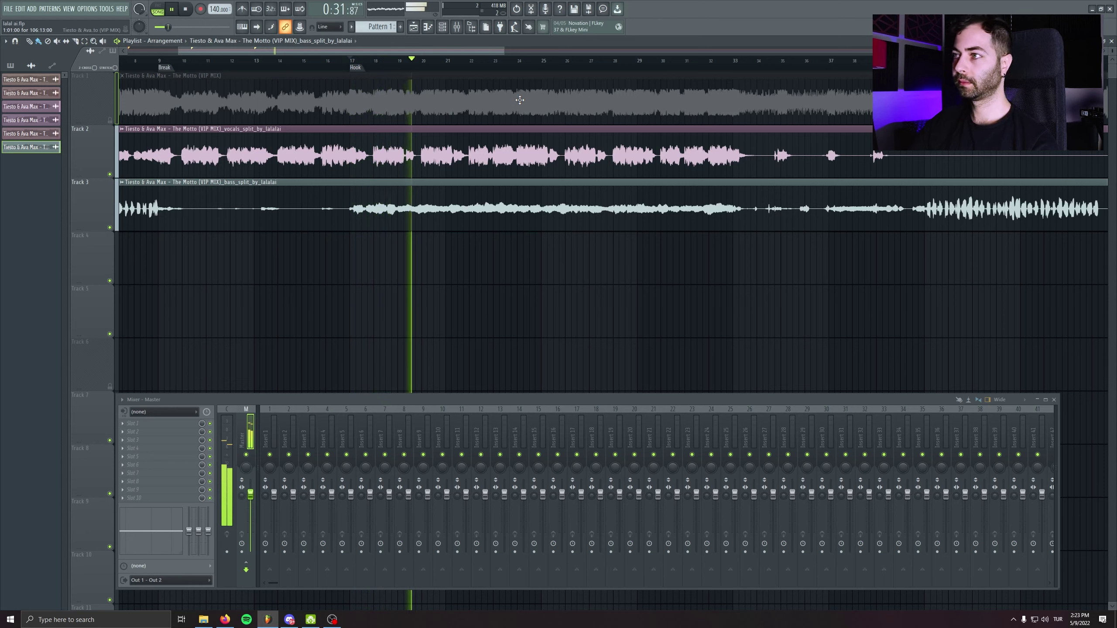
Solo the original song on Track 1, audition the change near bar 25, and stop playback there
click(520, 65)
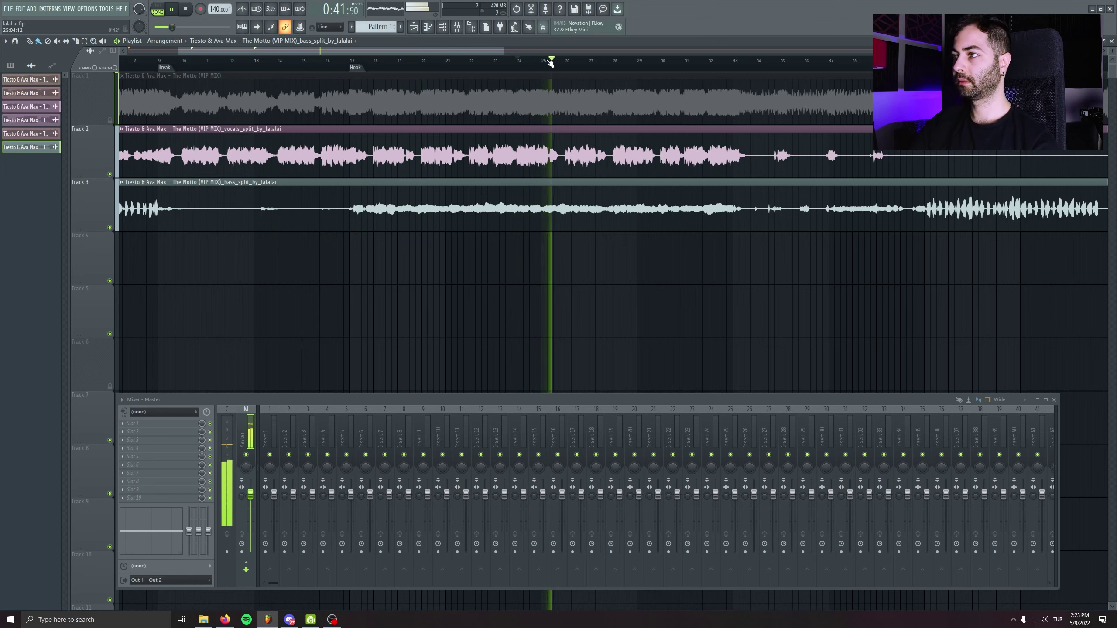
right_click(110, 120)
scroll(660, 242, right, 3)
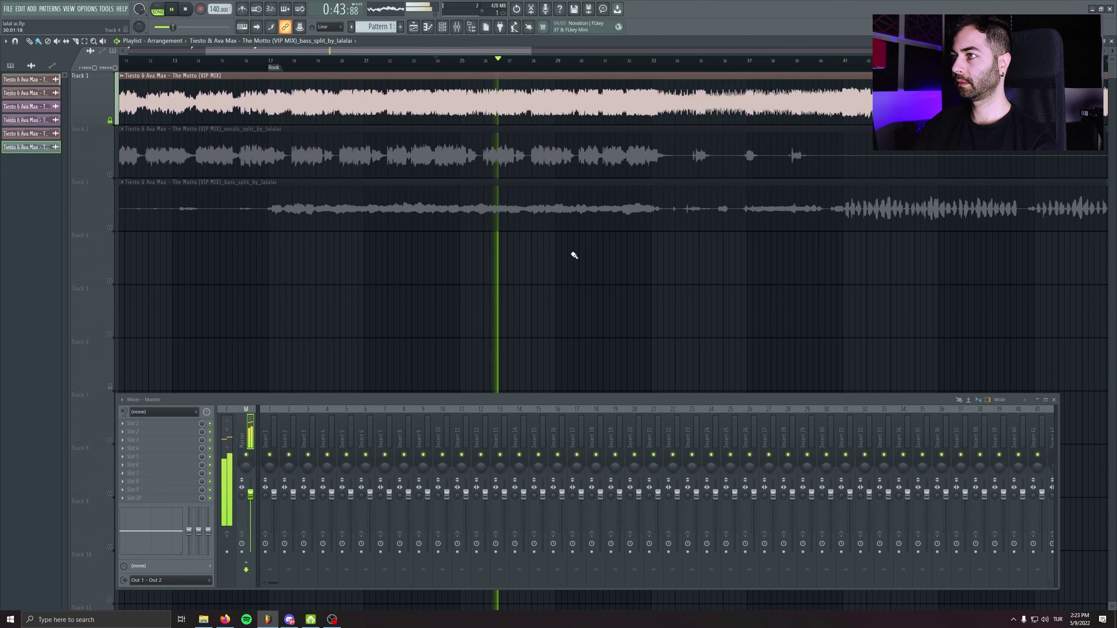
click(455, 66)
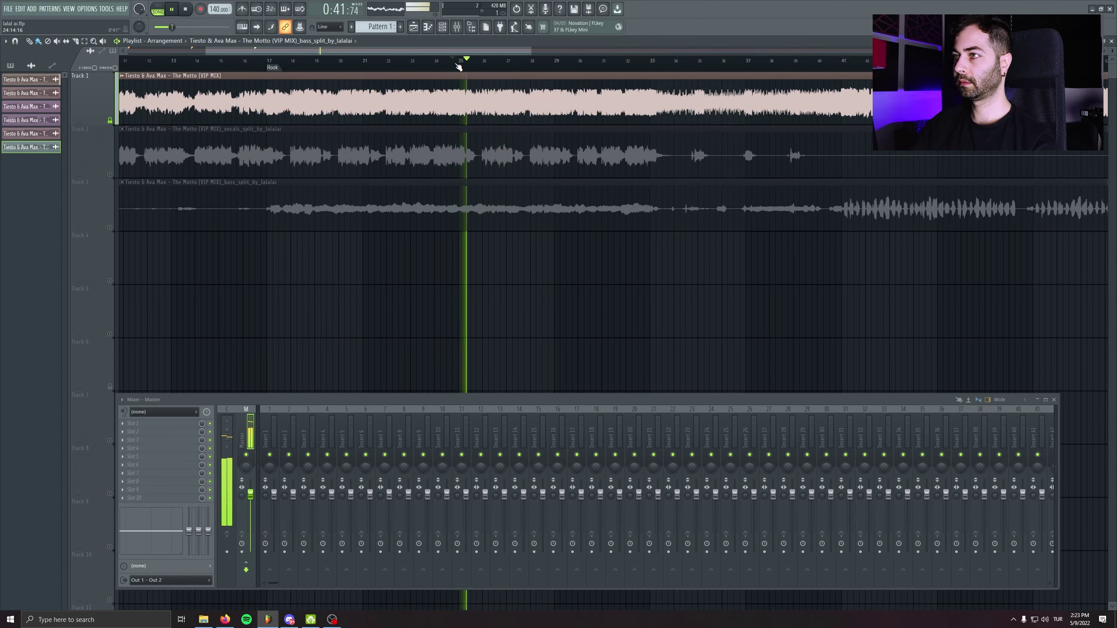
key(space)
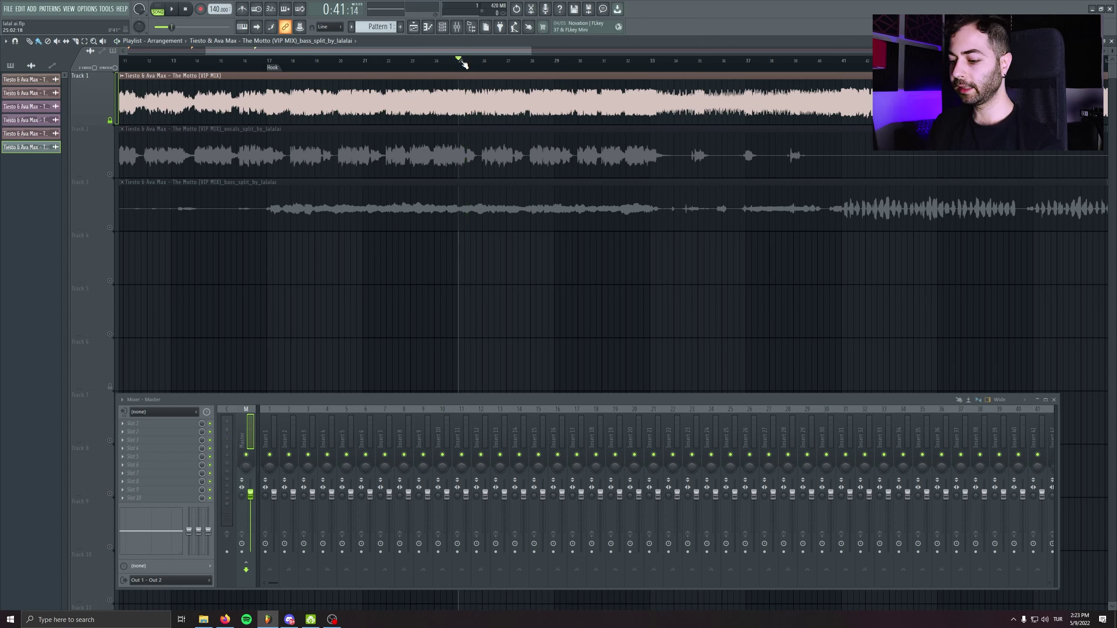
Add a time marker named Build at bar 25 and resume playback
key(alt+t)
text(Build)
key(Return)
key(space)
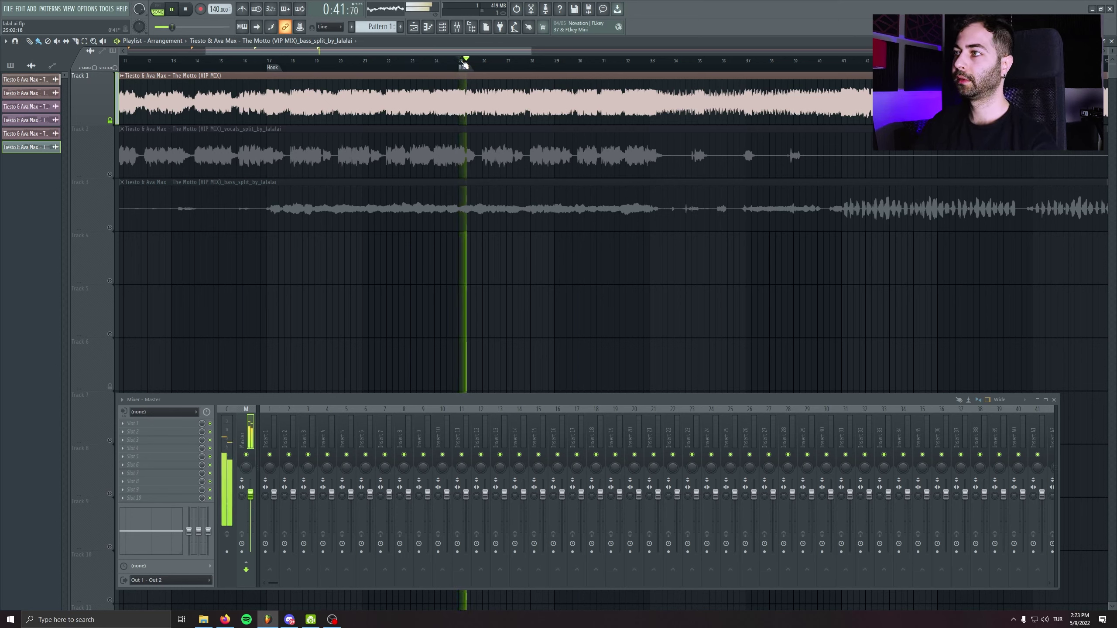
Skip through the original song from about bar 27 to find the section change at bar 33, and stop playback
click(518, 65)
click(544, 66)
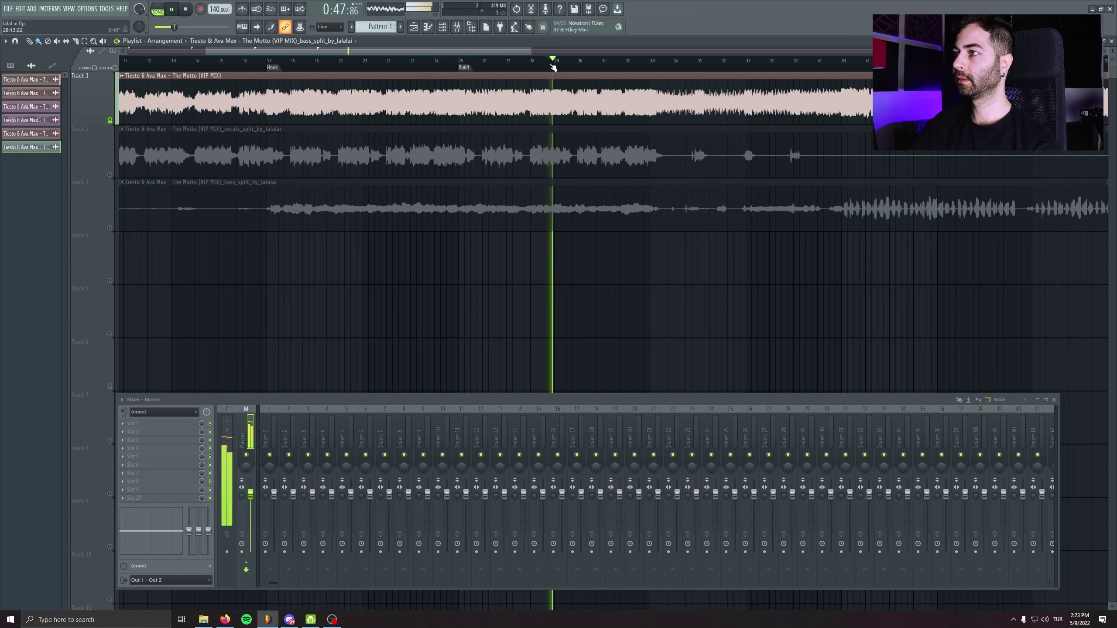
click(594, 66)
click(637, 66)
drag(737, 209, 568, 212)
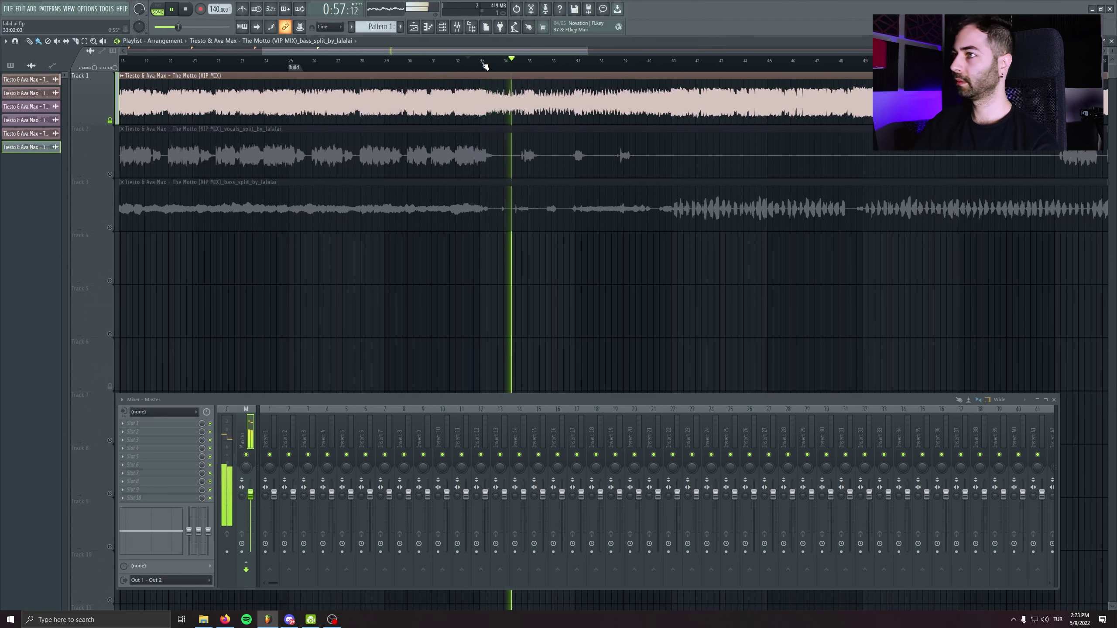
key(space)
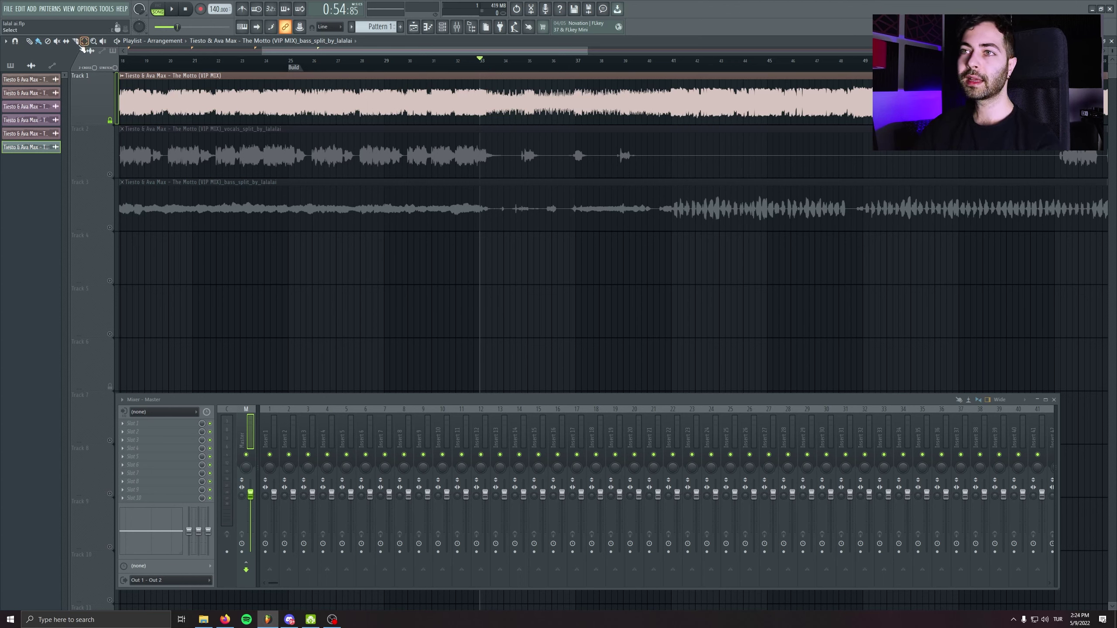
Slice the original, vocals and bass clips on all three tracks at bars 33 and 41
drag(480, 340, 485, 89)
drag(671, 288, 672, 49)
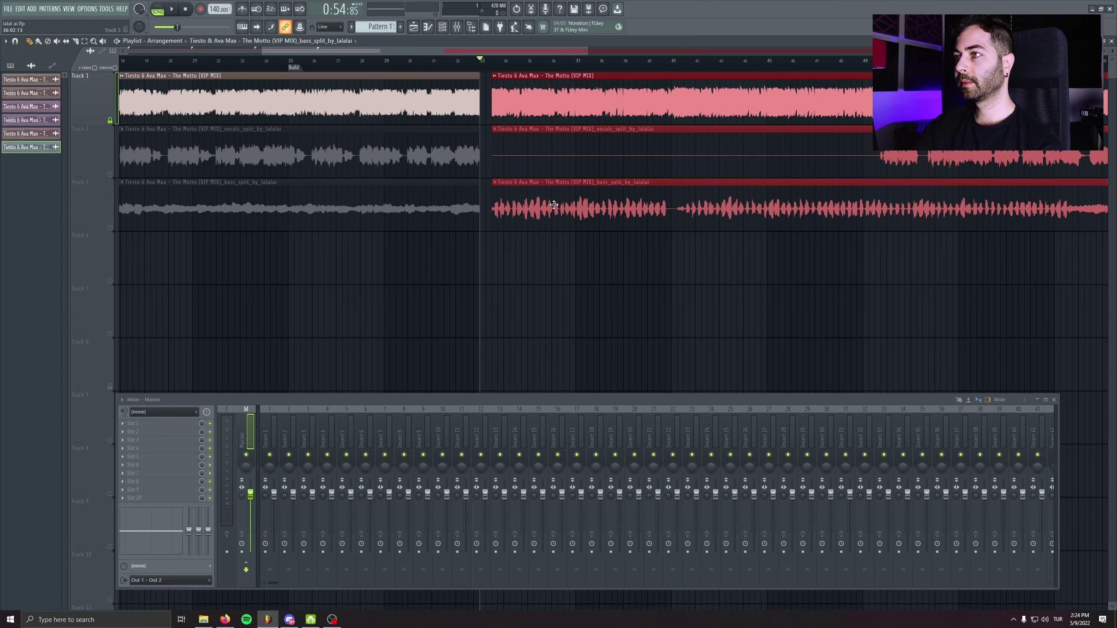
Try removing the section between bars 33 and 41 by closing the gap, play the transition, and undo the removal
drag(514, 103, 502, 103)
click(456, 61)
key(space)
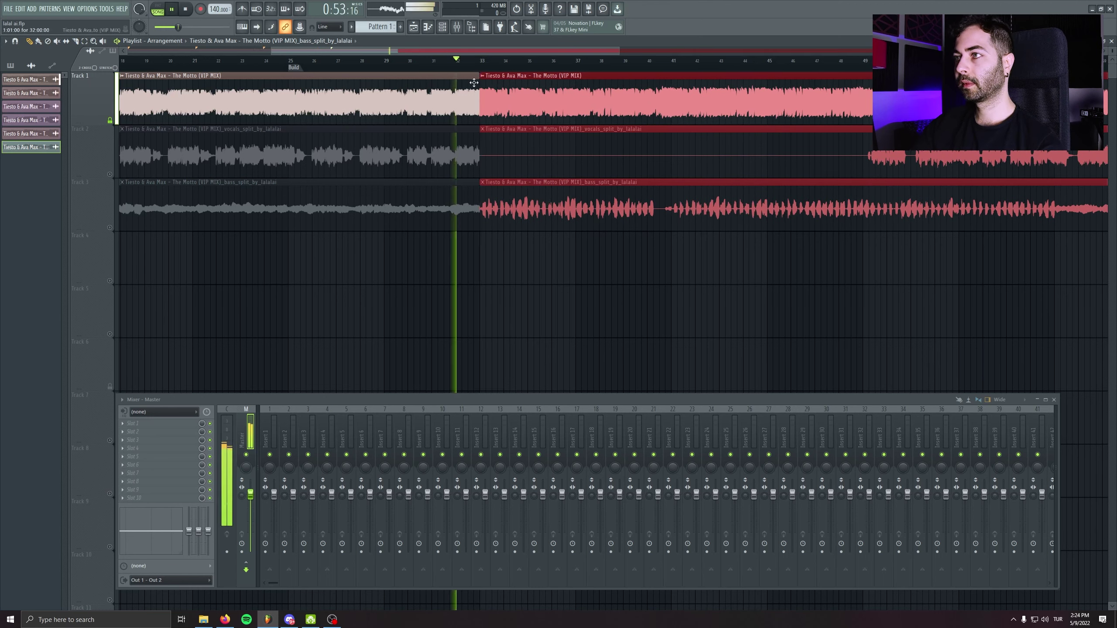
right_click(655, 288)
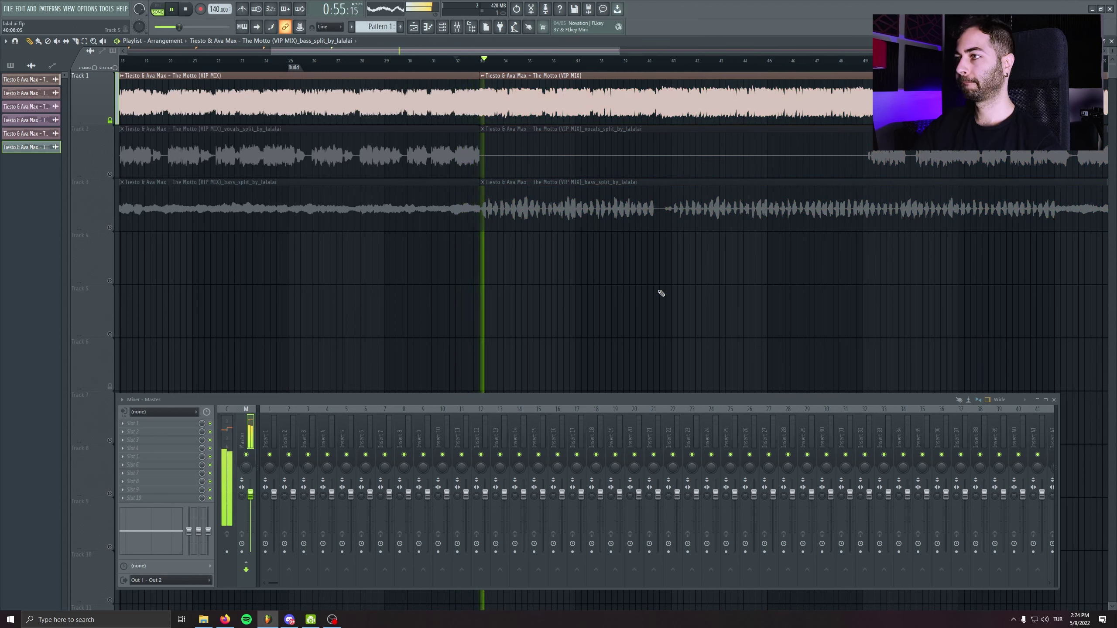
key(space)
key(ctrl+z)
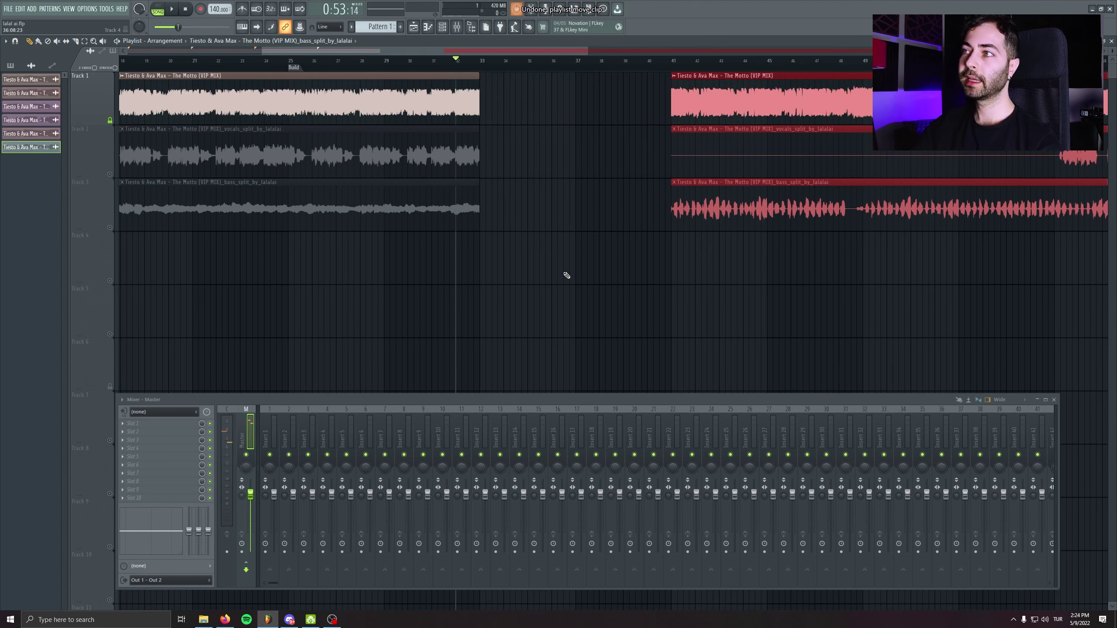
key(ctrl+z)
key(ctrl+z)
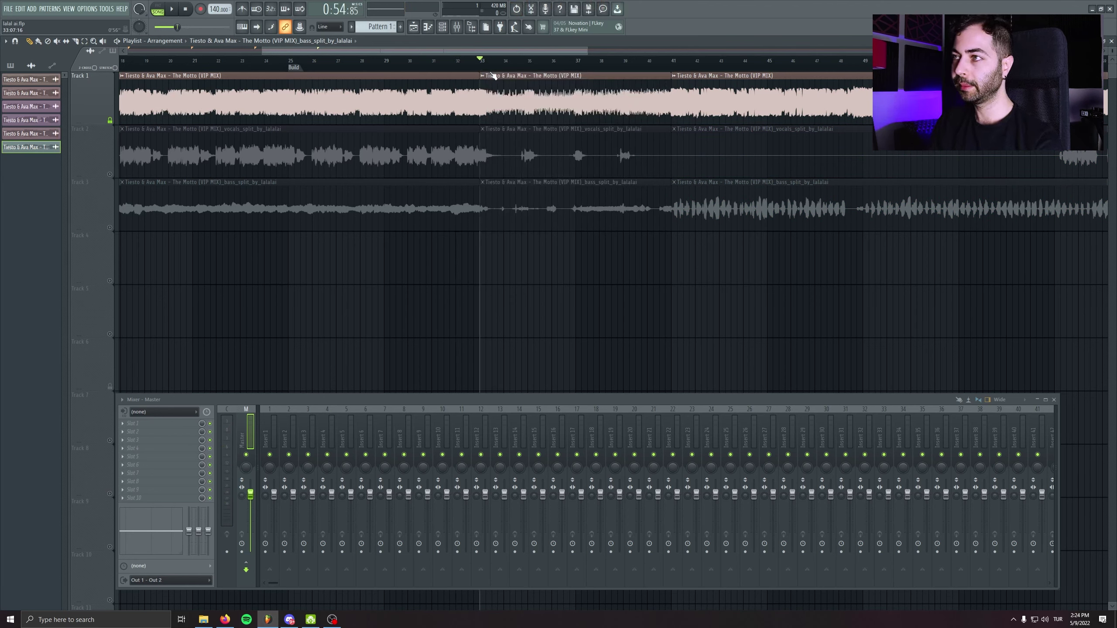
Add a time marker named Real Build at bar 33
key(alt+t)
text(Real )
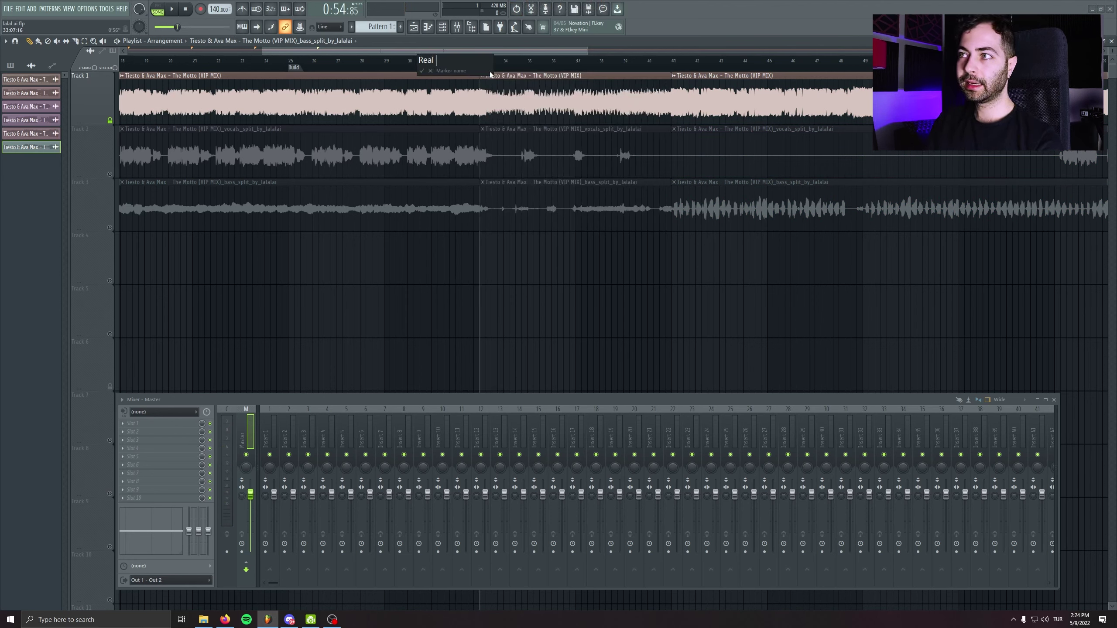
text(Build)
key(Return)
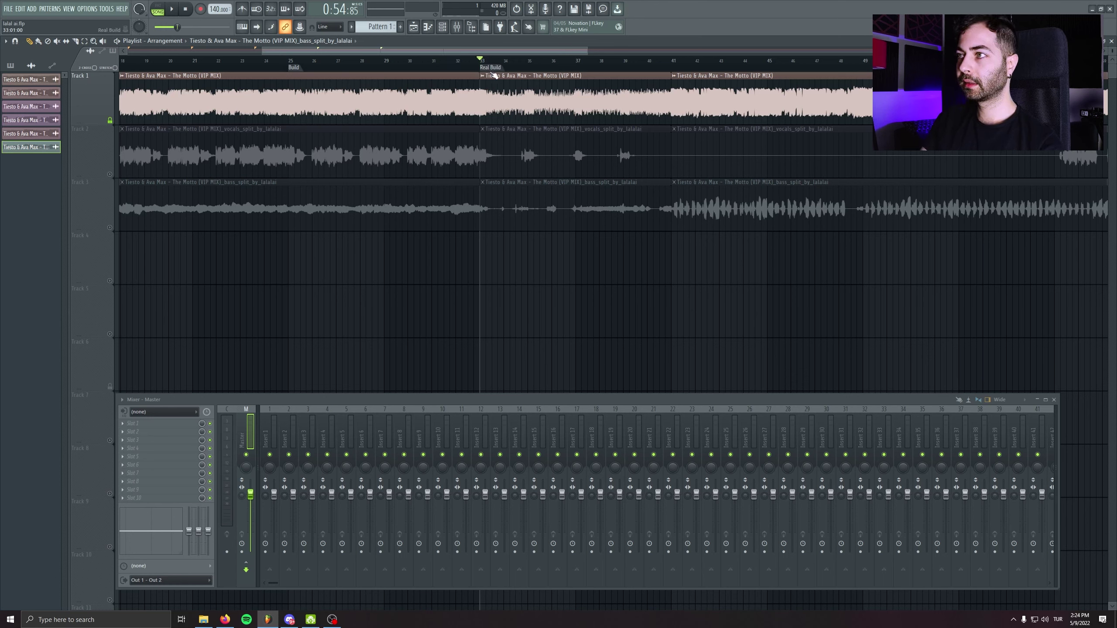
Rename the Build marker at bar 25 as PreBuild
right_click(300, 71)
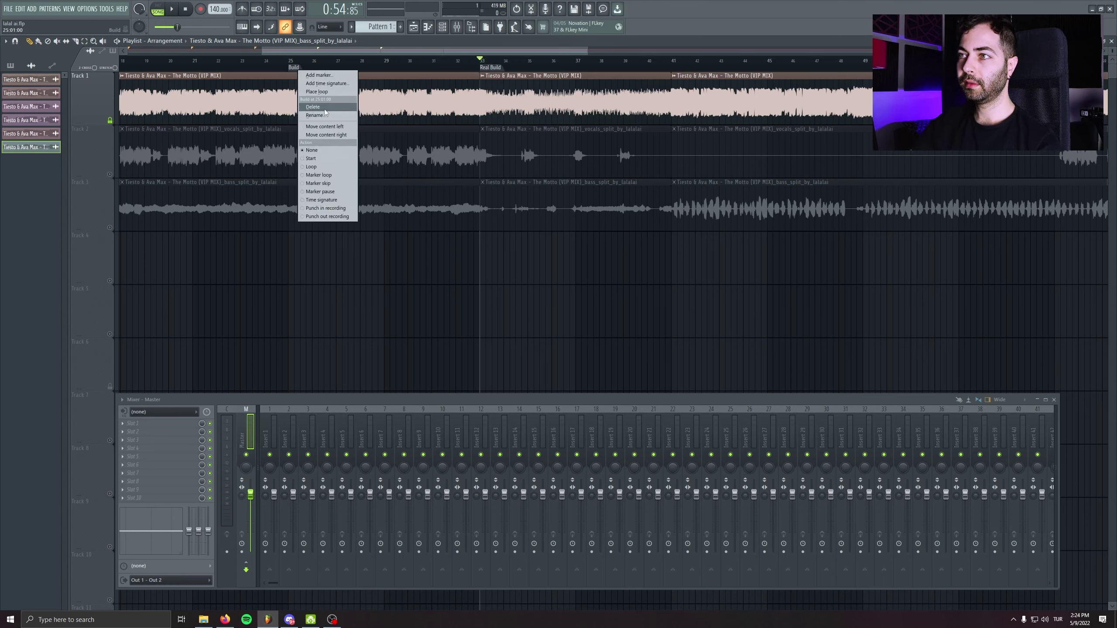
click(314, 114)
text(Prebuild)
key(Return)
Play the original song into bar 41 and add a time marker named Drop there
click(653, 62)
key(space)
drag(628, 222, 348, 226)
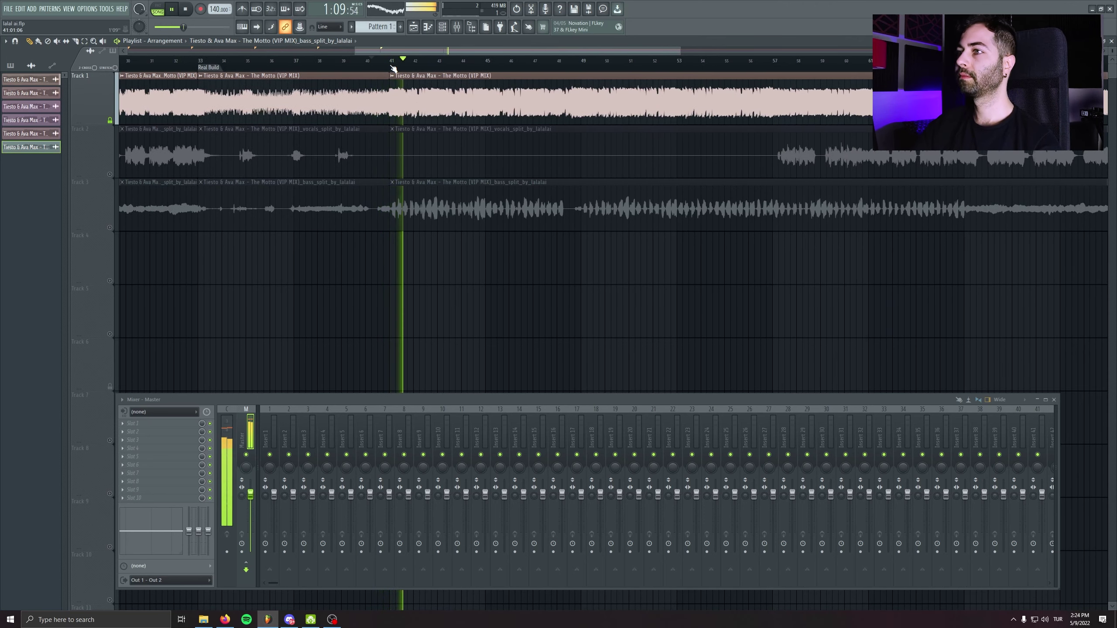
key(space)
click(391, 65)
text(Drop)
key(Return)
Mute the original song on Track 1 and enable only the bass on Track 3
scroll(494, 279, down, 2)
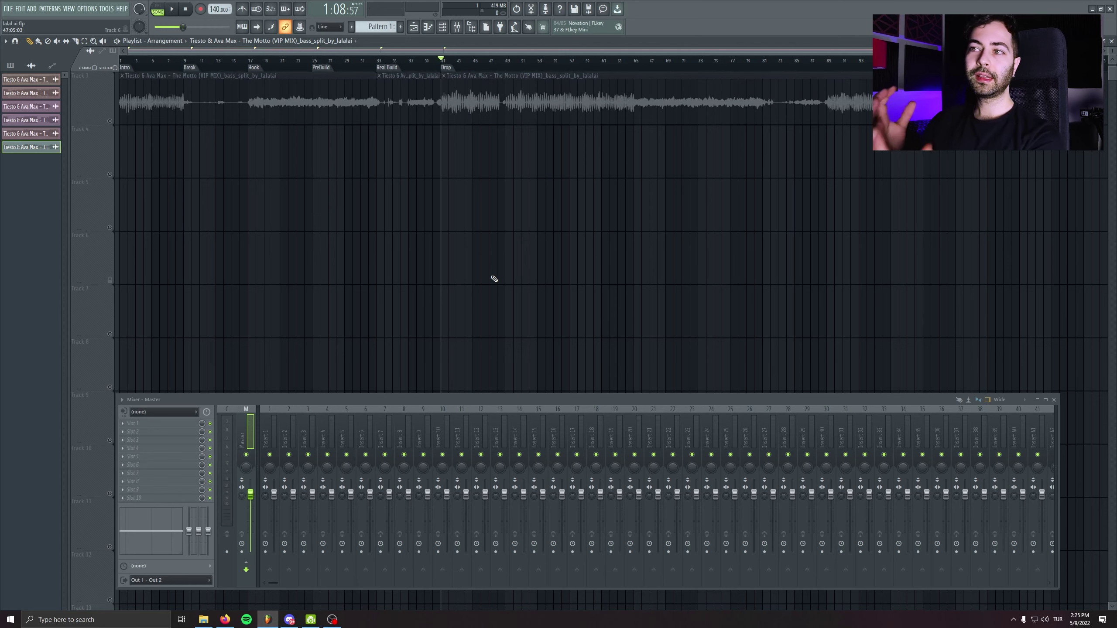
scroll(498, 278, up, 3)
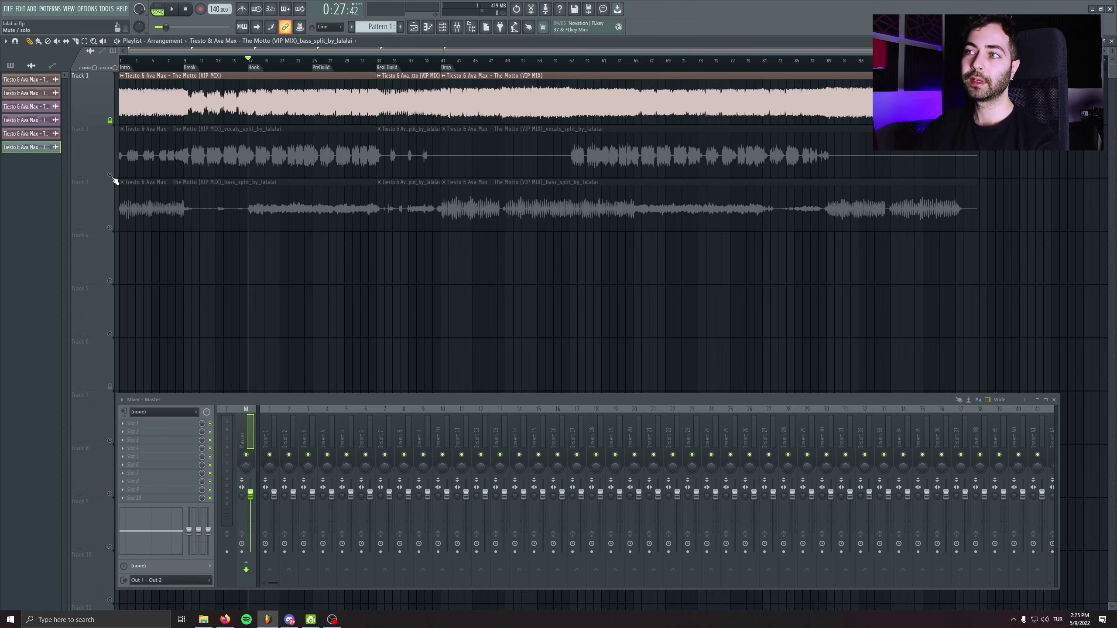
scroll(554, 170, up, 3)
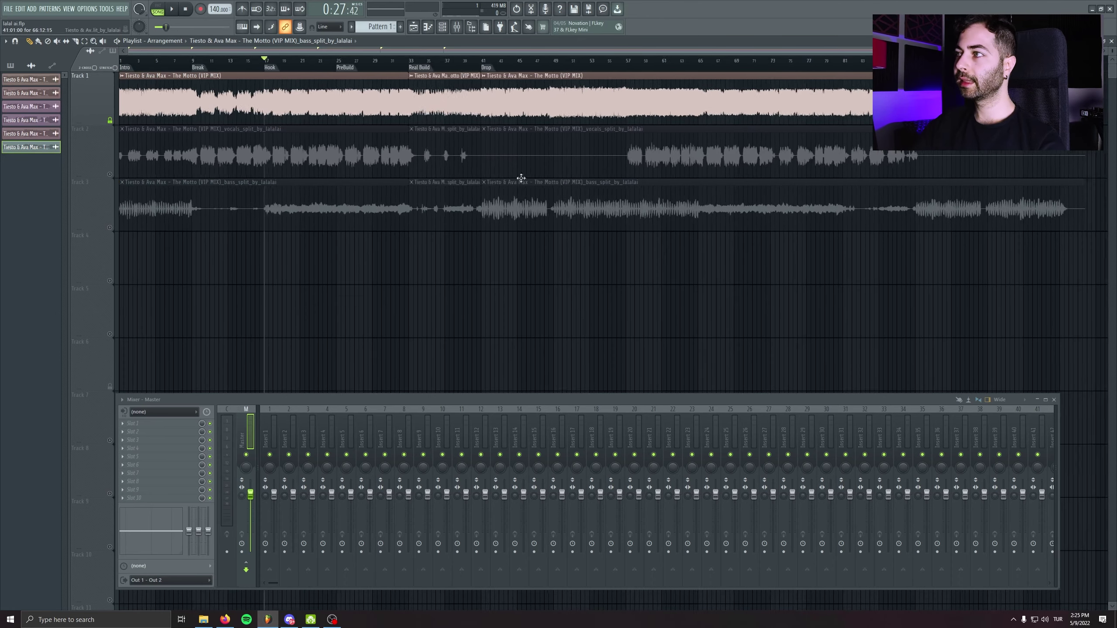
click(110, 120)
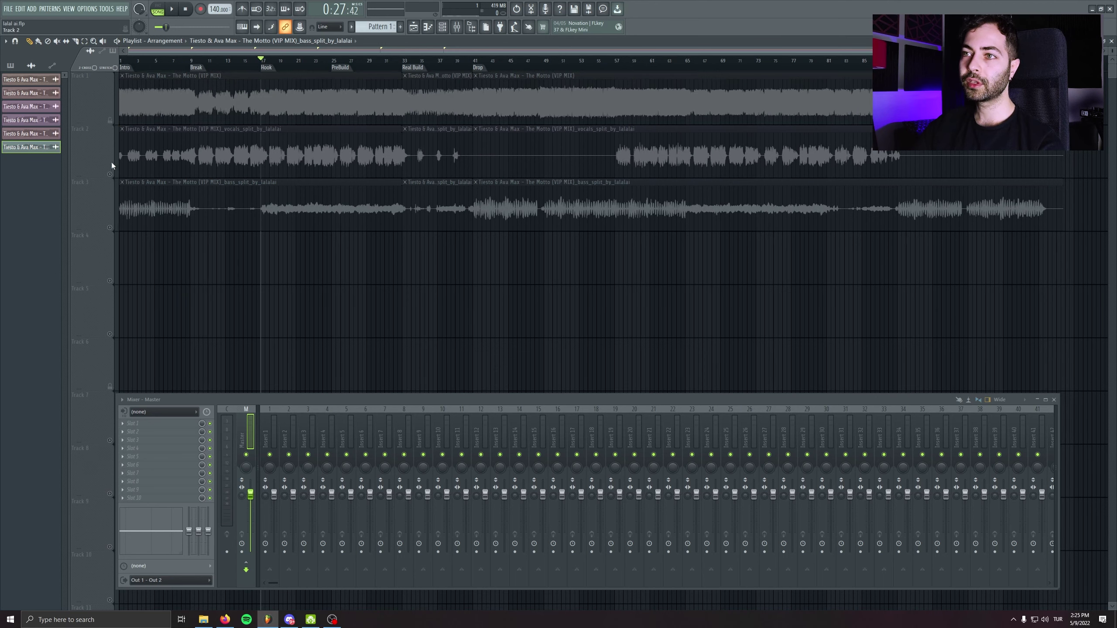
click(110, 227)
Route the bass clip to mixer track 1 named bass, load GTune in its first effect slot, and close the clip settings
double_click(284, 199)
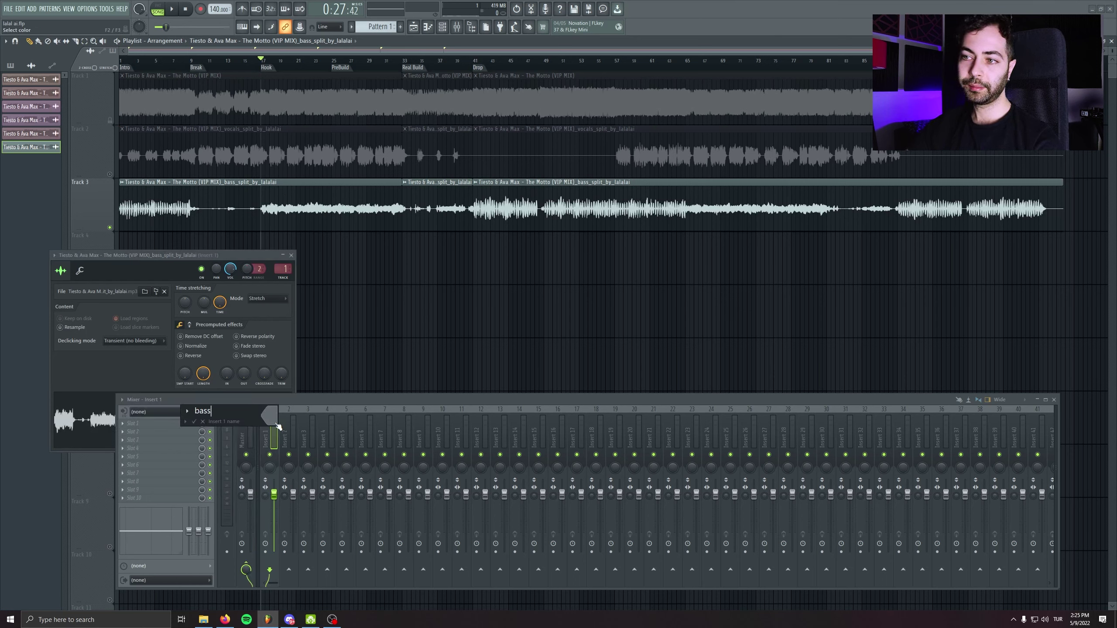
key(Return)
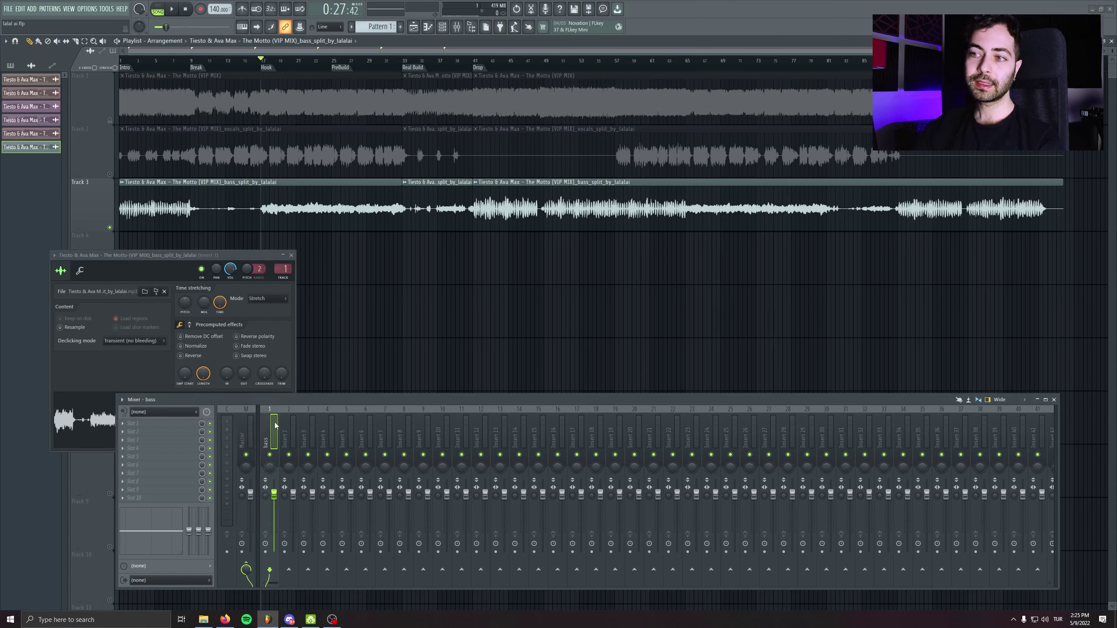
click(165, 426)
click(247, 358)
drag(105, 91, 466, 179)
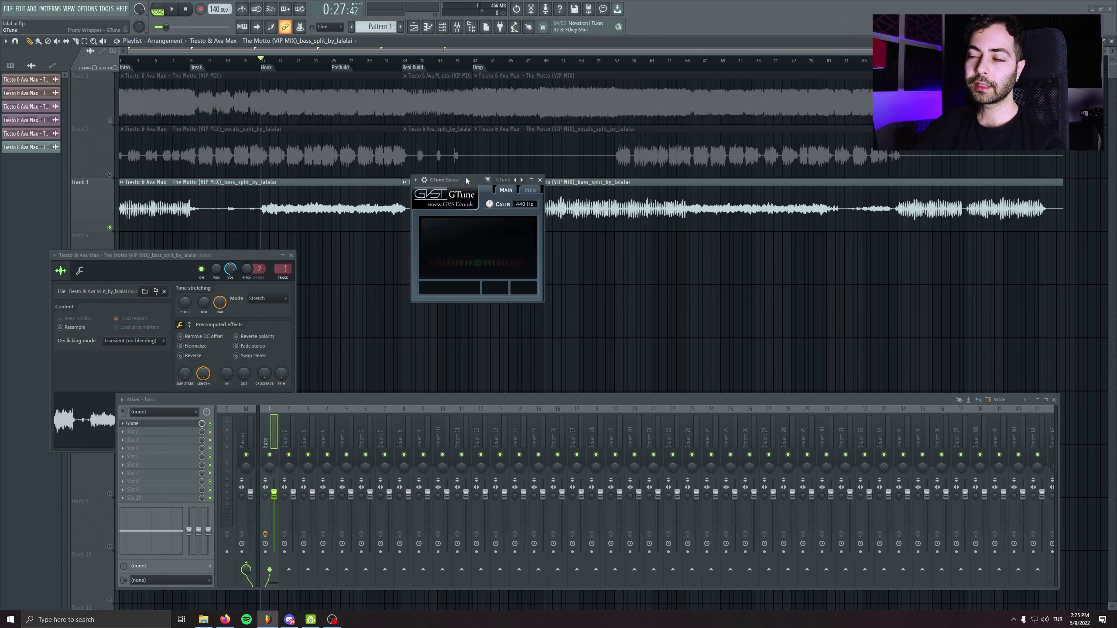
click(291, 255)
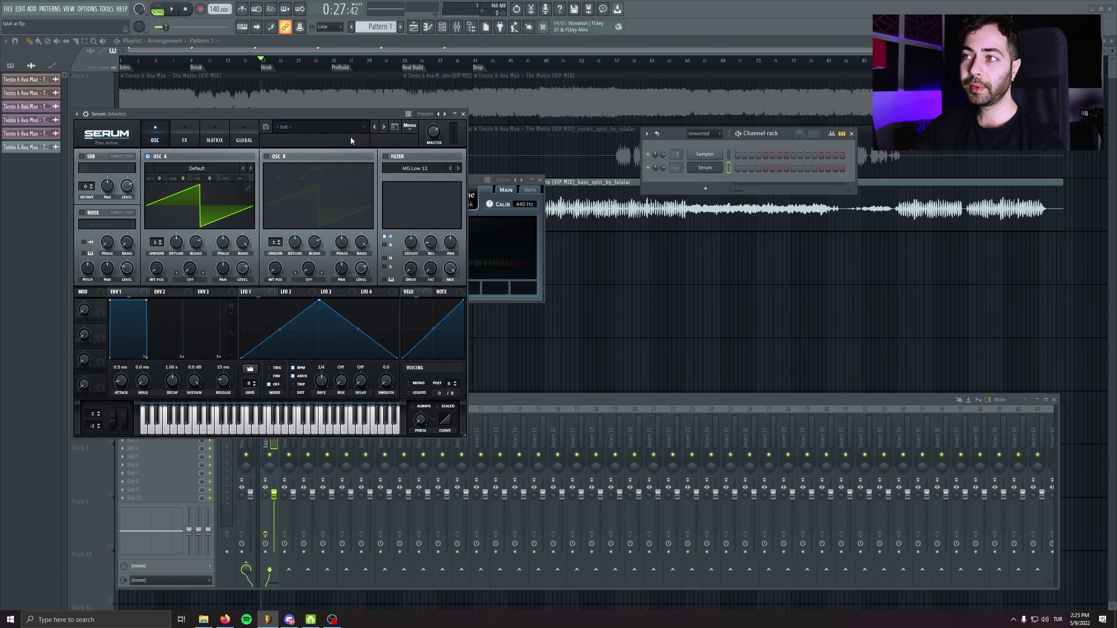
Add a Serum instrument, choose its Reese 04 preset, and close the plugin window
click(351, 138)
click(243, 27)
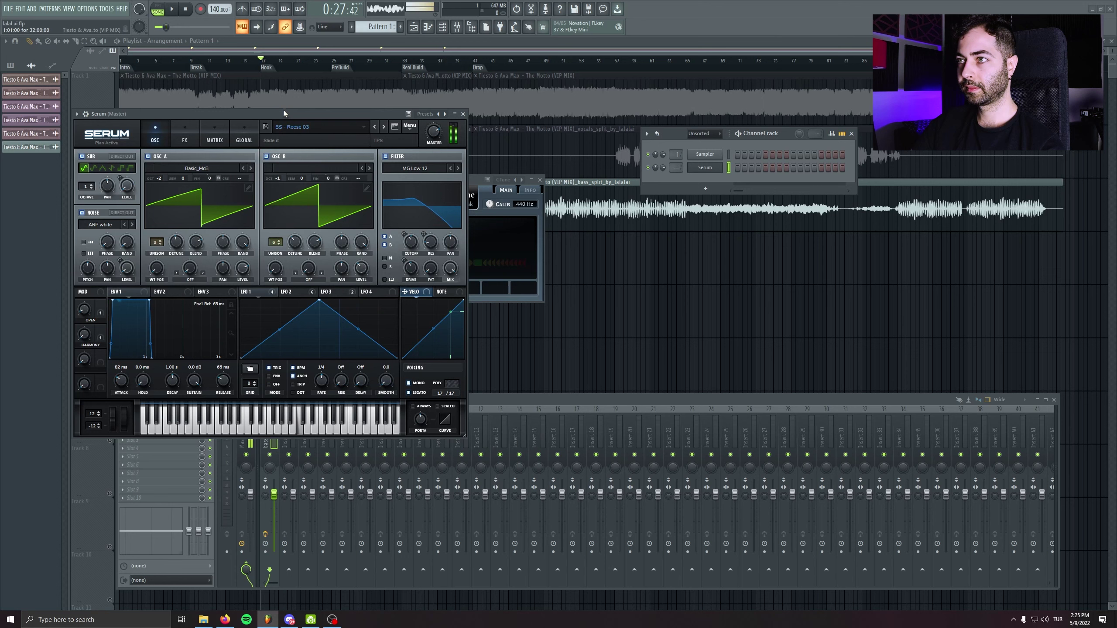
click(385, 126)
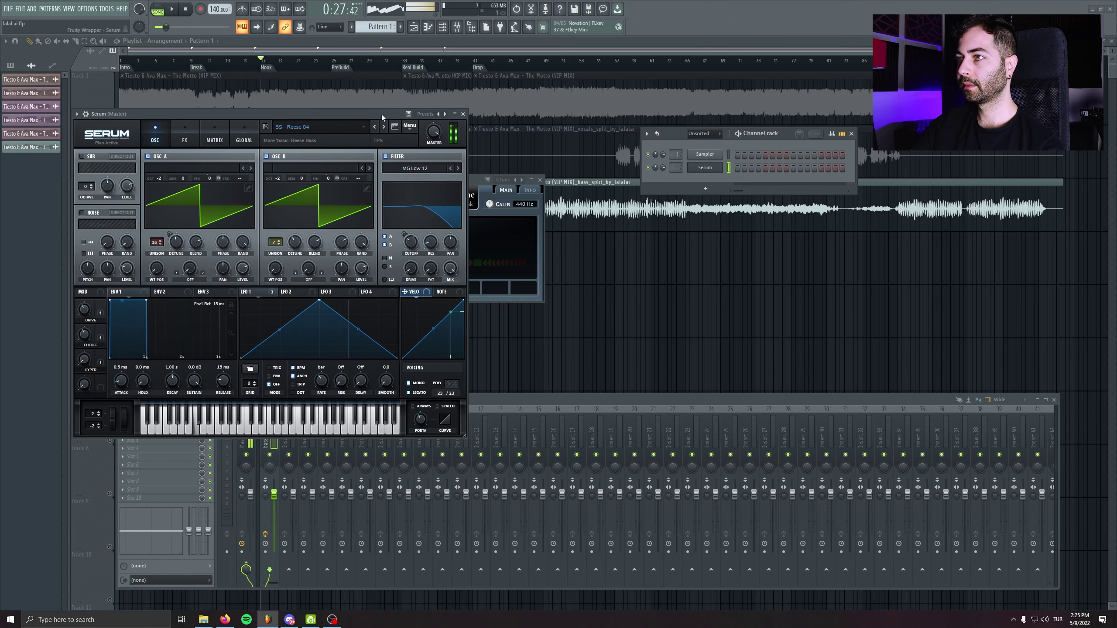
click(463, 115)
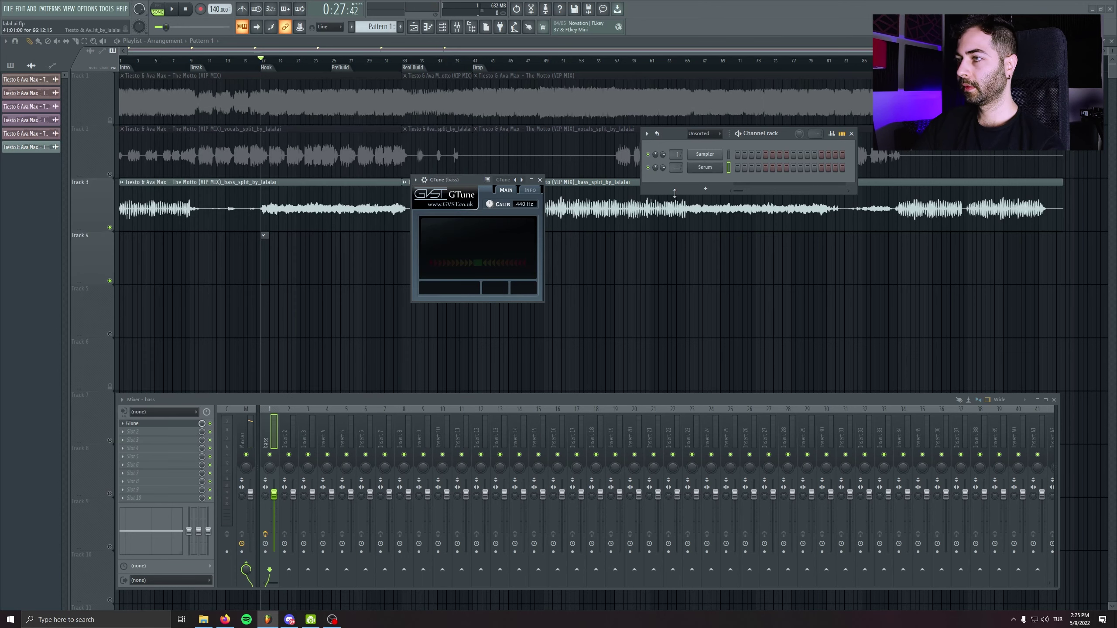
Reopen GTune from the bass mixer track and move it clear of the waveform after the Hook marker
click(541, 180)
click(169, 425)
drag(455, 184, 136, 144)
scroll(293, 200, up, 4)
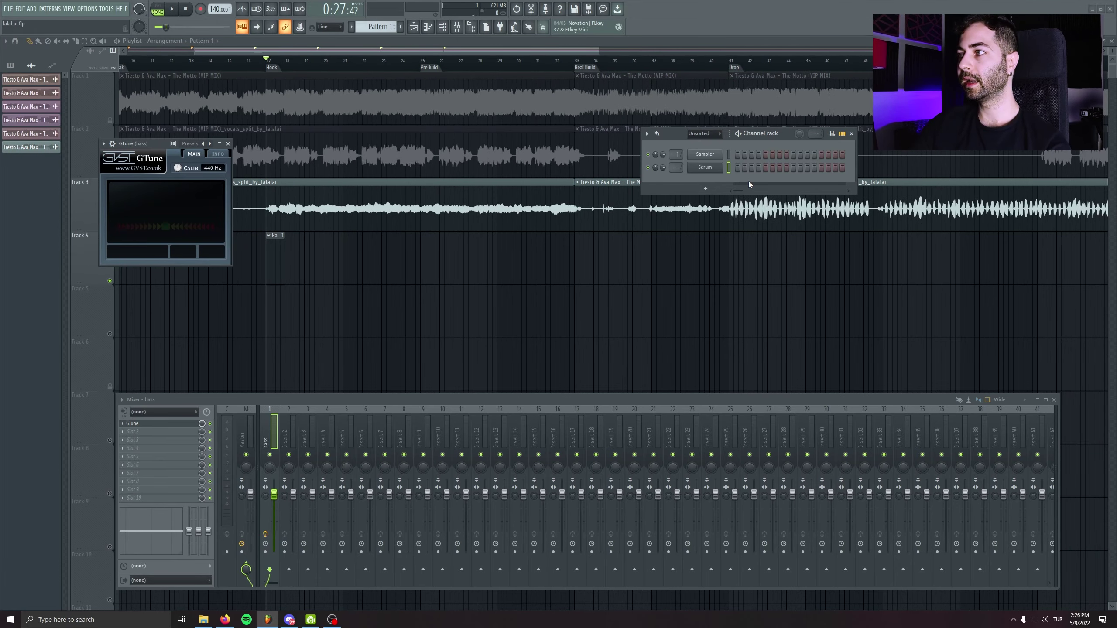
Open the Serum channel's piano roll and arrange it so that GTune stays visible
right_click(720, 165)
click(747, 168)
double_click(344, 9)
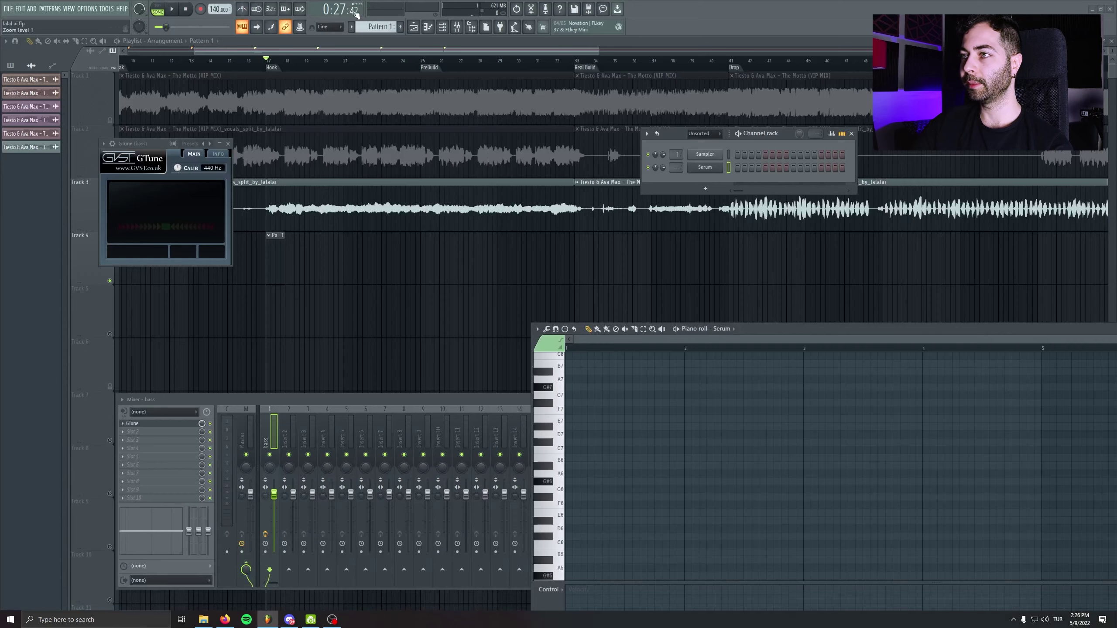
drag(848, 327, 681, 174)
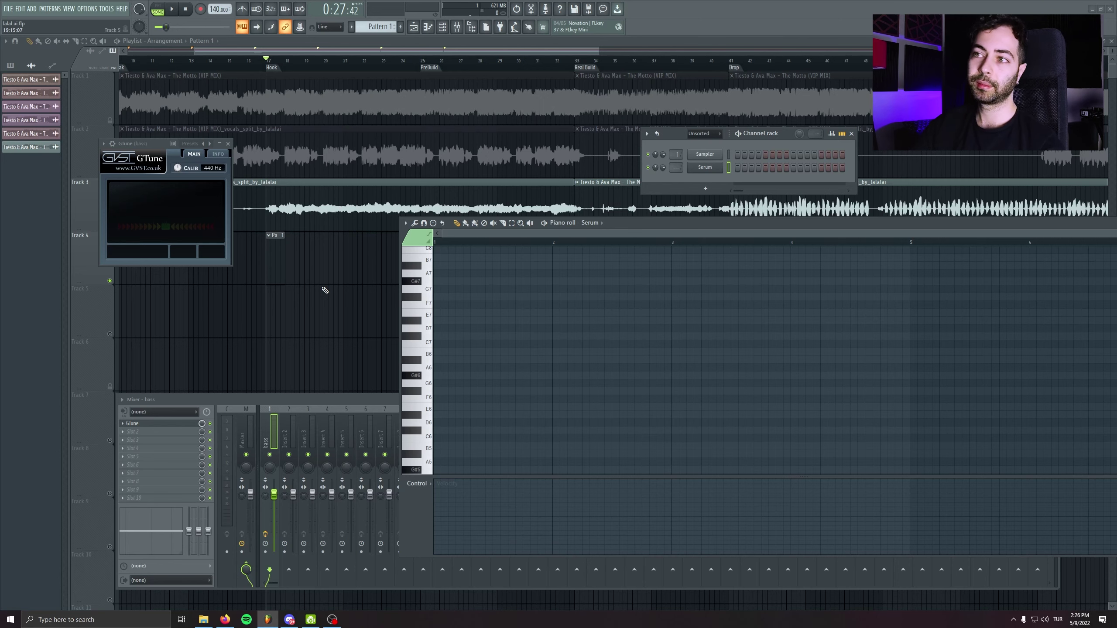
drag(155, 142, 160, 147)
Play the bass from the Hook marker through GTune and enter a one-bar D#4 note at the pattern start
key(space)
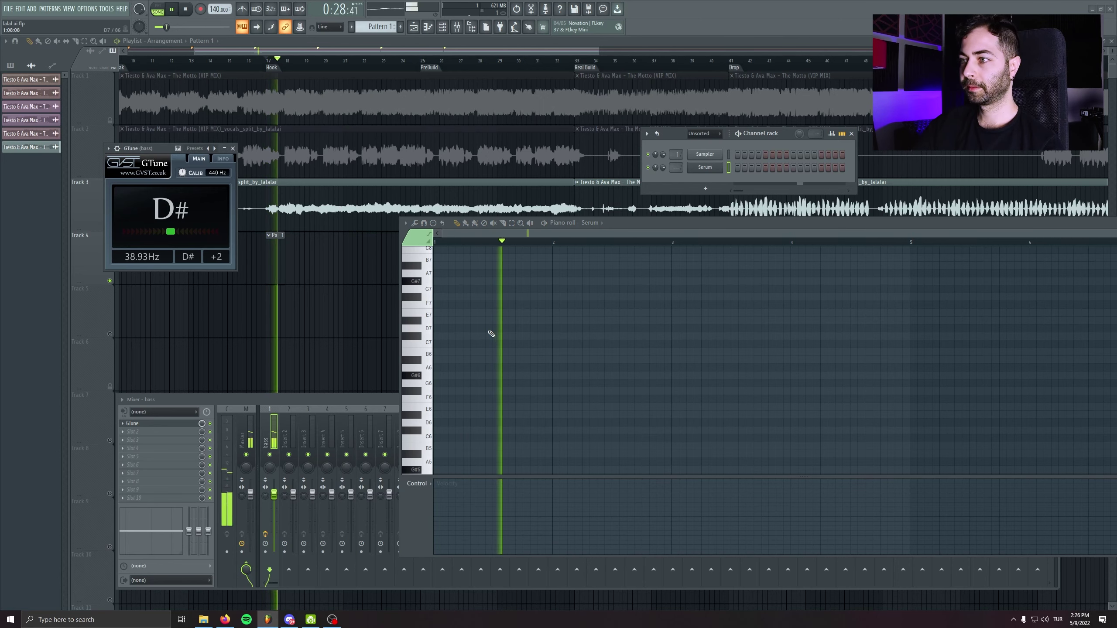
key(space)
scroll(444, 365, down, 5)
click(440, 434)
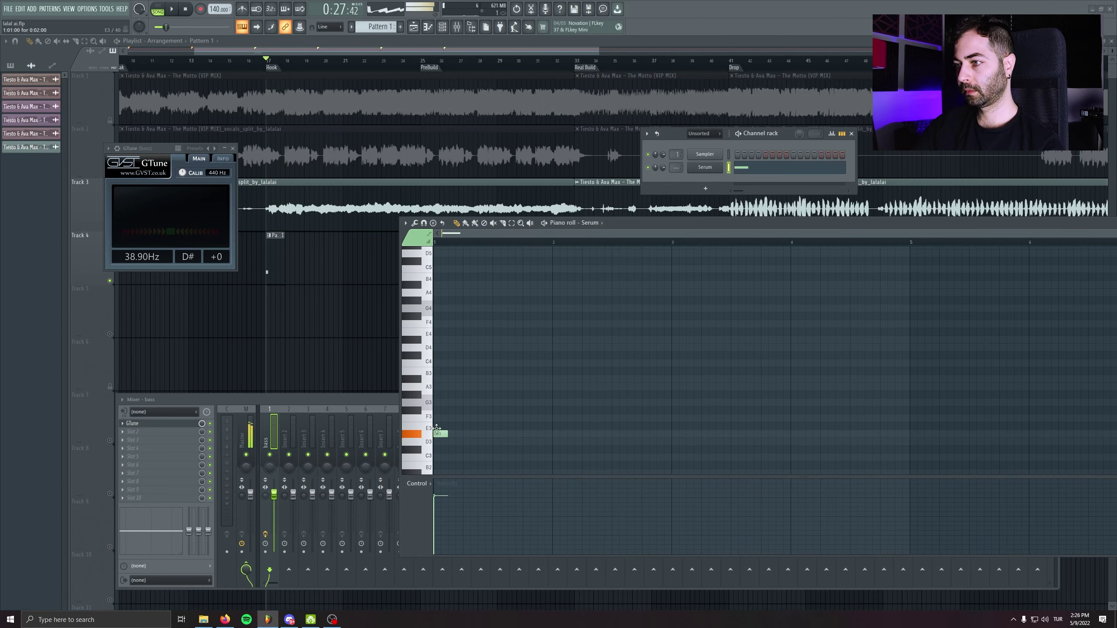
key(space)
drag(447, 340, 551, 343)
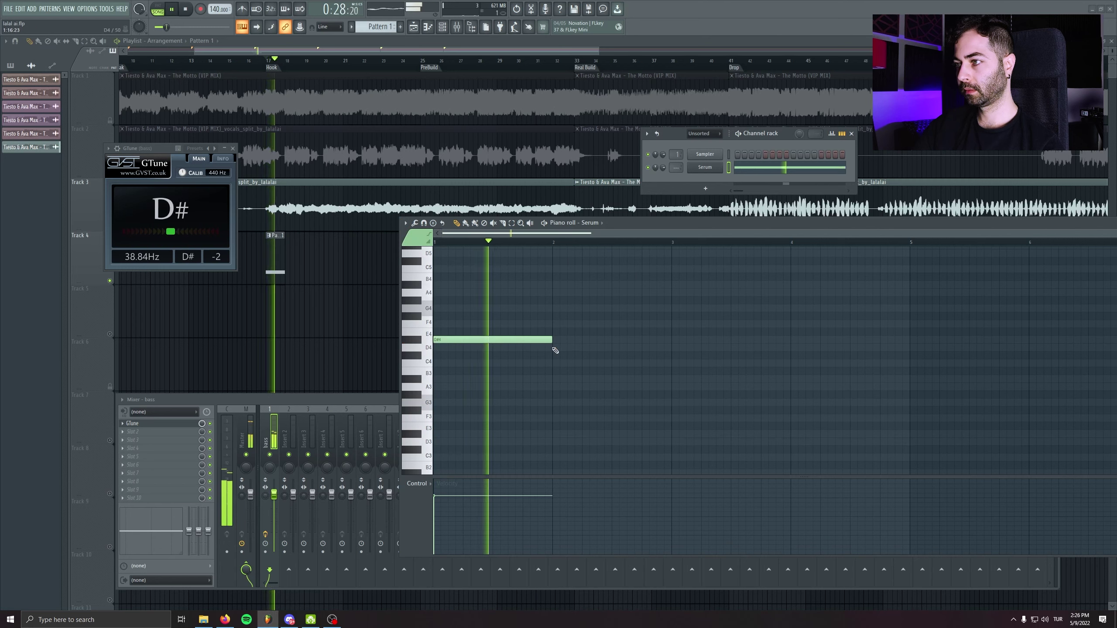
key(space)
key(space)
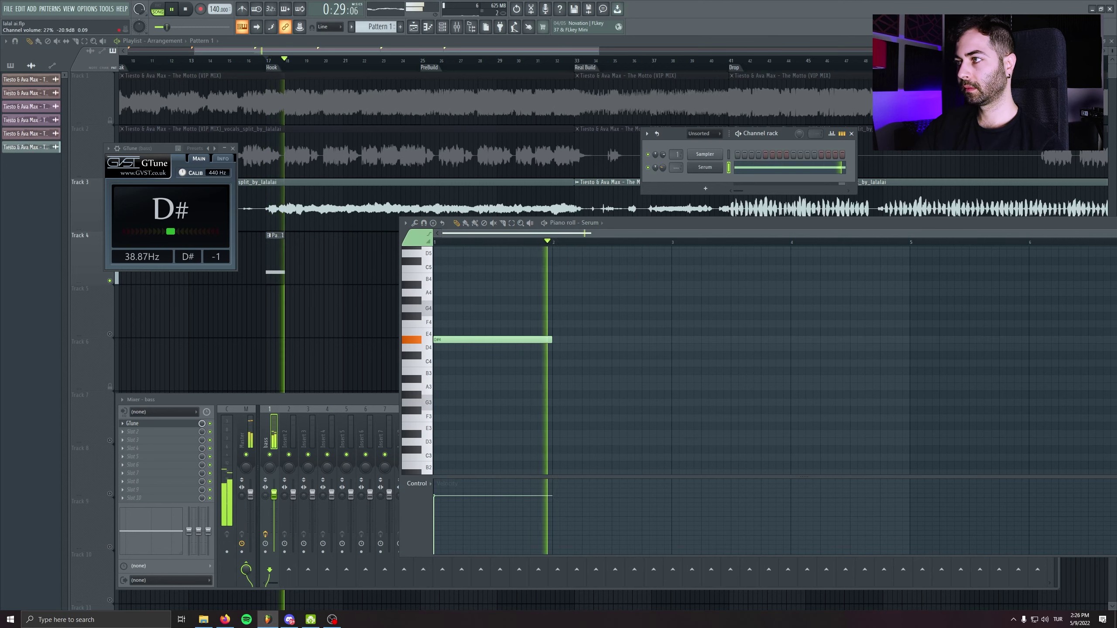
Lengthen the D#4 note to about 1.75 bars and add an equally long F4 note directly after it
drag(553, 342, 641, 342)
key(space)
key(space)
click(646, 324)
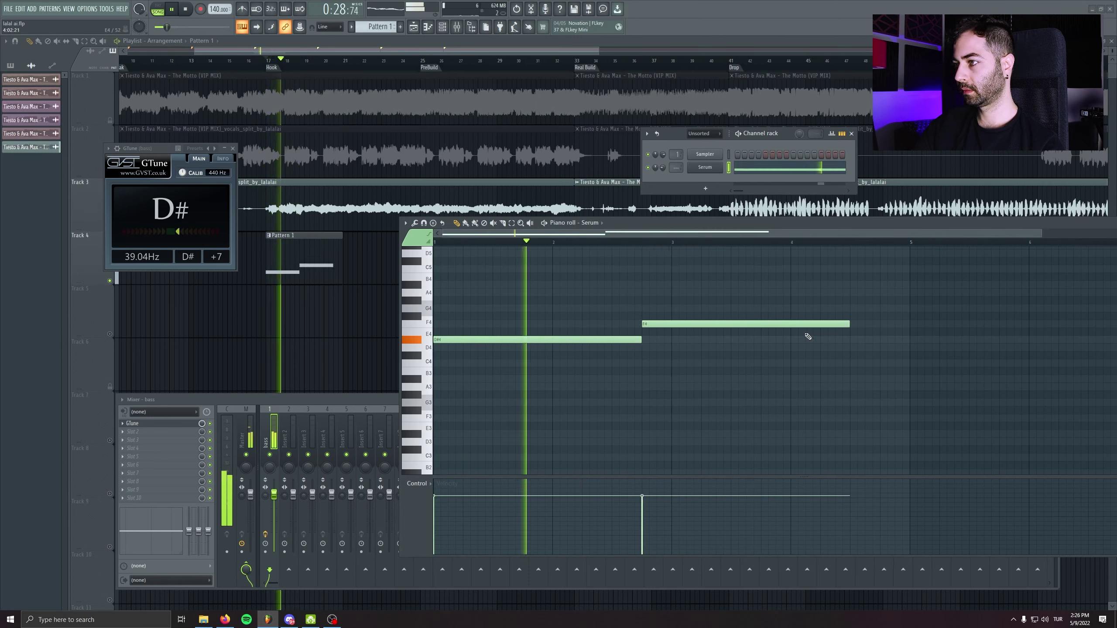
Shorten D#4 to about 1.6 bars, let F4 fill the time up to bar 3, and add a long C4 note there
drag(850, 325, 672, 324)
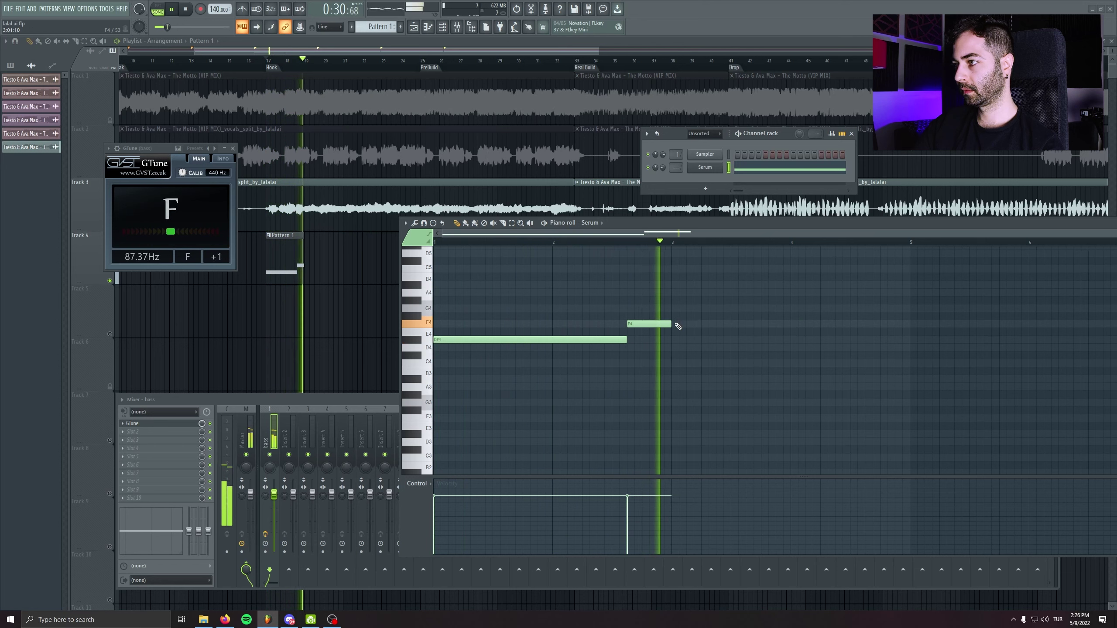
click(673, 365)
key(space)
drag(715, 364, 880, 364)
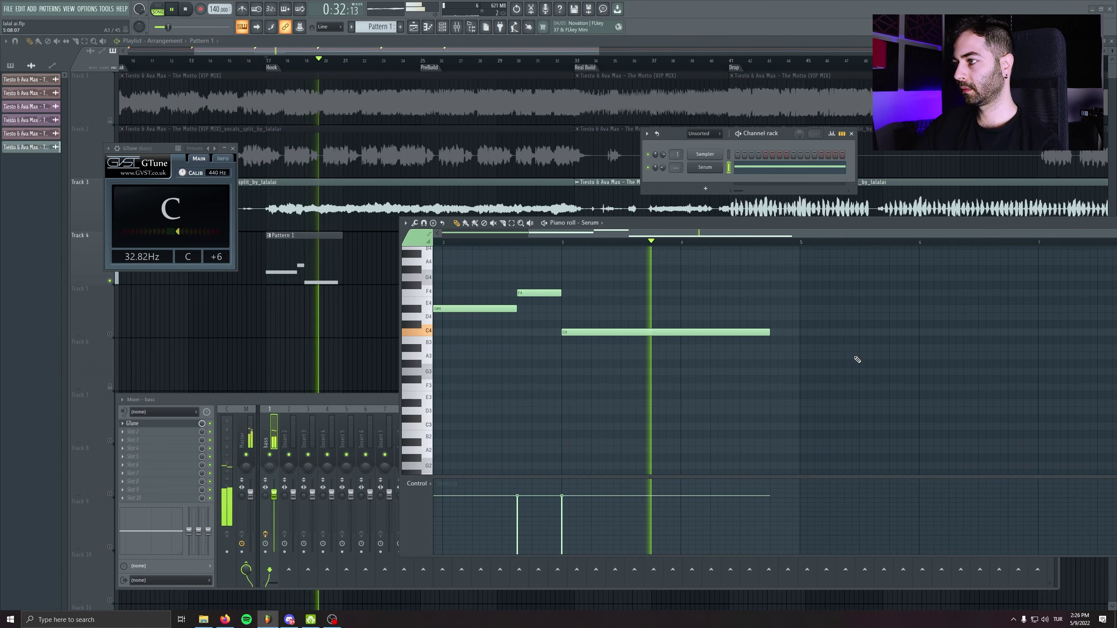
scroll(668, 354, right, 3)
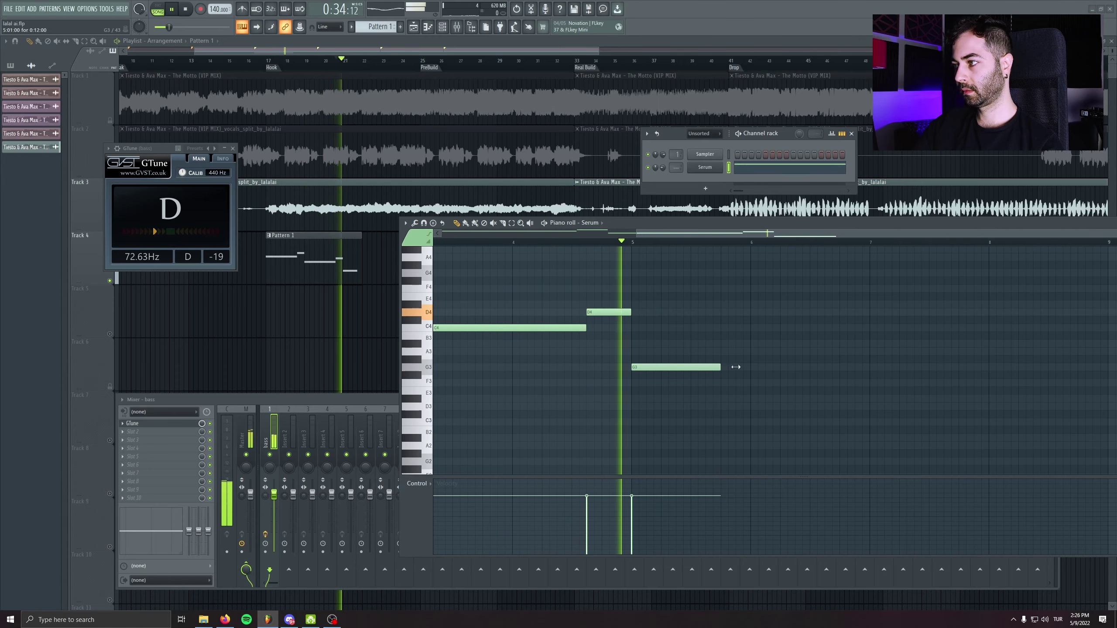
Add a short D4 note ending at bar 5, followed by a two-bar G3 note
drag(735, 367, 869, 367)
click(888, 391)
right_click(890, 391)
scroll(912, 418, down, 2)
scroll(855, 389, right, 3)
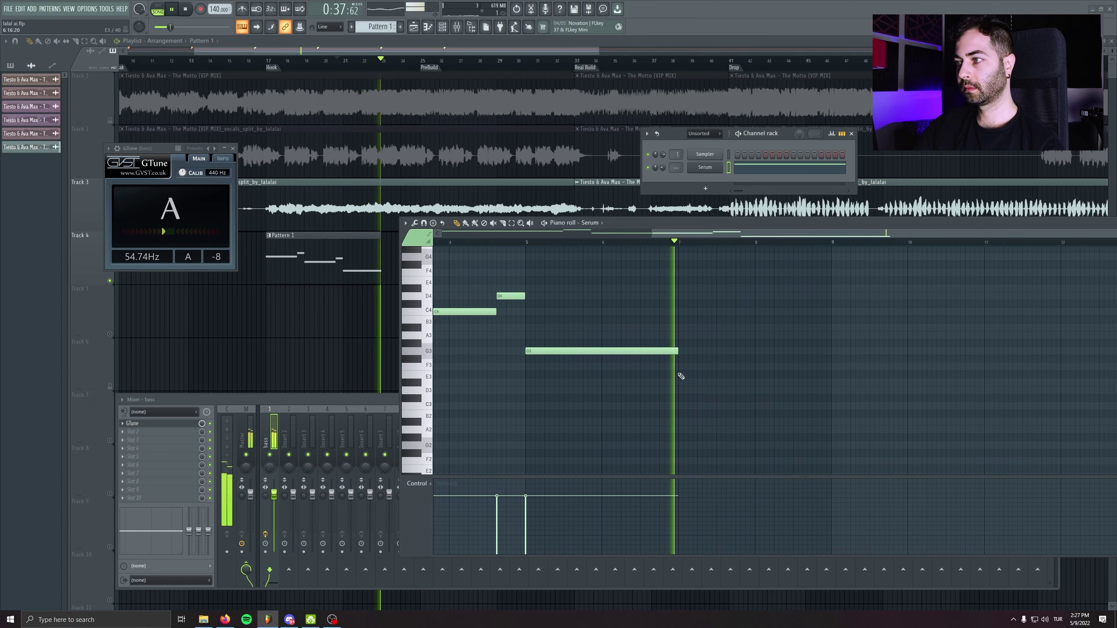
Shorten G3 to about 1.6 bars and complete the eight-bar bassline with a short A#3, a long G3 and a short A3
key(space)
key(space)
drag(676, 351, 649, 352)
right_click(612, 354)
mouse_move(473, 310)
mouse_down()
mouse_move(626, 308)
mouse_move(587, 364)
mouse_move(583, 356)
mouse_up()
key(space)
key(space)
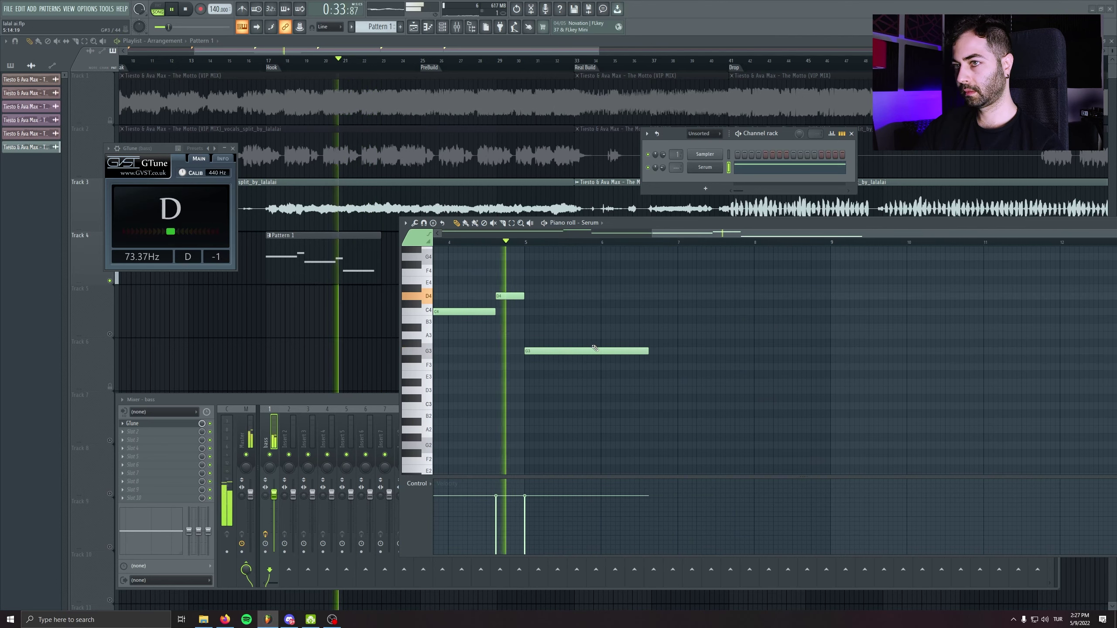
click(652, 330)
drag(771, 329, 679, 333)
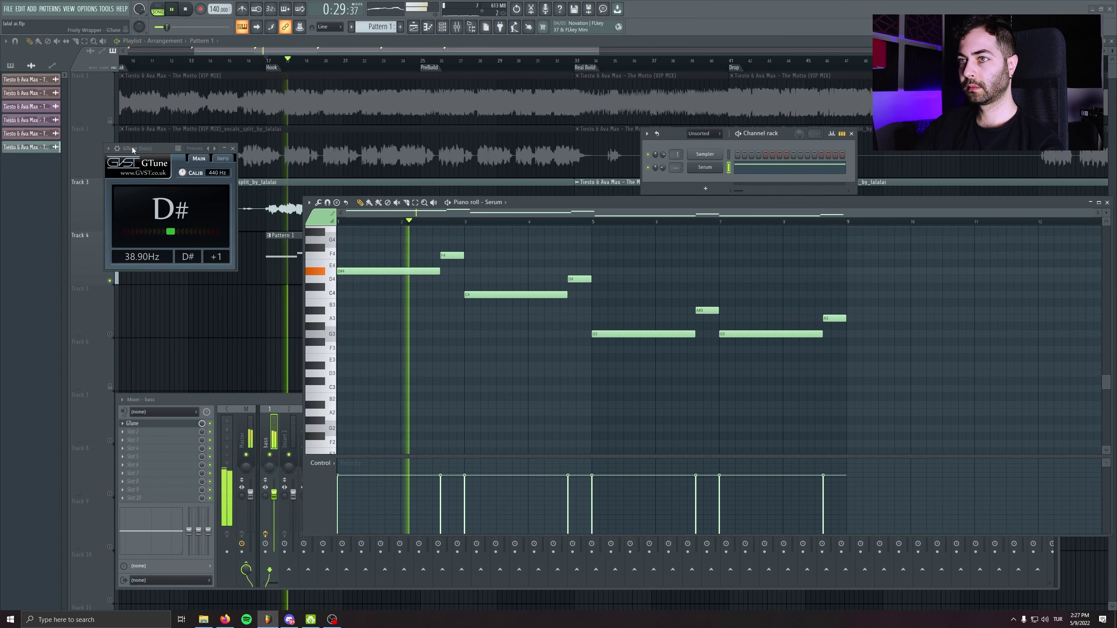
Try the last four bassline notes one octave higher during playback
drag(606, 274, 836, 369)
key(ctrl+Up)
scroll(848, 374, up, 4)
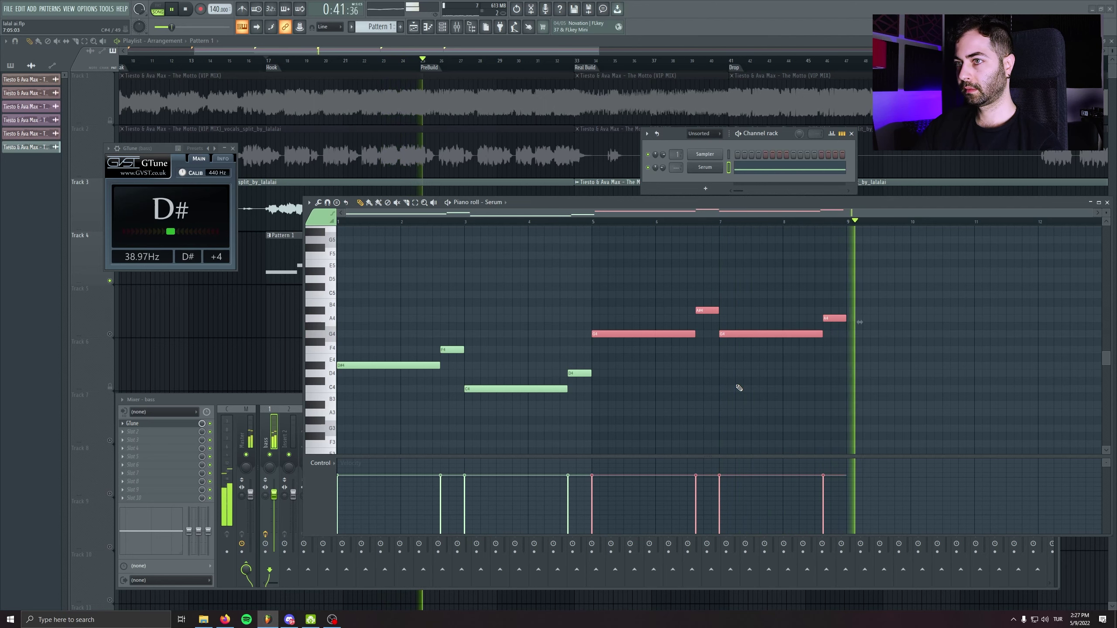
key(space)
key(ctrl+a)
drag(871, 261, 648, 361)
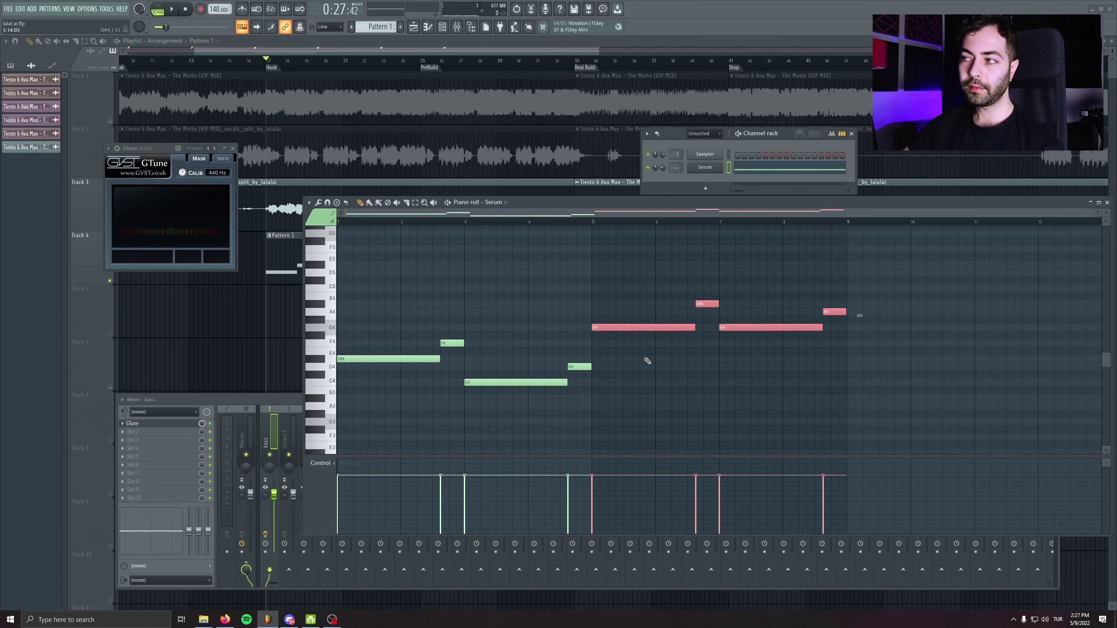
key(ctrl+Down)
Raise all the bassline notes by one octave and play the result
key(ctrl+a)
key(ctrl+Up)
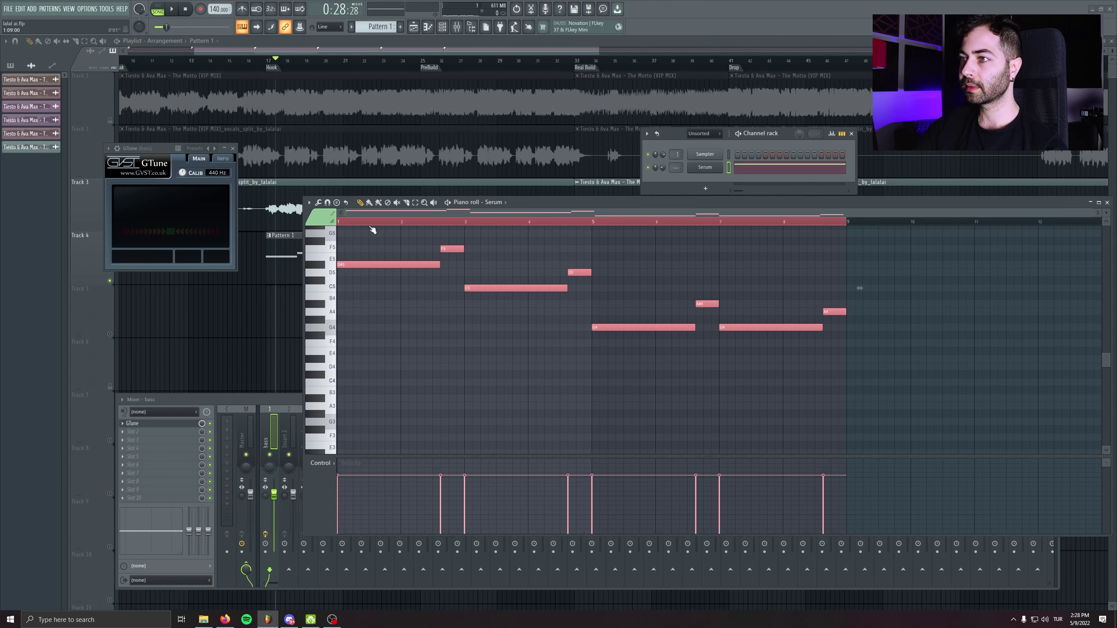
double_click(371, 226)
key(space)
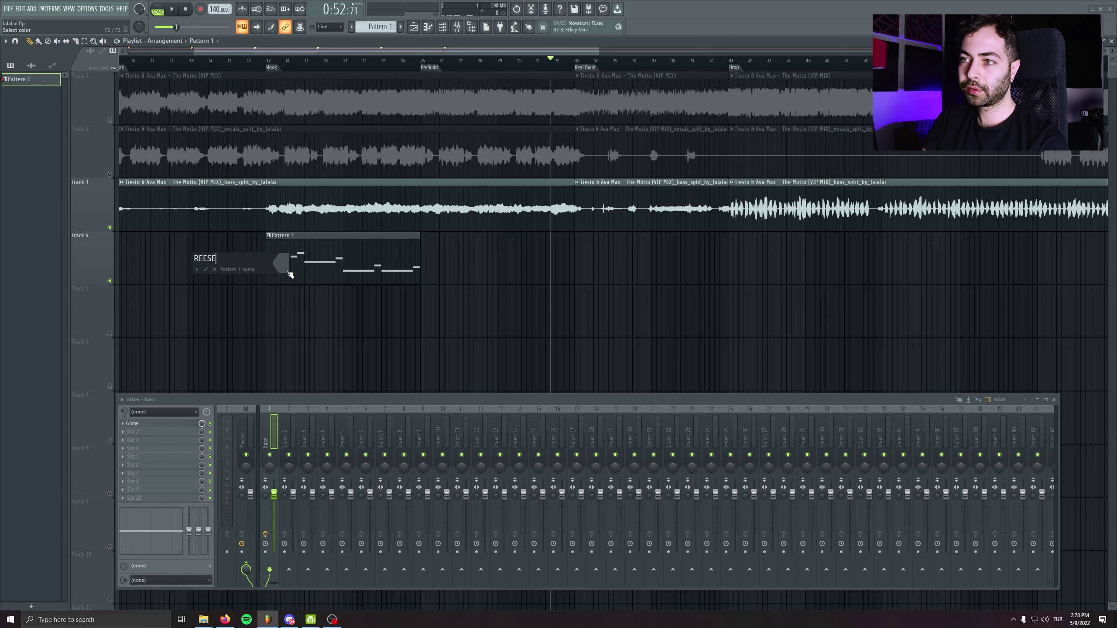
Rename the pattern as REESE, and mute the bass stem while enabling the vocal stem
key(Return)
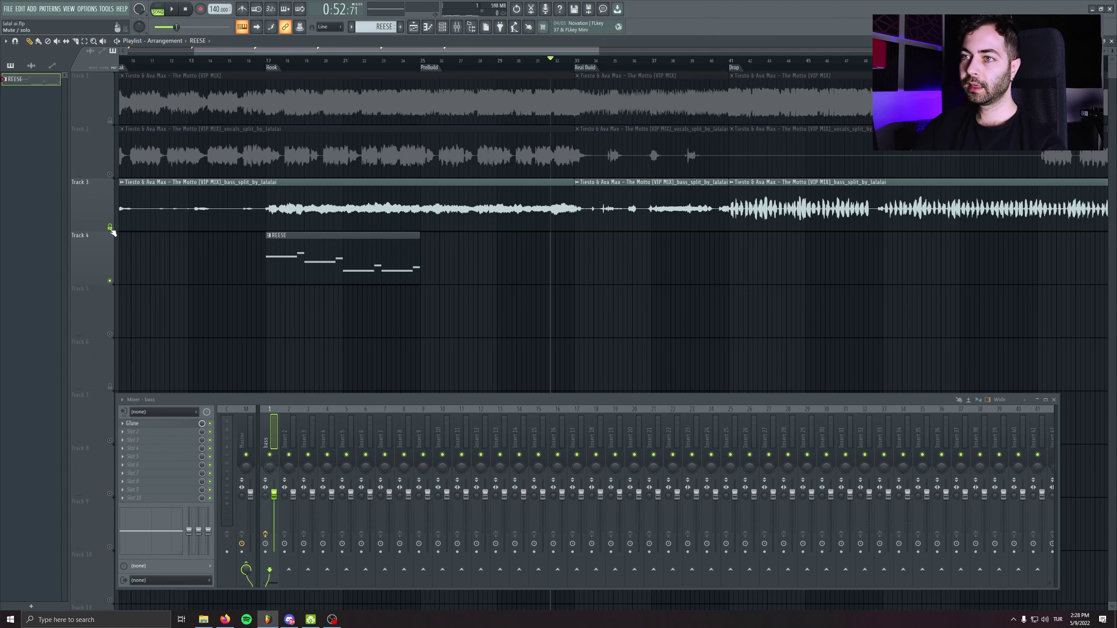
click(110, 227)
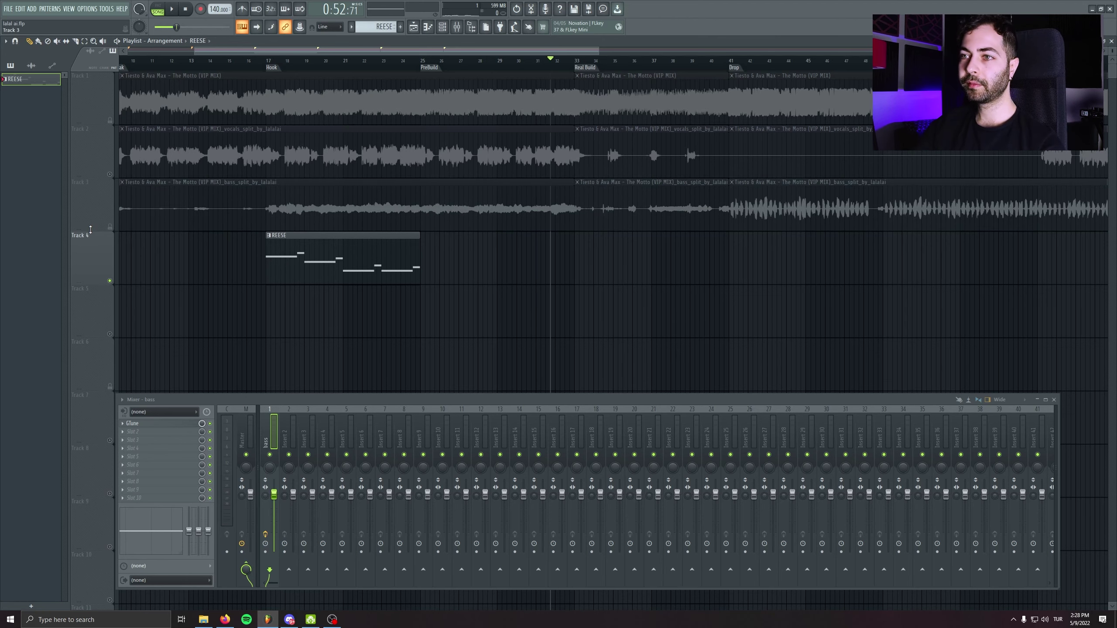
click(110, 174)
scroll(364, 305, down, 4)
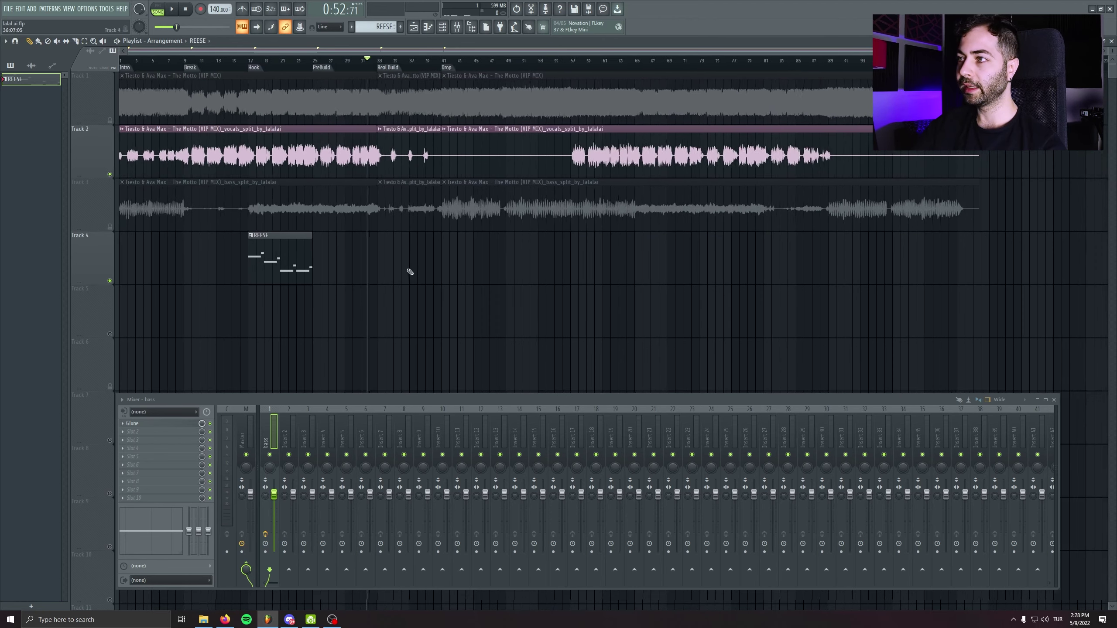
Route the vocal stem to mixer track 2, name it Vox and insert a Fruity Limiter on it
click(110, 228)
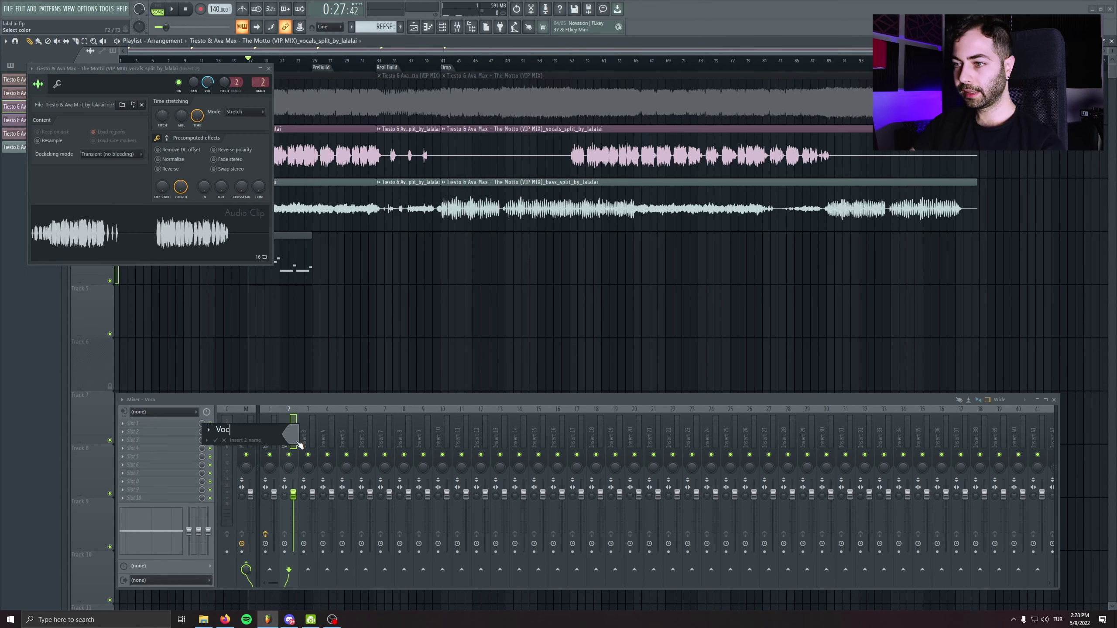
key(Return)
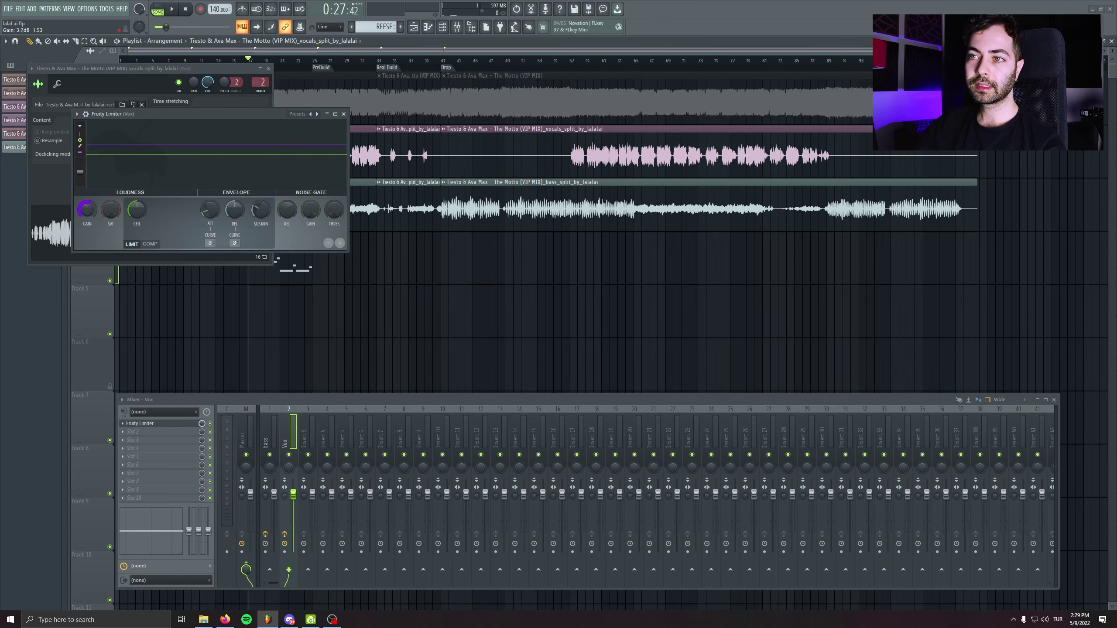
drag(152, 114, 390, 236)
click(268, 68)
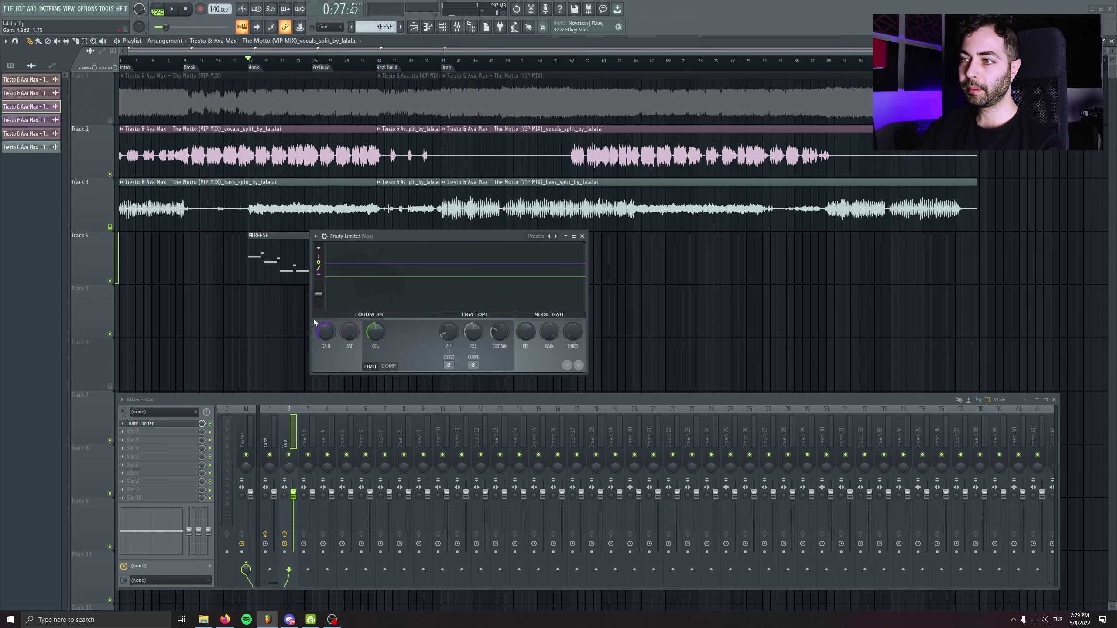
Mute the bass stem and the REESE track, and adjust the Vox limiter's gain while the vocals play from the Hook
key(space)
click(109, 227)
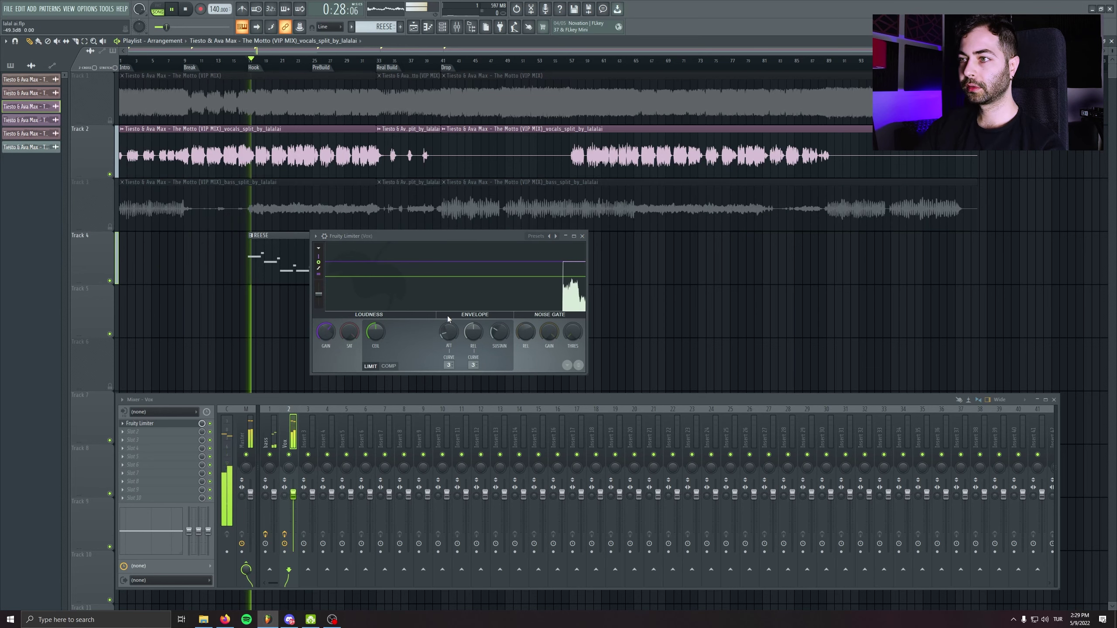
mouse_move(326, 332)
mouse_down()
mouse_move(325, 310)
mouse_move(332, 335)
mouse_up()
click(110, 281)
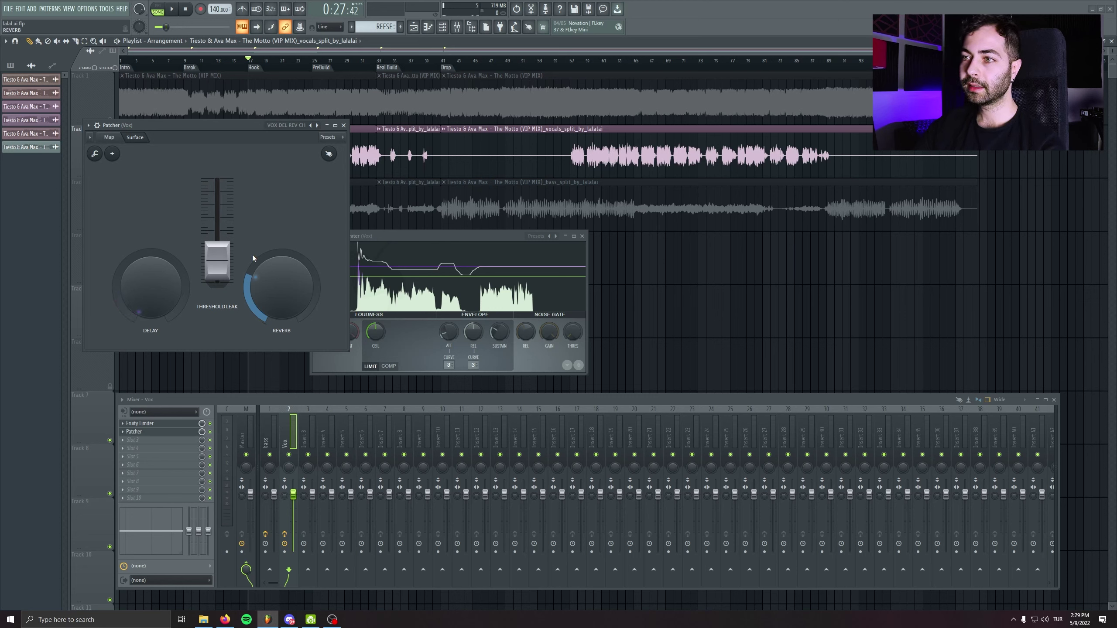
Set the Vox Patcher's Delay and Reverb to roughly a quarter and lower its Threshold Leak while the vocals play
key(space)
drag(281, 288, 282, 303)
drag(219, 273, 219, 282)
drag(281, 289, 282, 283)
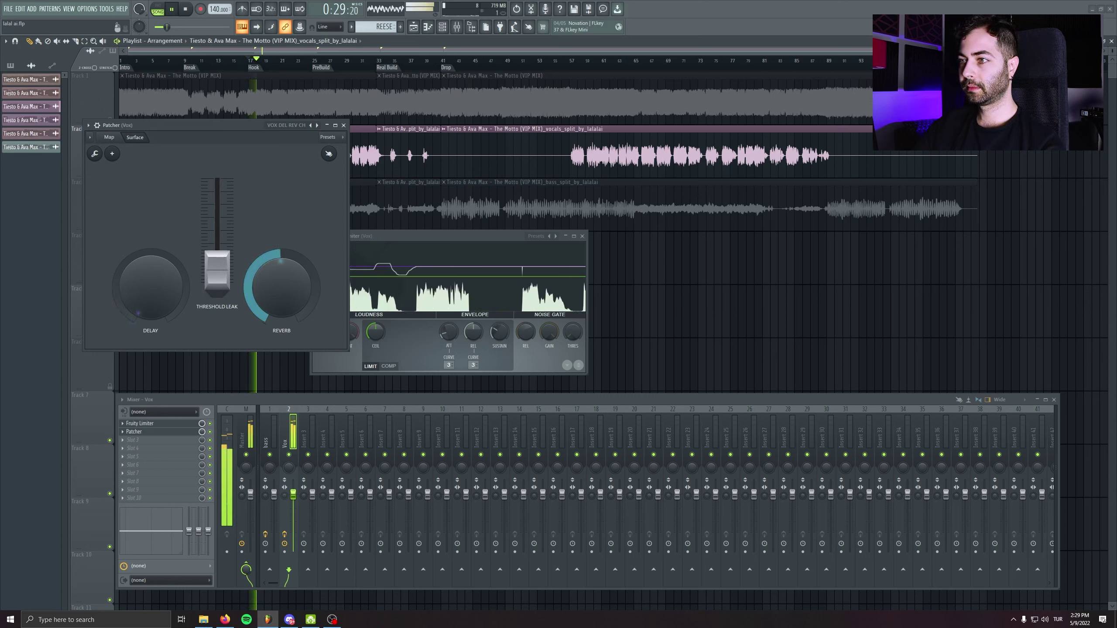
mouse_move(166, 300)
mouse_down()
mouse_move(166, 288)
mouse_move(166, 309)
mouse_up()
drag(218, 273, 154, 288)
drag(291, 285, 291, 289)
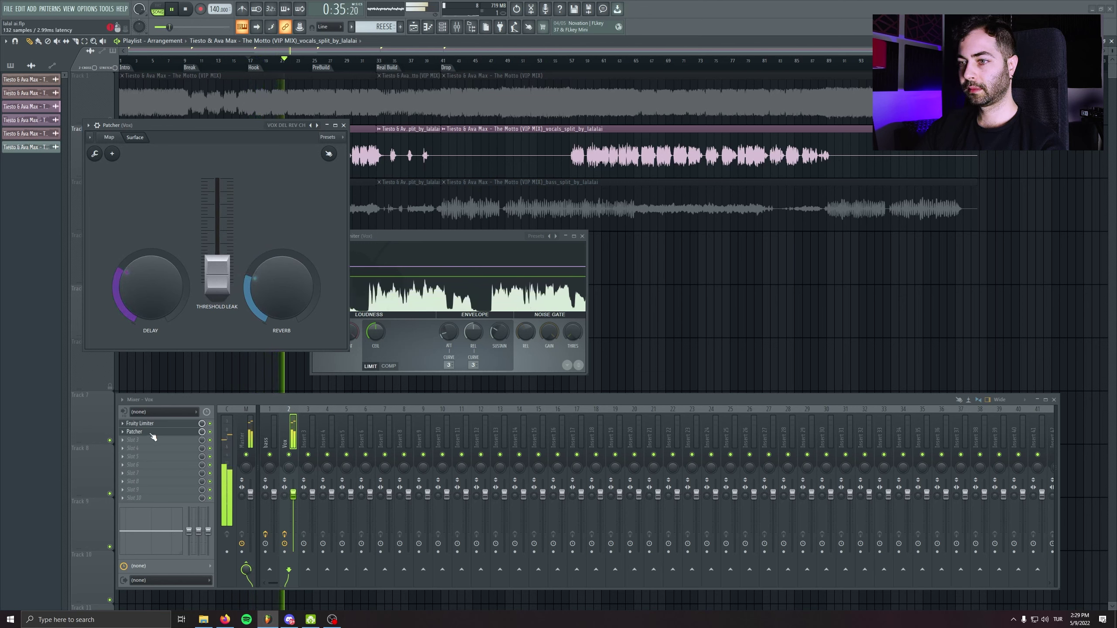
Insert a Fruity Parametric EQ 2 with a low cut ahead of the Fruity Limiter on the Vox track
drag(153, 437, 154, 440)
key(space)
scroll(173, 426, down, 1)
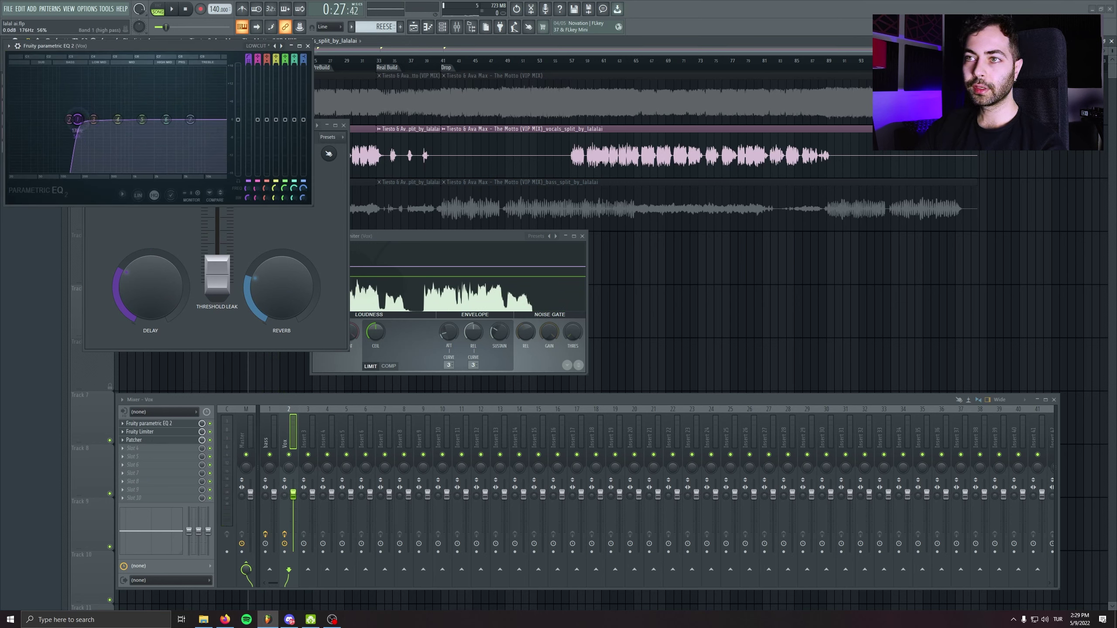
Adjust the vocal EQ's low cut and boost its high shelf by about 1.9 dB, and close the effect windows
key(space)
drag(78, 119, 95, 109)
mouse_move(175, 127)
mouse_down()
mouse_move(191, 118)
mouse_move(171, 116)
mouse_up()
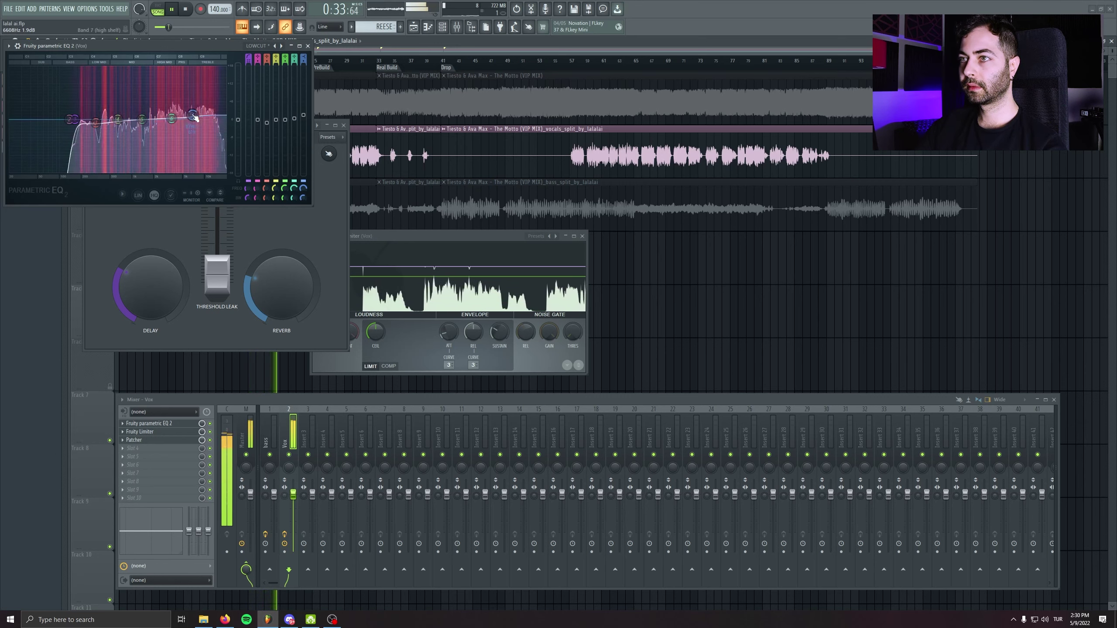
drag(211, 46, 218, 68)
click(315, 67)
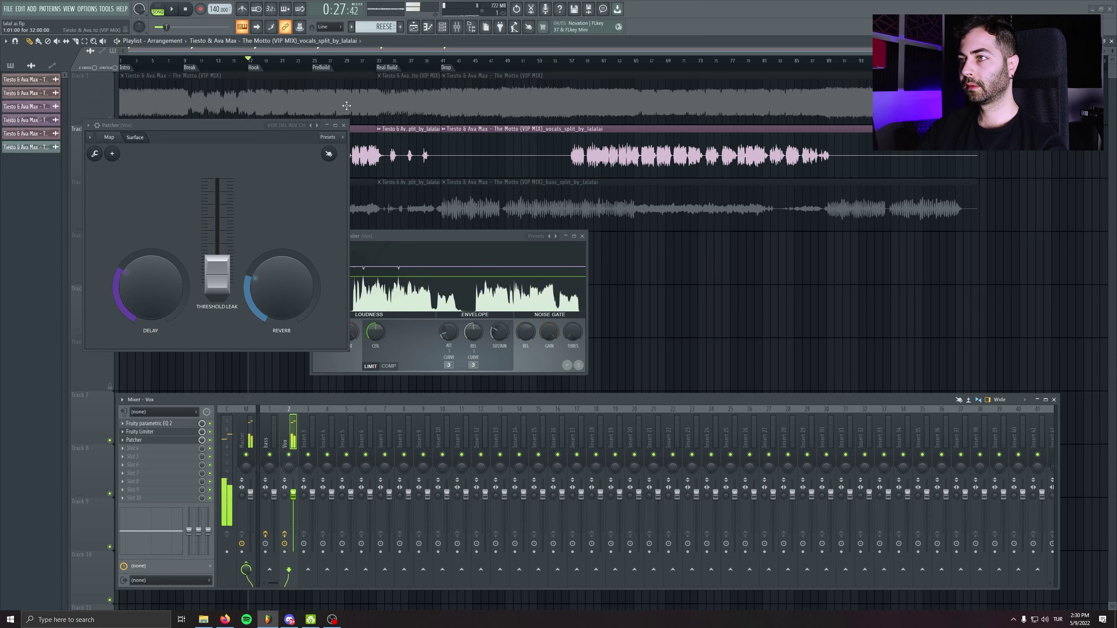
key(space)
click(343, 125)
click(582, 236)
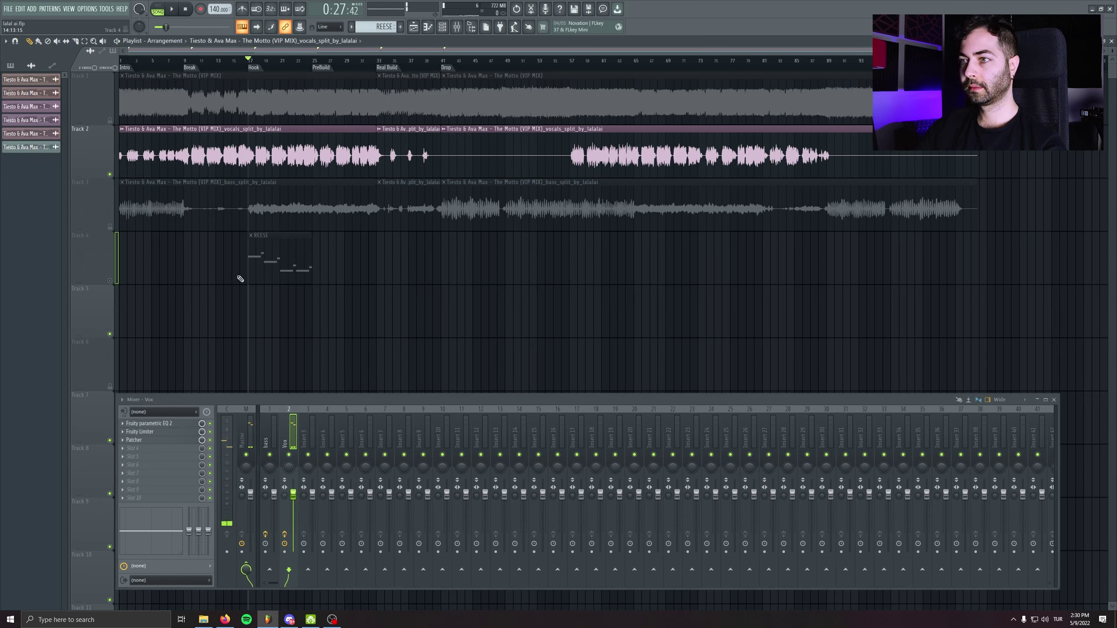
Repeat the REESE clip at the PreBuild marker, and route Serum to a mixer track named reese at 71% volume
key(space)
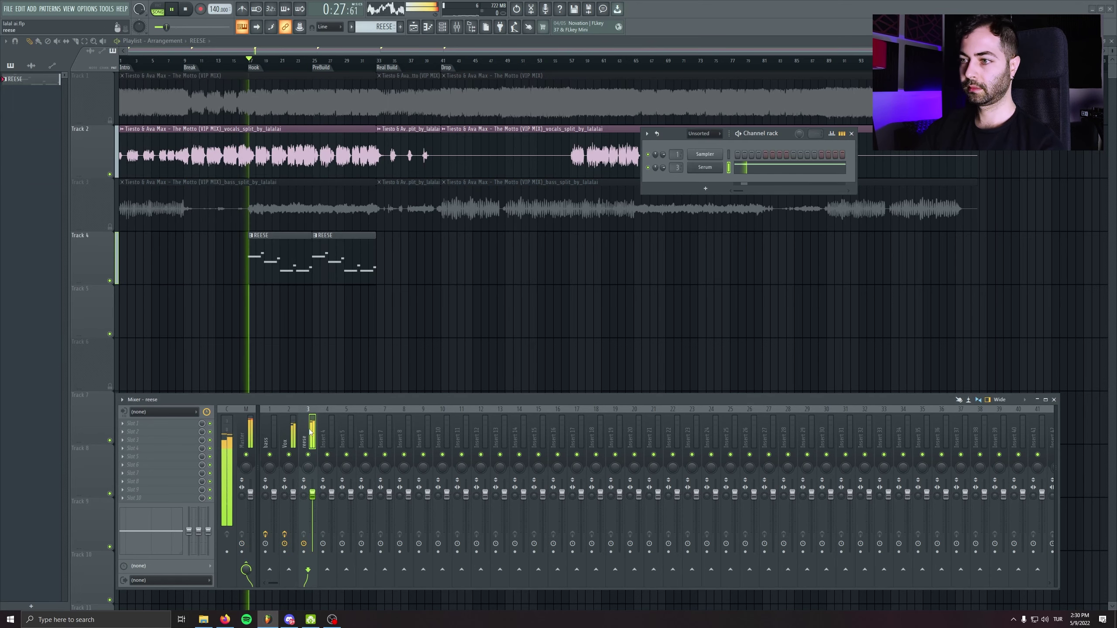
key(space)
key(space)
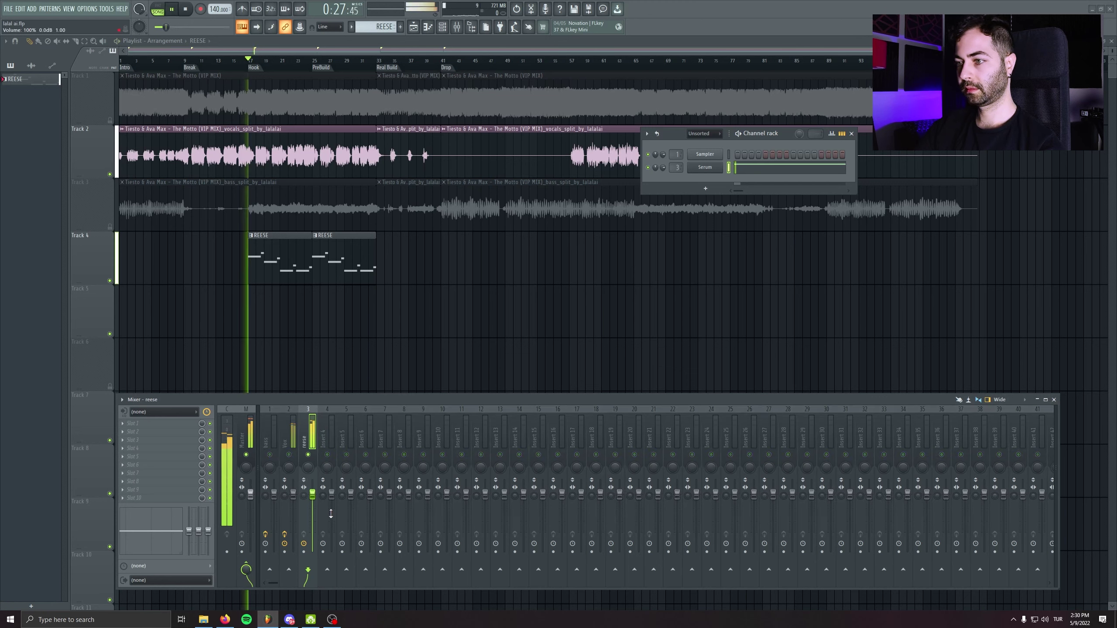
drag(312, 494, 312, 503)
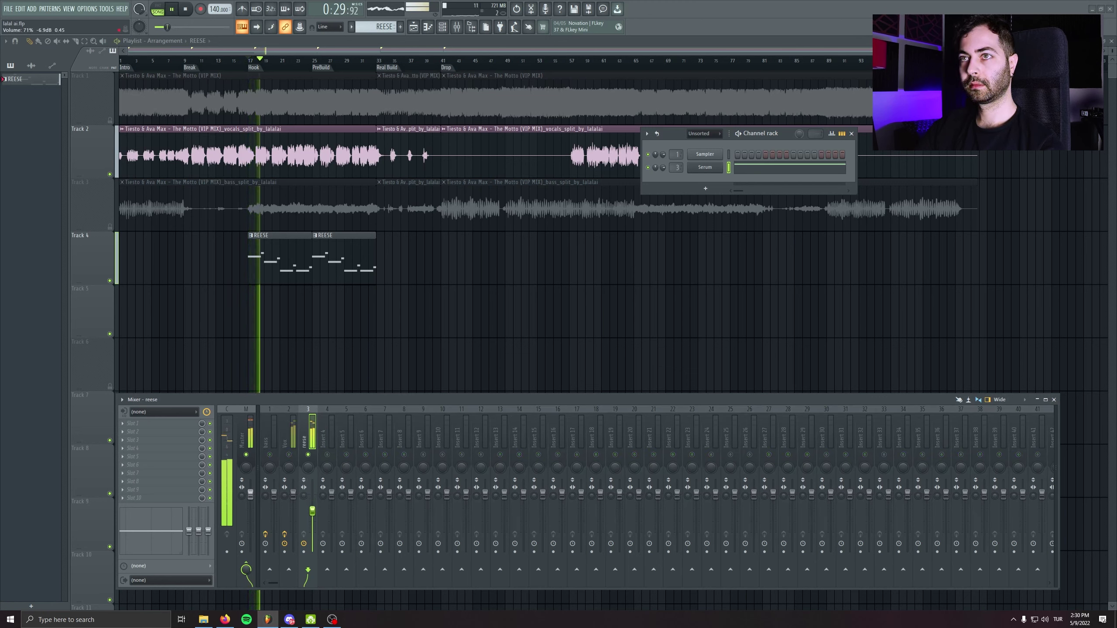
key(space)
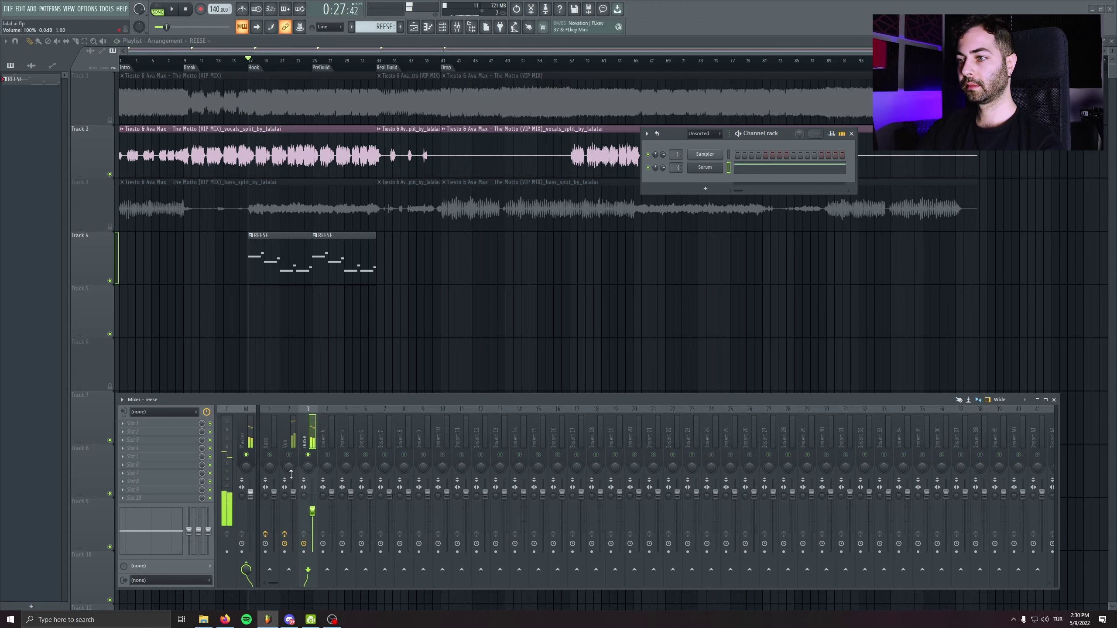
Lower the Vox mixer track's volume slightly while playing it against the bass
click(295, 458)
key(space)
drag(293, 493, 292, 497)
key(F6)
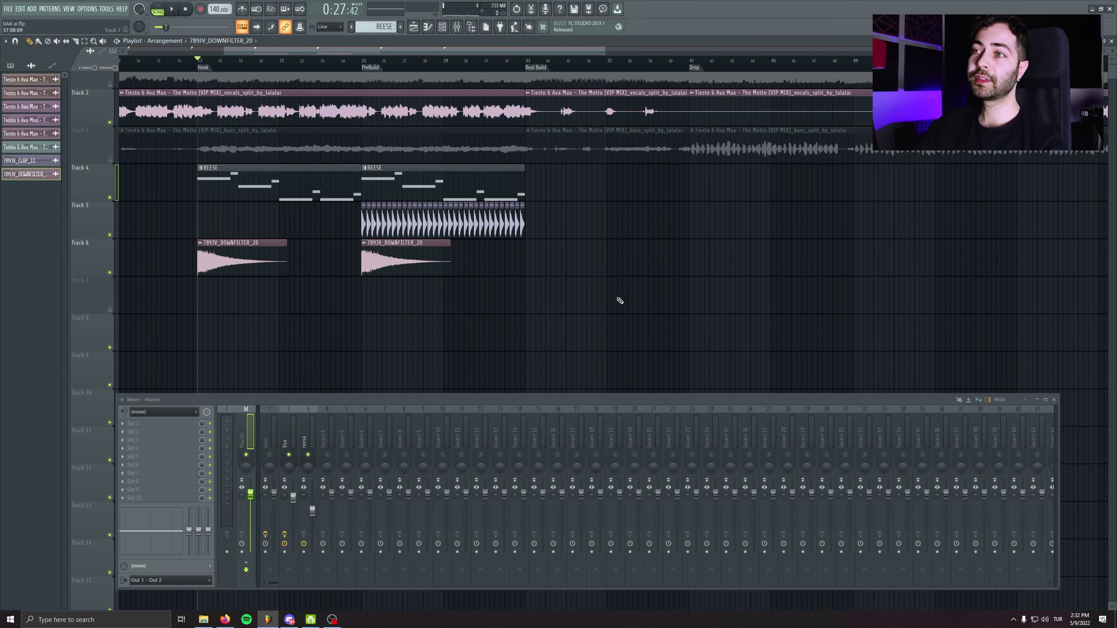
Play the arrangement from the Hook marker and raise the reese mixer track's volume to 77%
scroll(620, 300, up, 1)
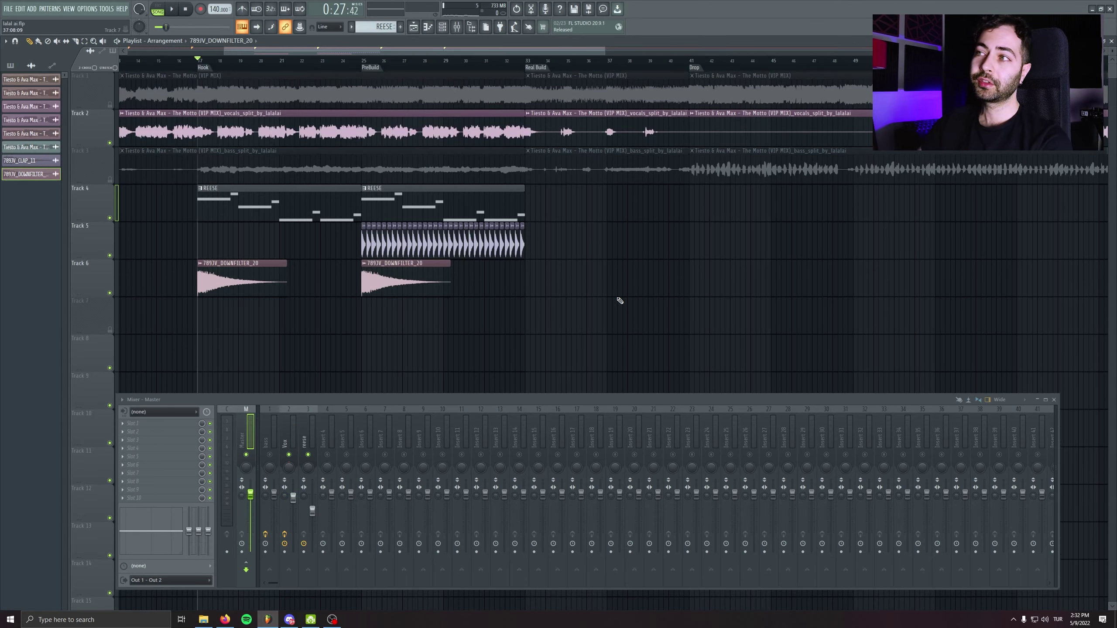
scroll(619, 300, down, 2)
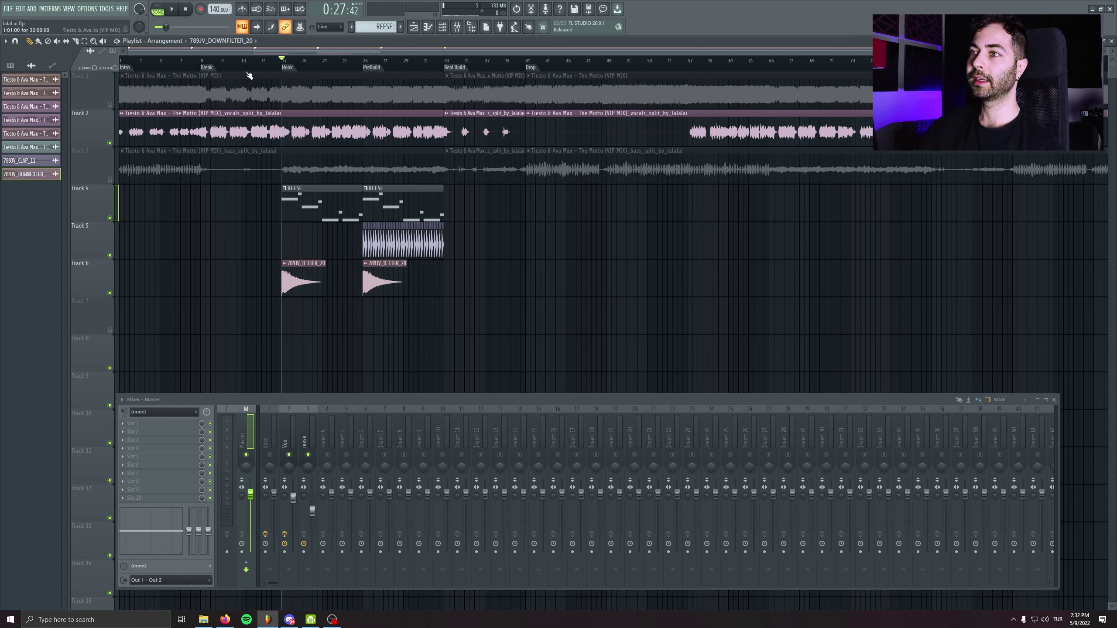
key(space)
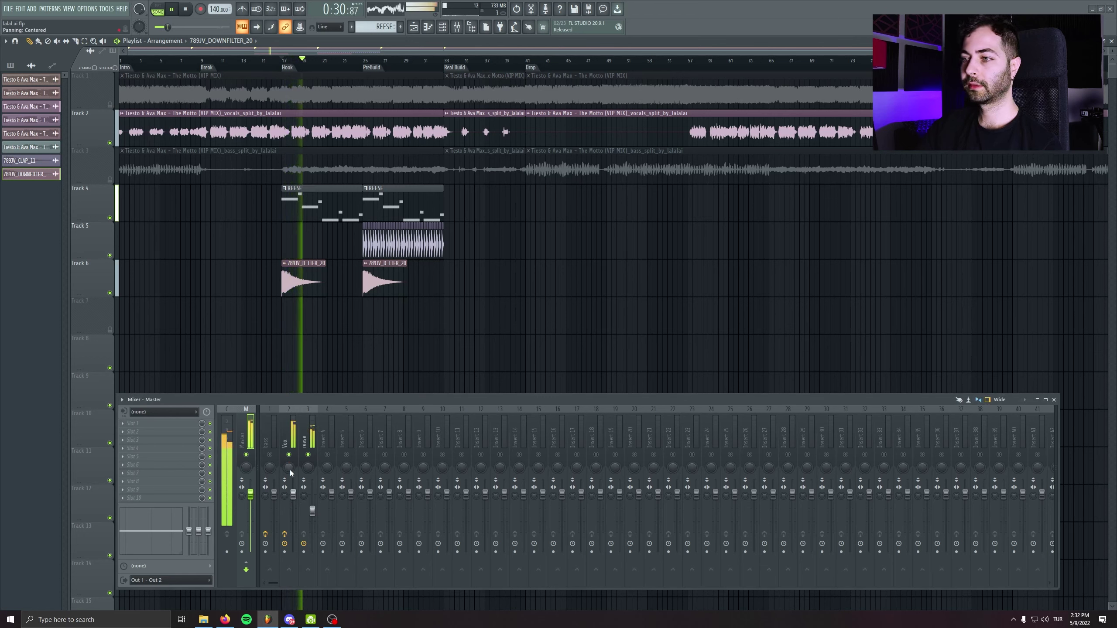
drag(312, 510, 312, 508)
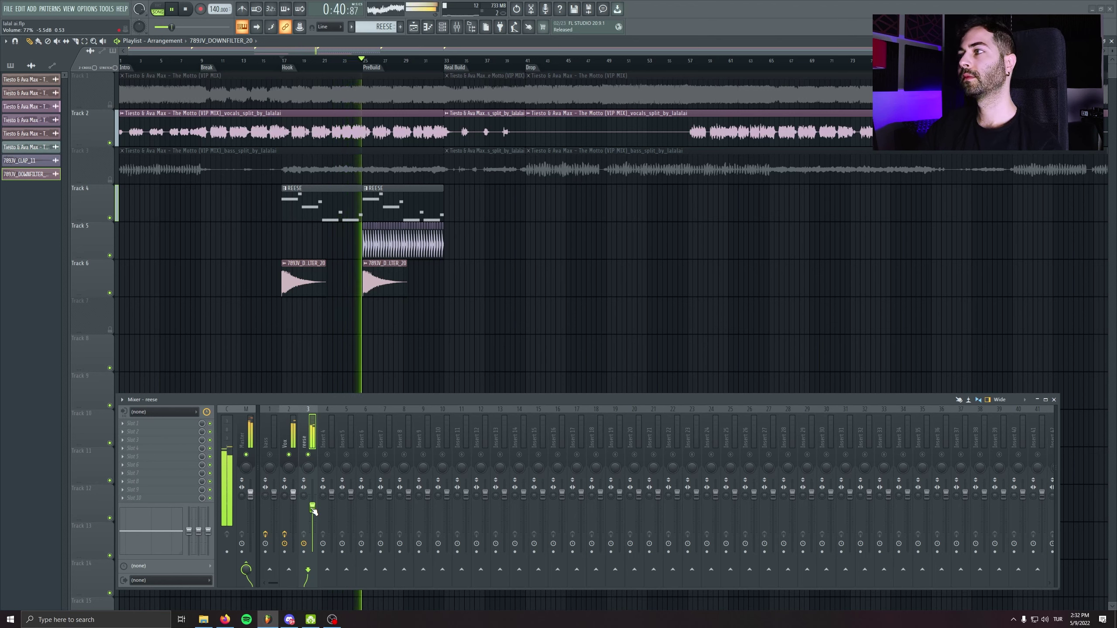
Set the clap sample's channel volume to 54% and close its settings window
double_click(374, 244)
drag(295, 155, 291, 150)
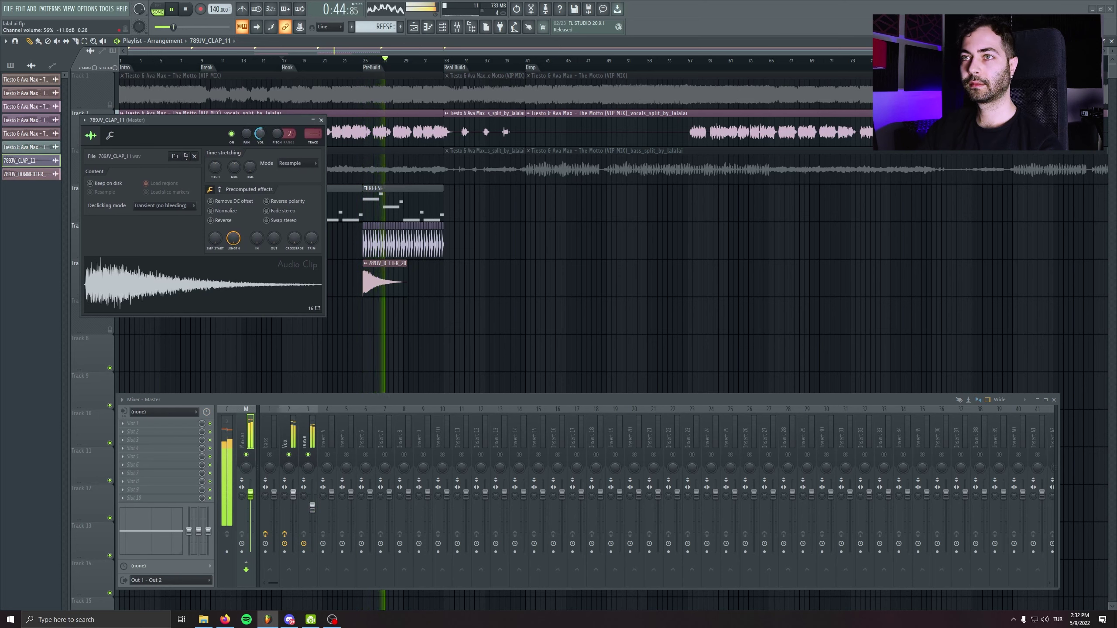
click(321, 120)
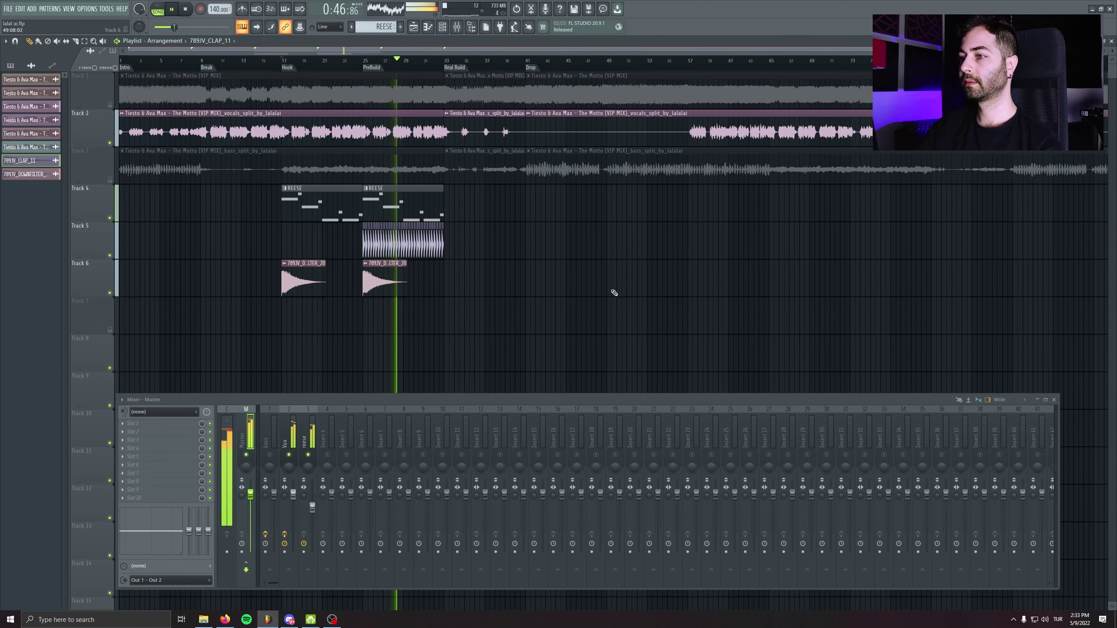
Mute the reese mixer track and solo the vocal stem's playlist track to hear the vocals alone
click(308, 456)
right_click(109, 143)
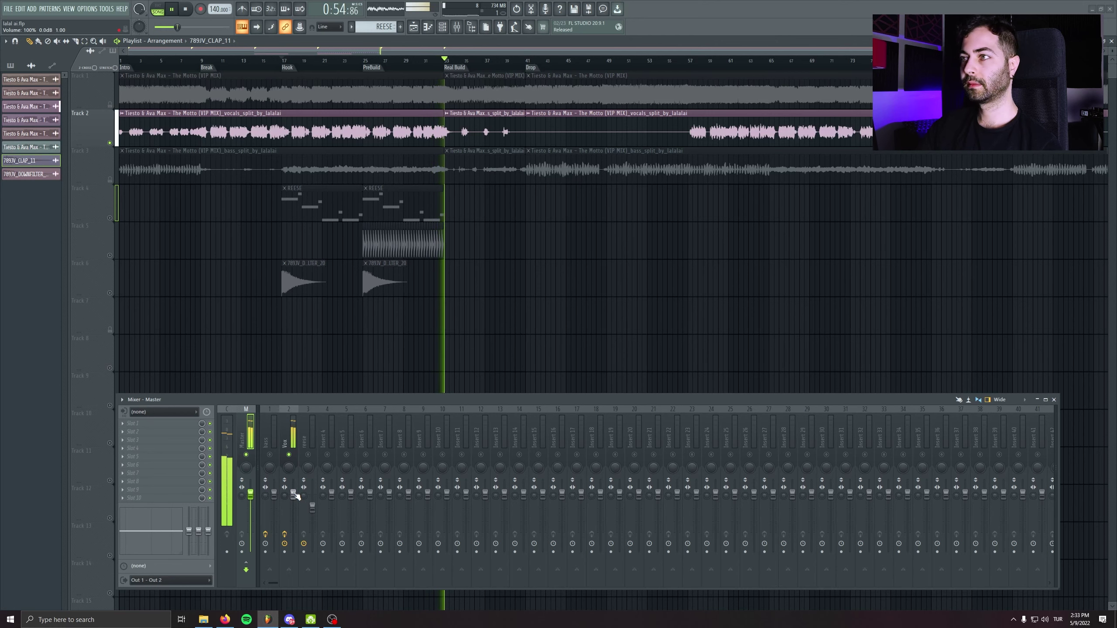
key(space)
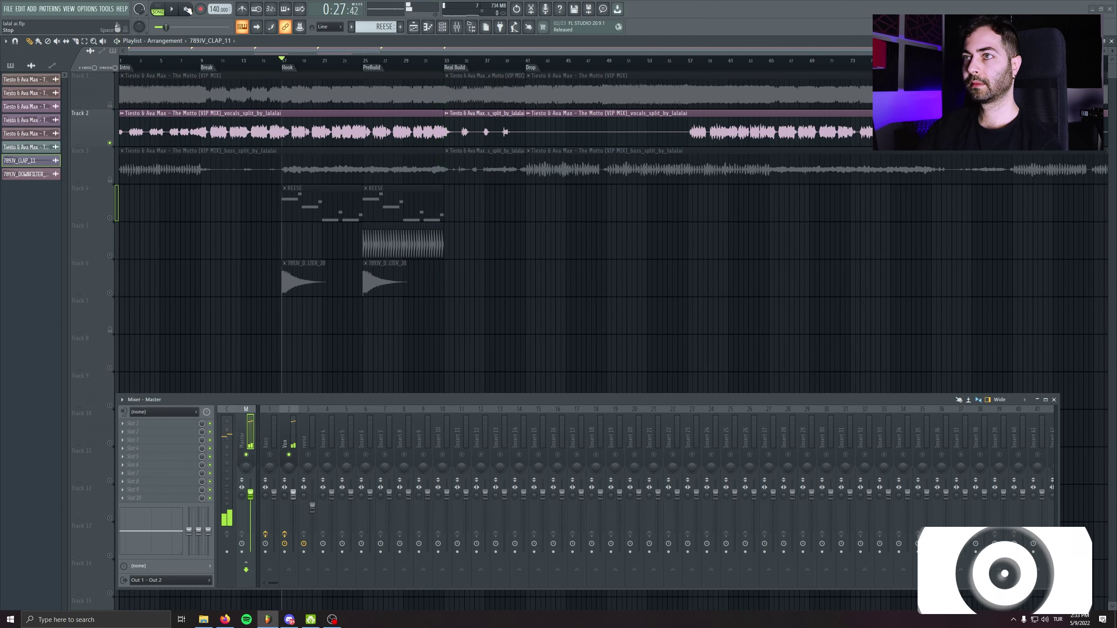